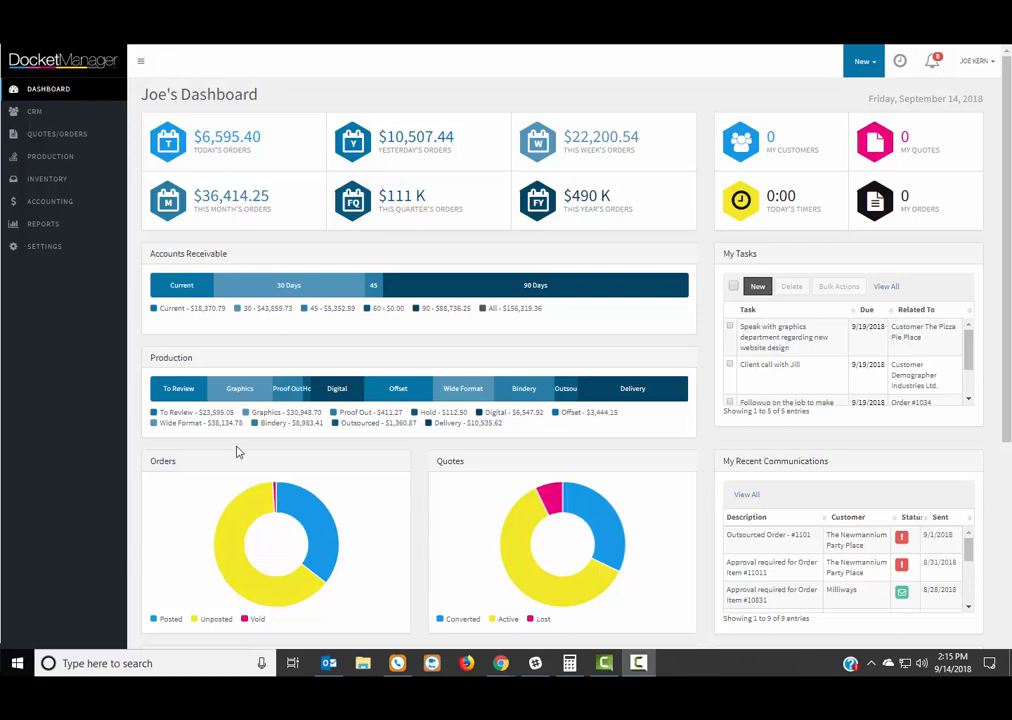
- Review the dashboard's production, orders, quotes, sales, communications, deposits and purchase order widgets
scroll(237, 452, "down", 4)
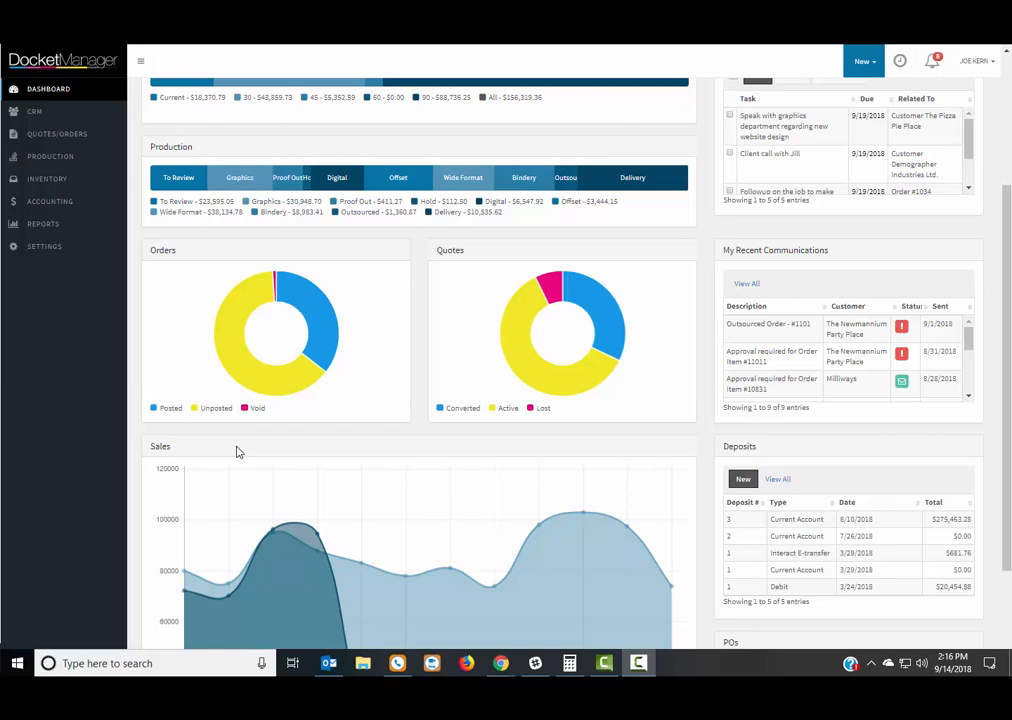
scroll(237, 452, "down", 3)
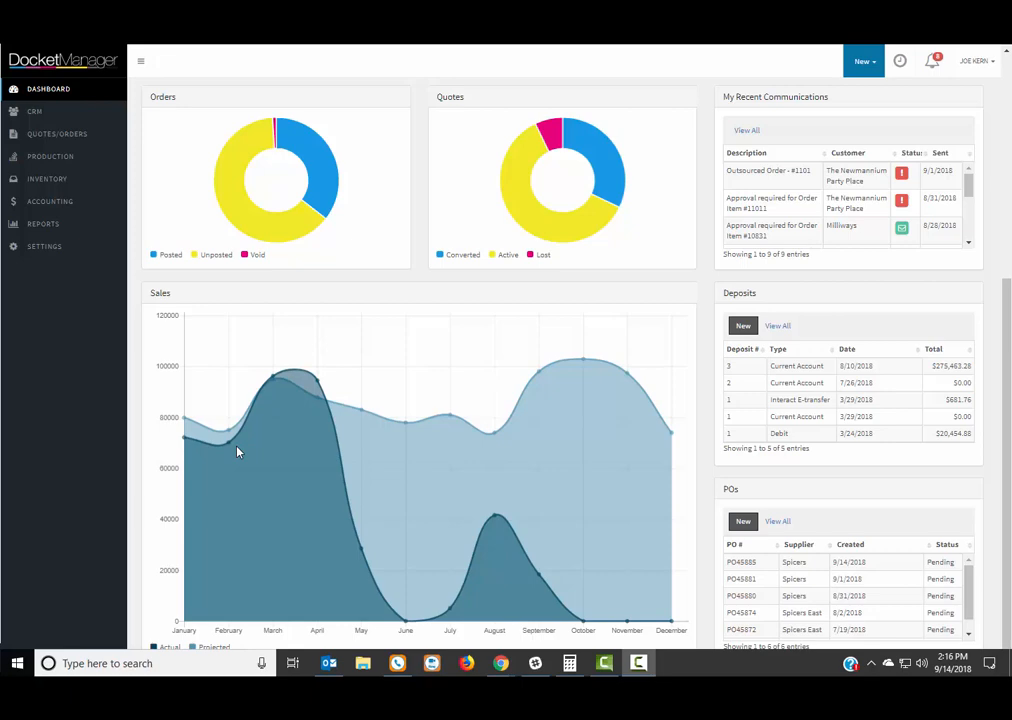
scroll(237, 452, "up", 5)
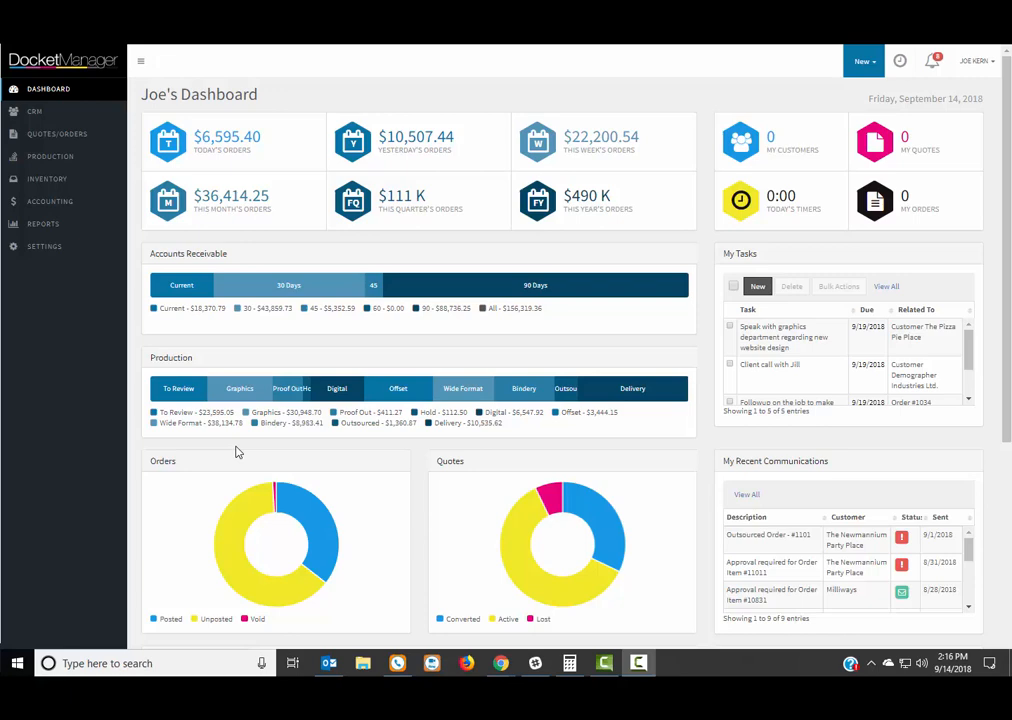
scroll(683, 471, "down", 2)
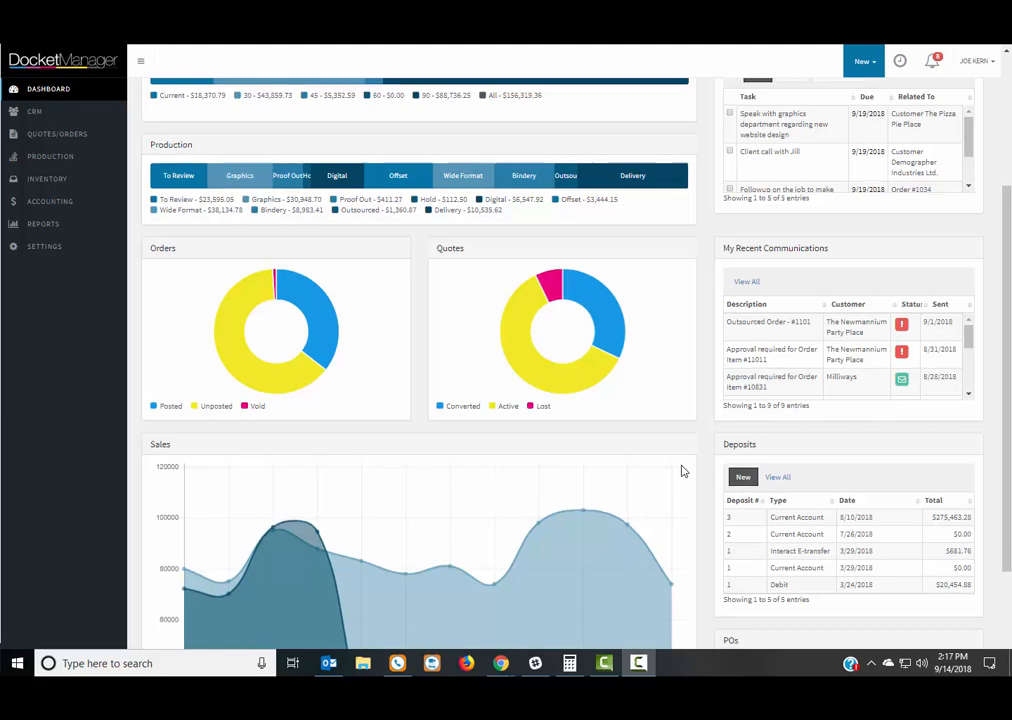
scroll(683, 470, "down", 2)
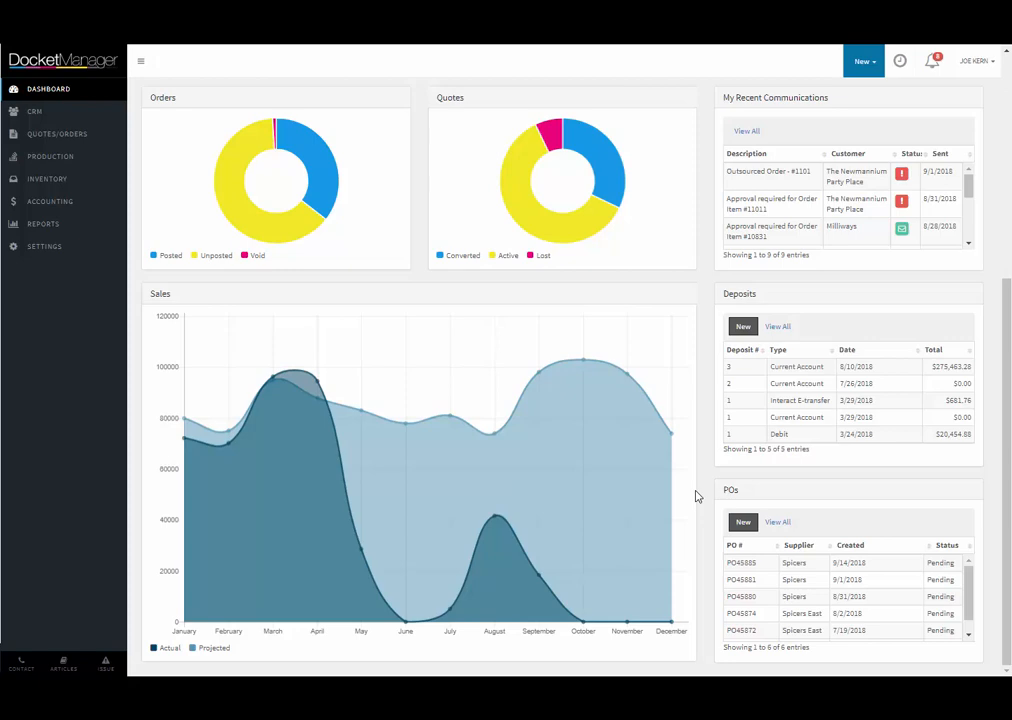
scroll(583, 422, "up", 4)
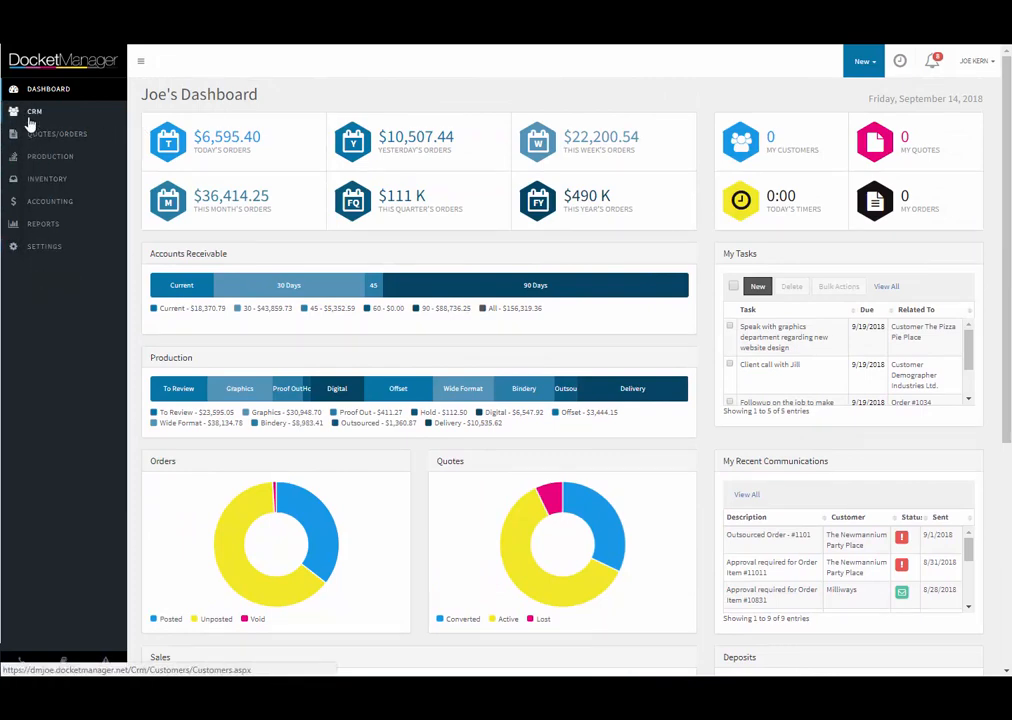
- Open the CRM customer list, check its saved views, and browse the customer entries
left_click(31, 118)
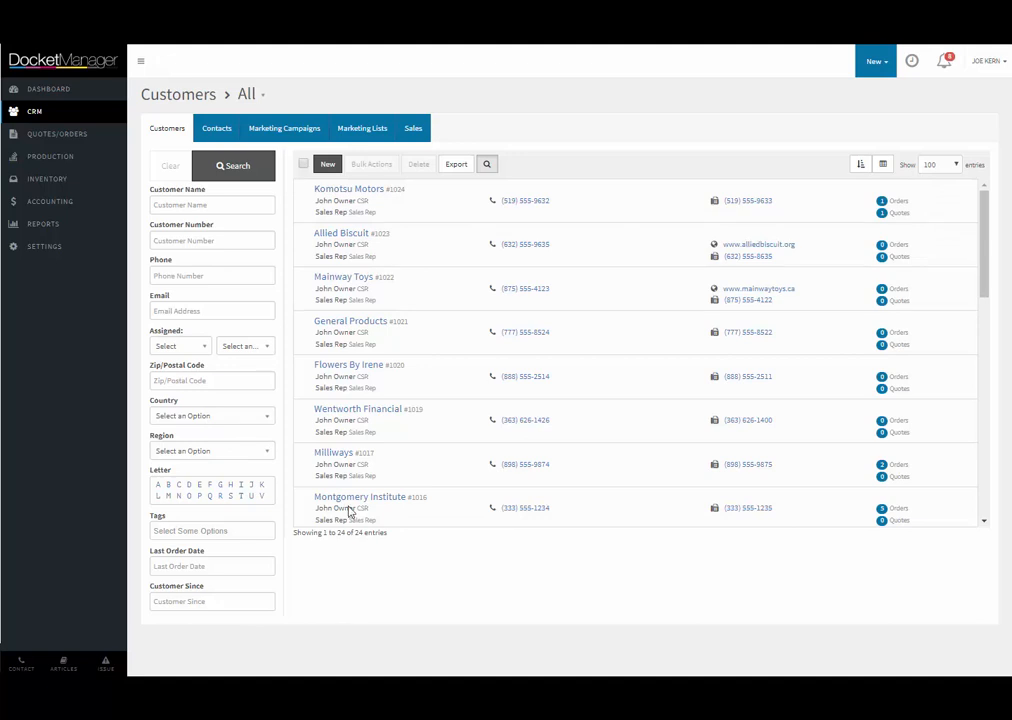
left_click(261, 100)
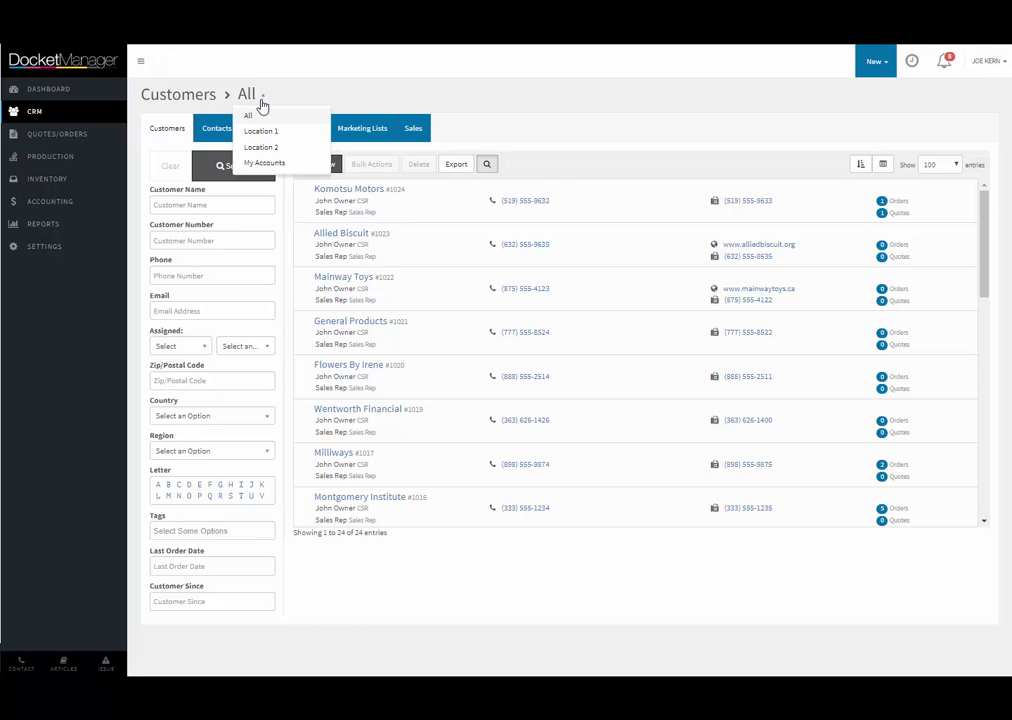
left_click(421, 592)
scroll(330, 410, "down", 5)
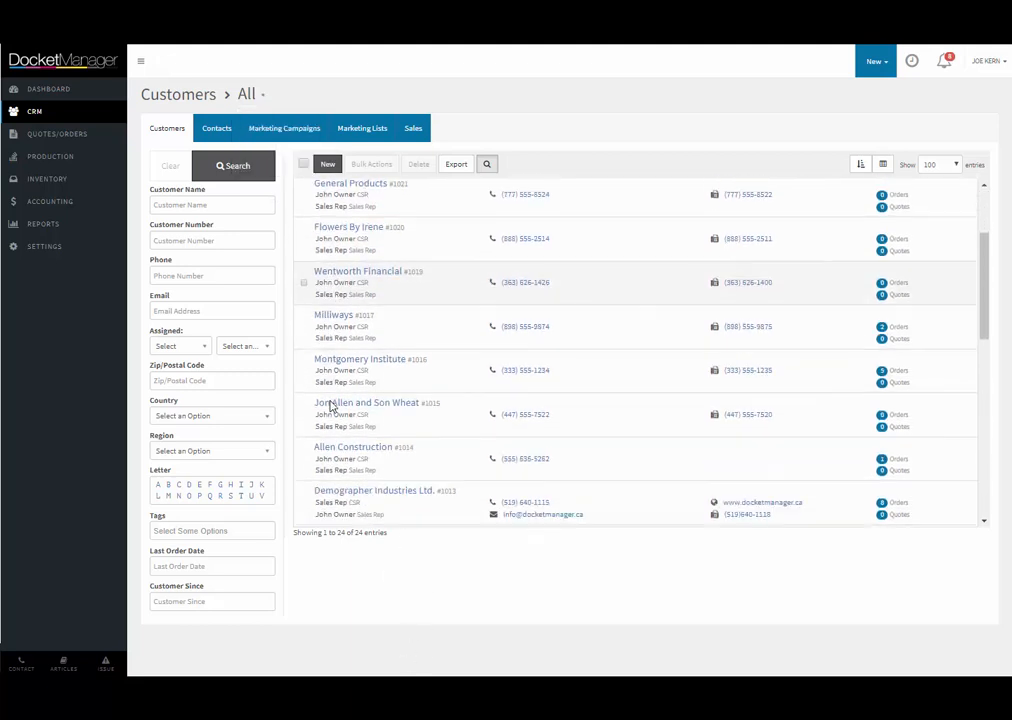
- Open the Demographer Industries Ltd. customer record and review its notes, contacts, tasks, orders, items and accounting
left_click(384, 427)
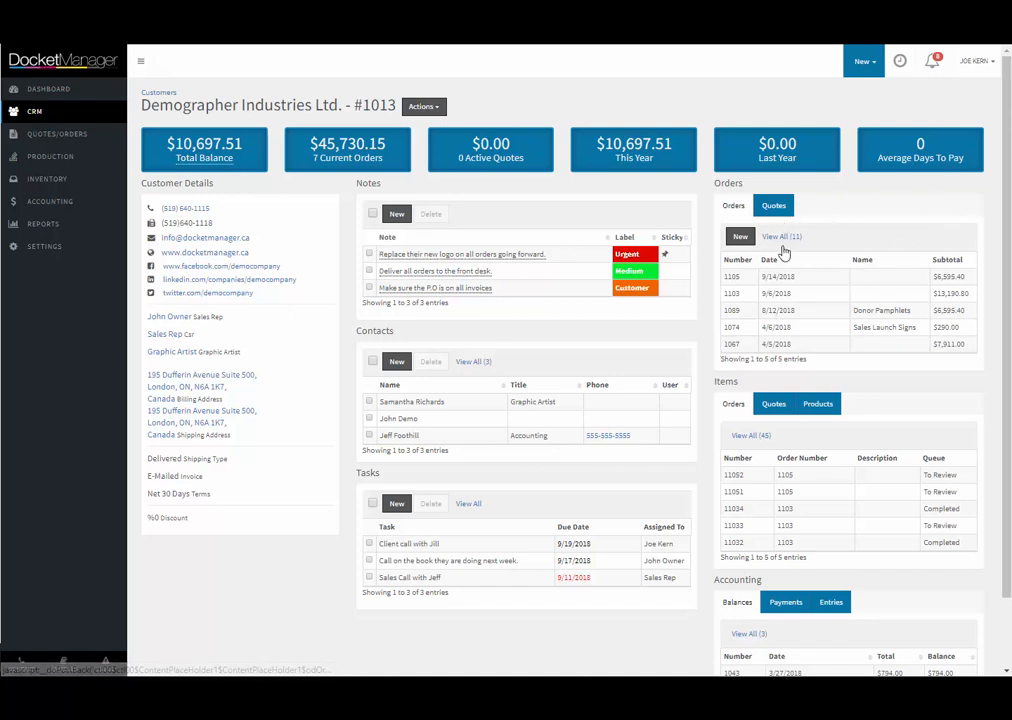
scroll(723, 467, "down", 2)
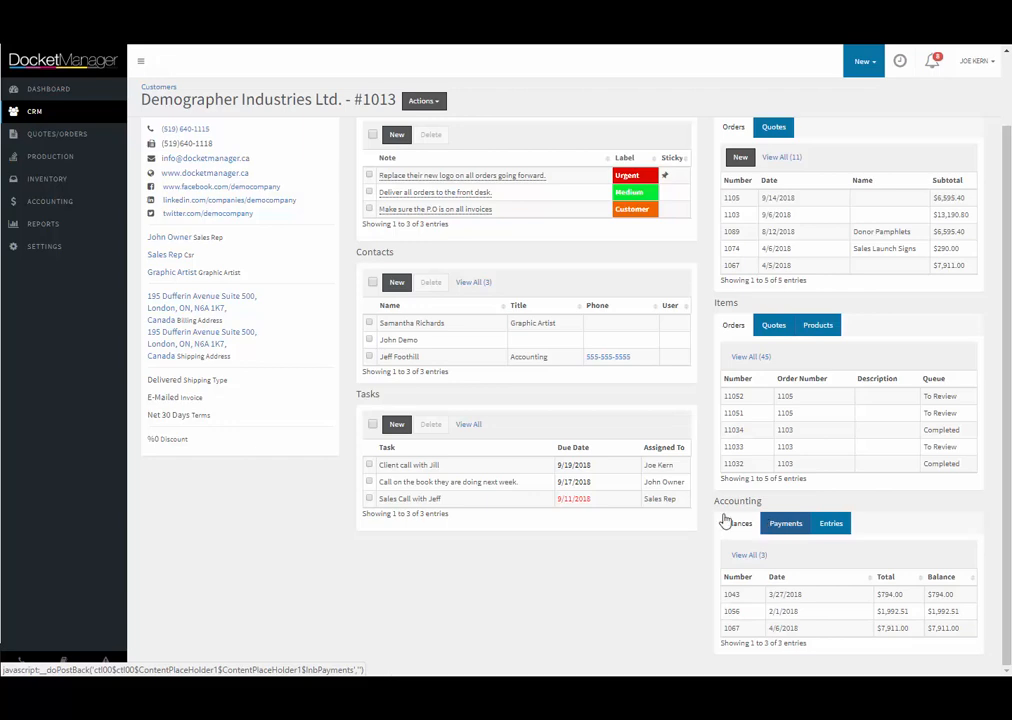
scroll(217, 526, "up", 2)
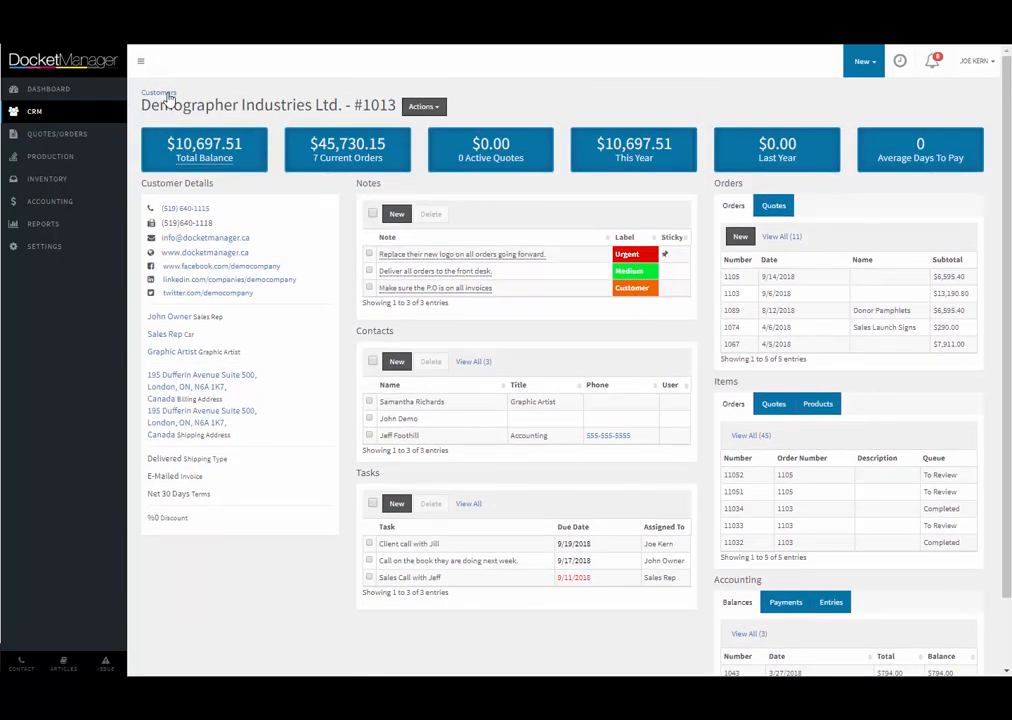
- Return to the customer list and open the CRM Sales page to examine monthly projections and unposted queue amounts
left_click(168, 95)
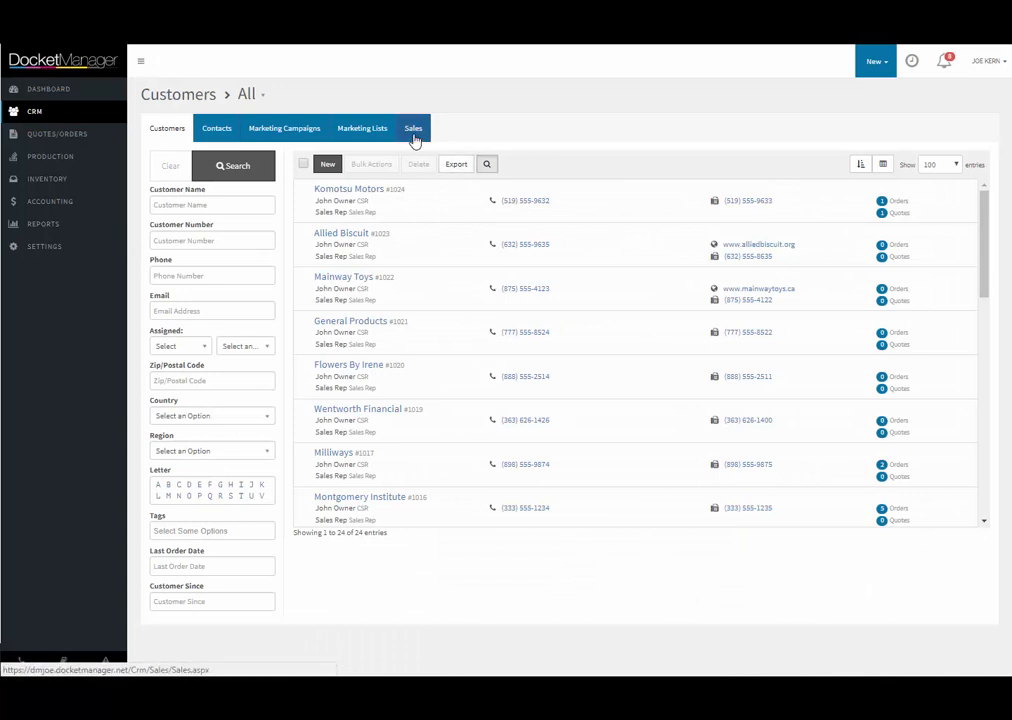
left_click(413, 130)
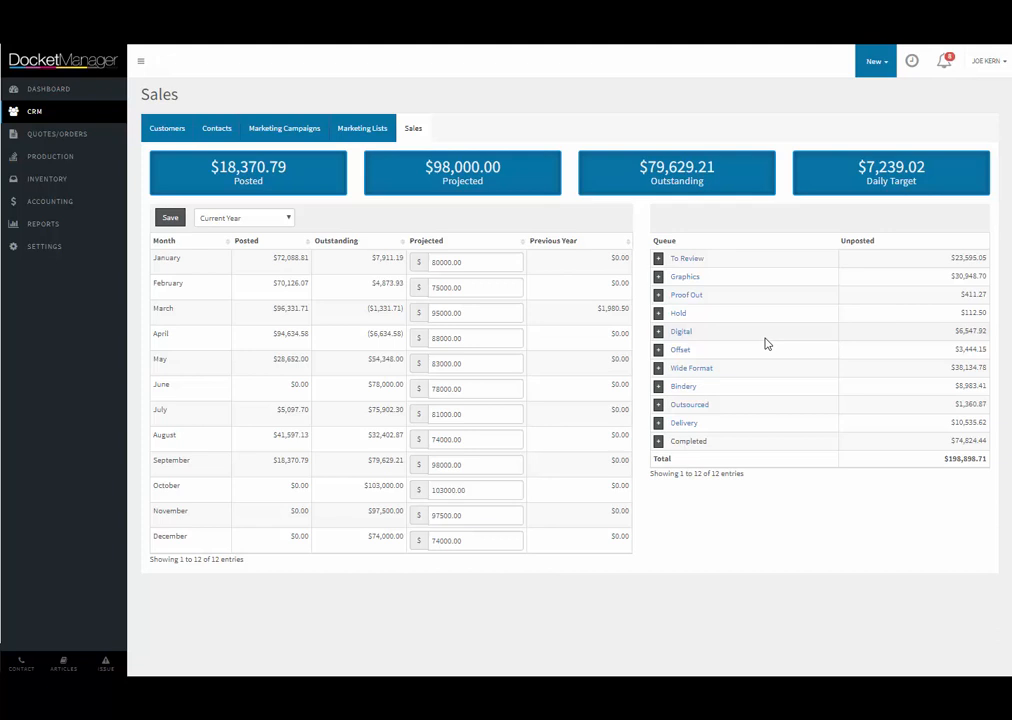
- Open the Quotes/Orders list and examine its search filters and saved views
left_click(46, 136)
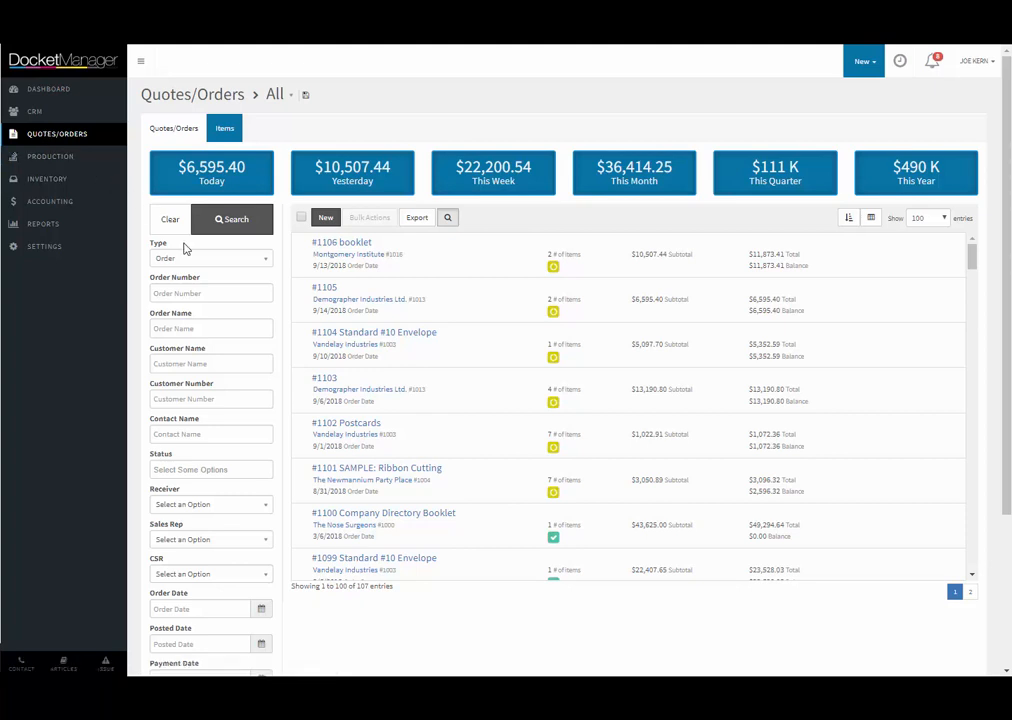
scroll(184, 250, "down", 3)
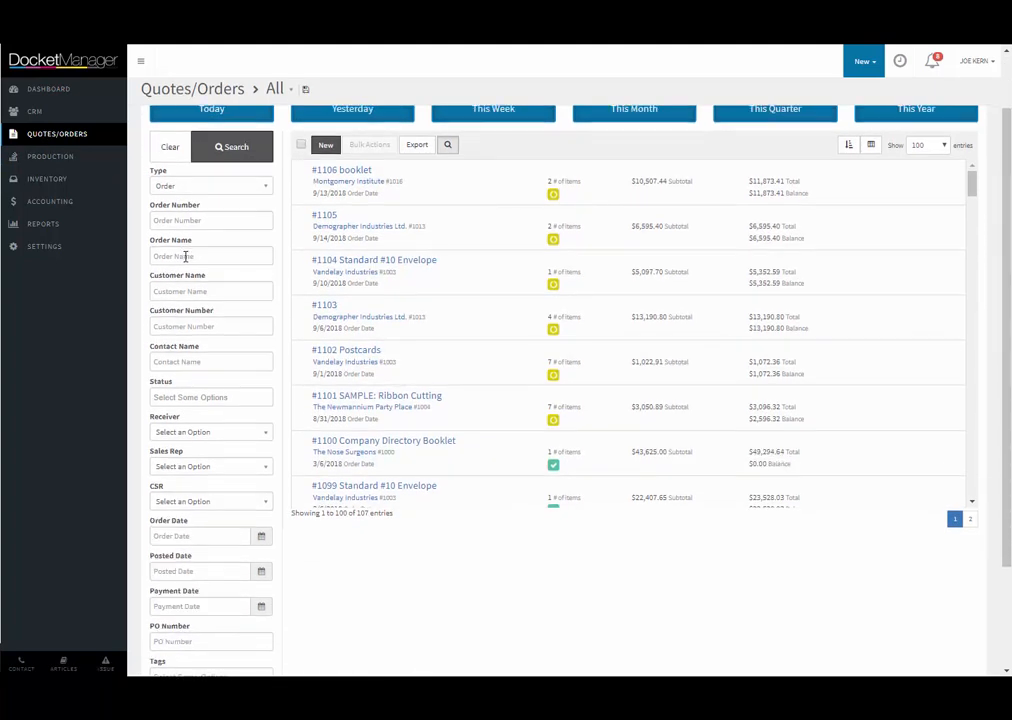
scroll(185, 257, "down", 2)
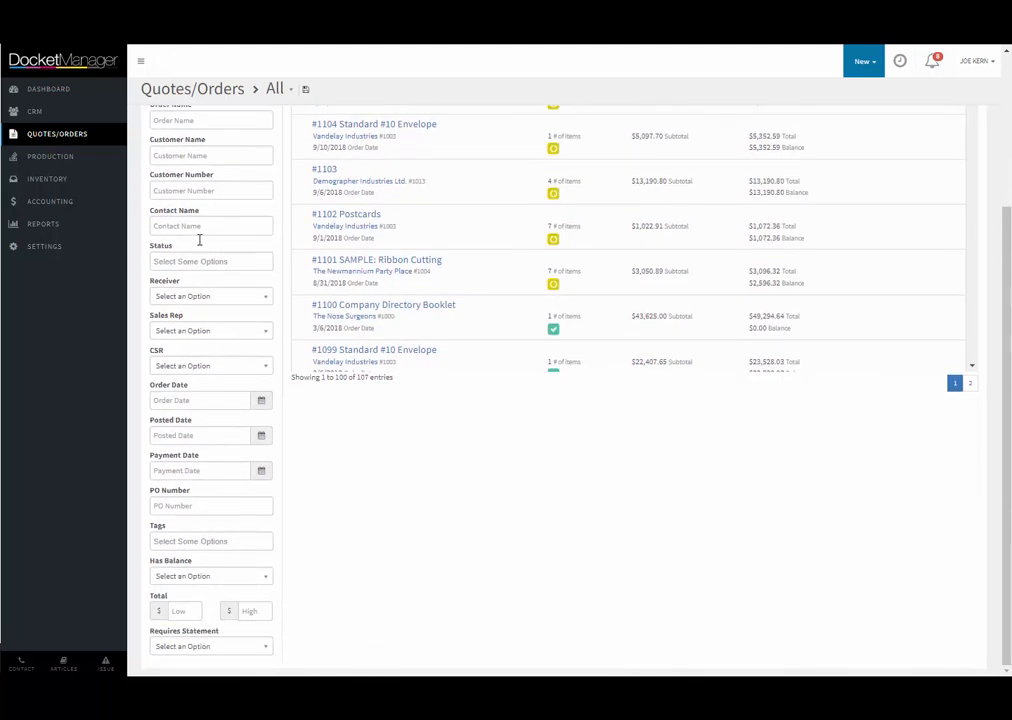
left_click(278, 92)
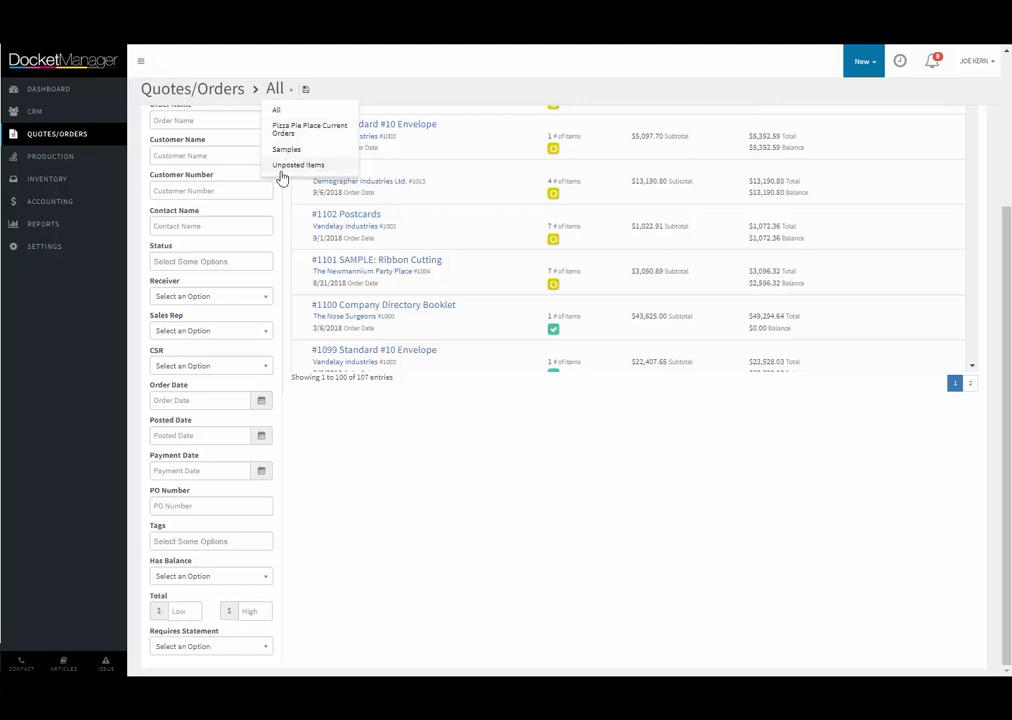
scroll(221, 361, "up", 3)
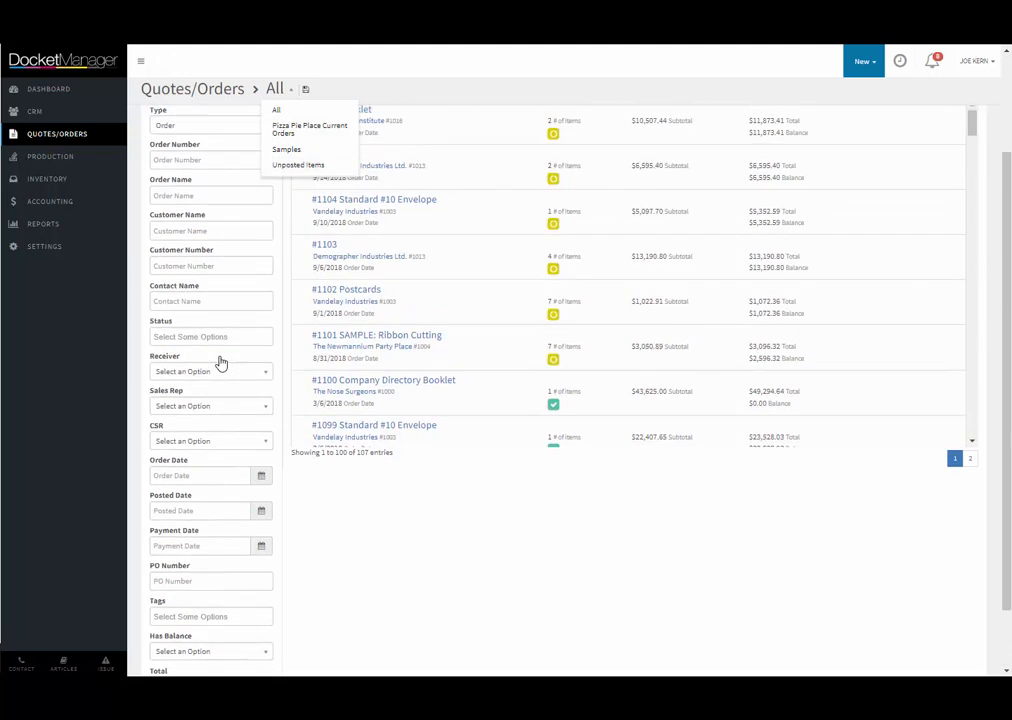
left_click(384, 96)
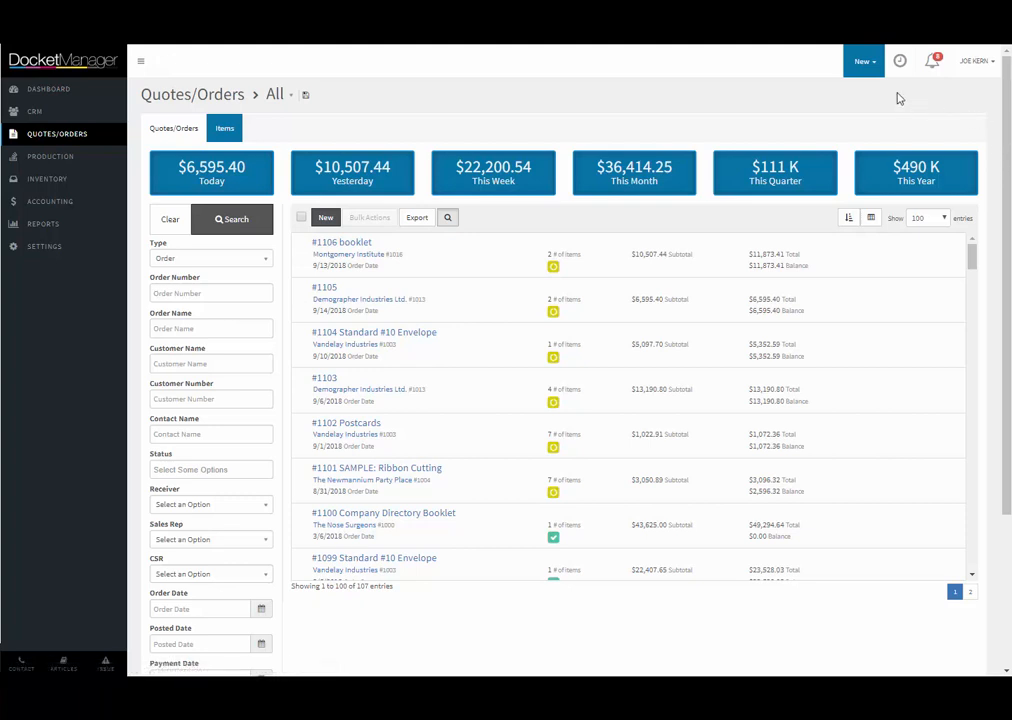
left_click(862, 62)
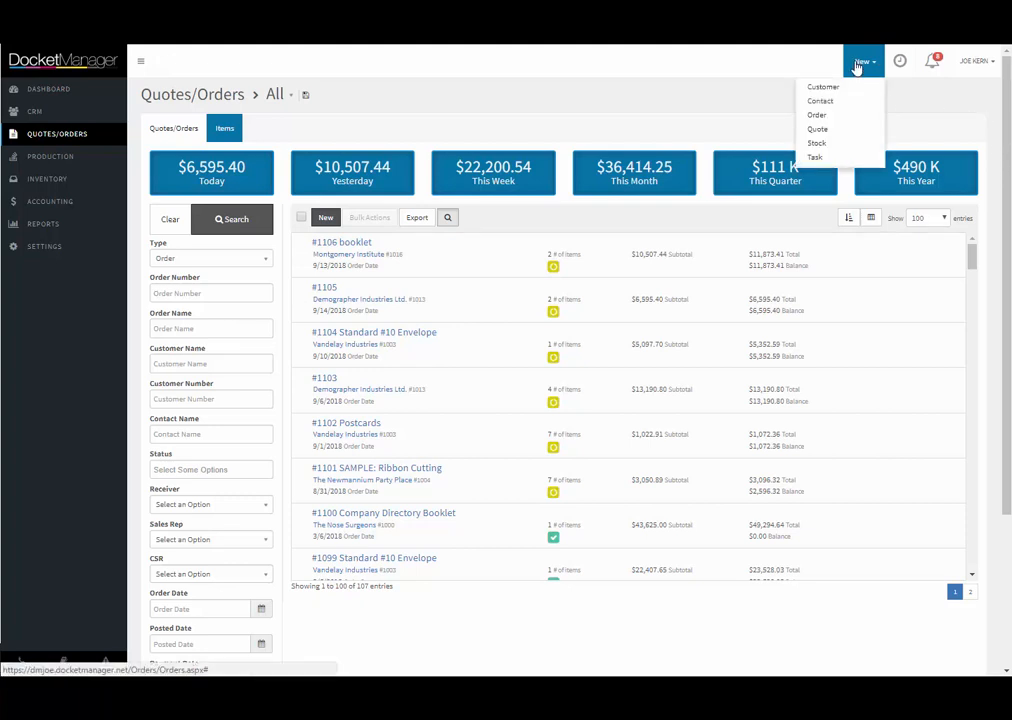
left_click(818, 118)
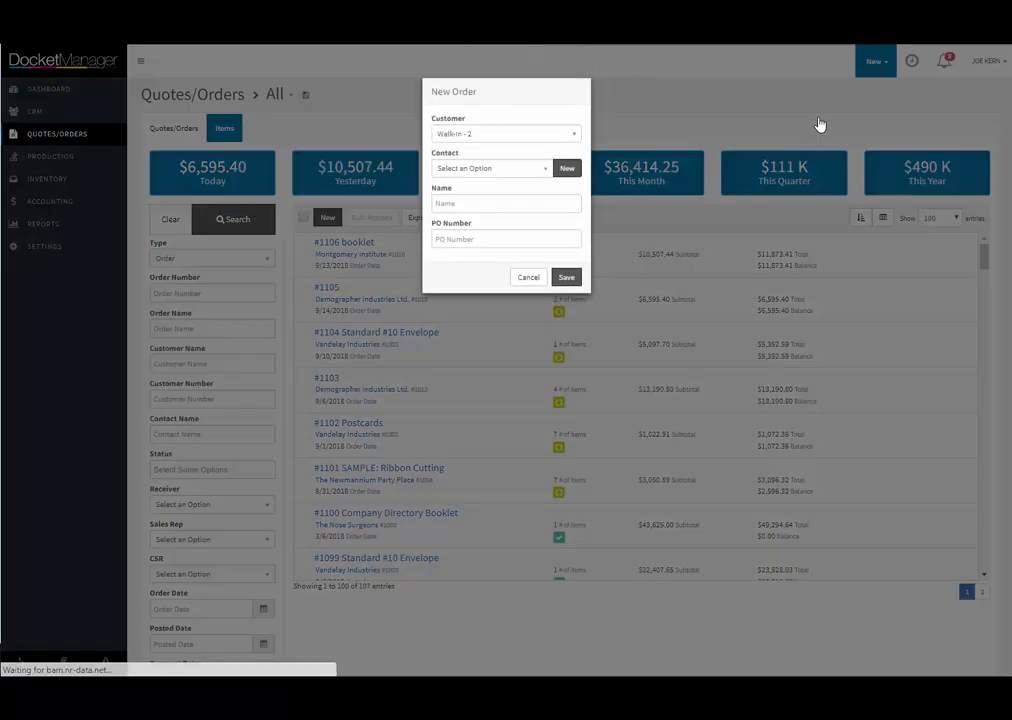
left_click(493, 137)
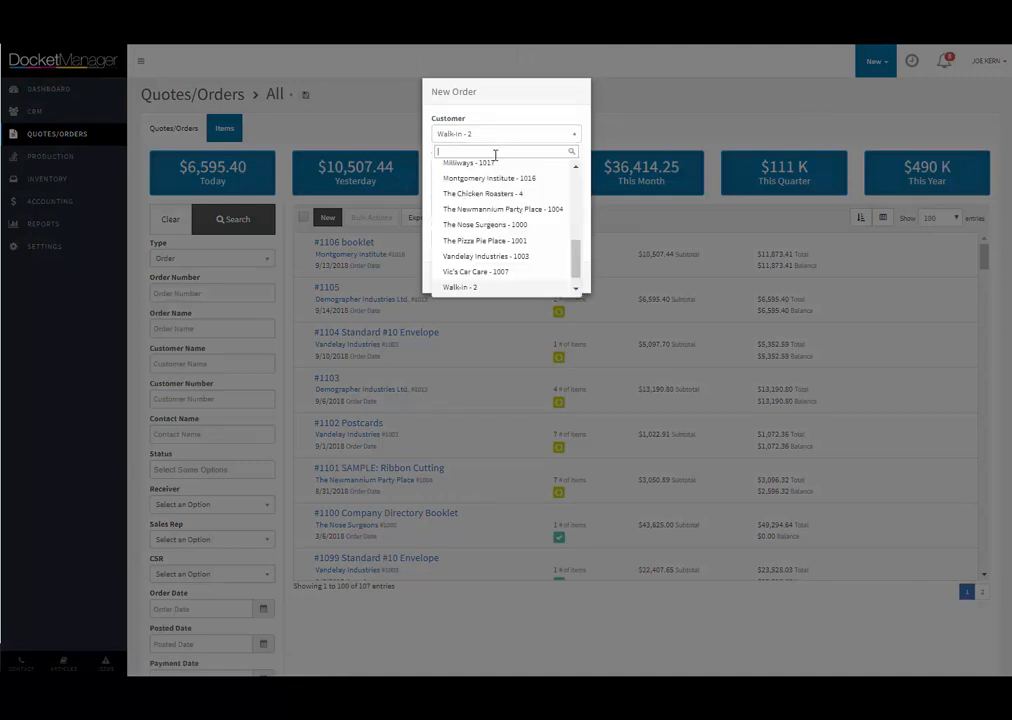
type("the")
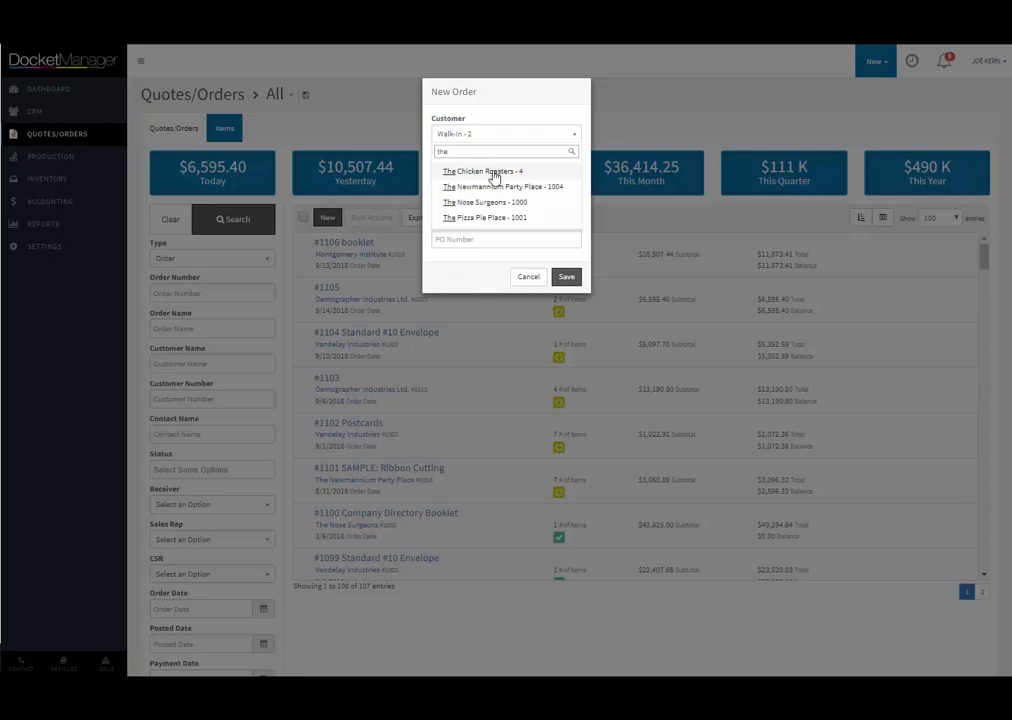
left_click(484, 202)
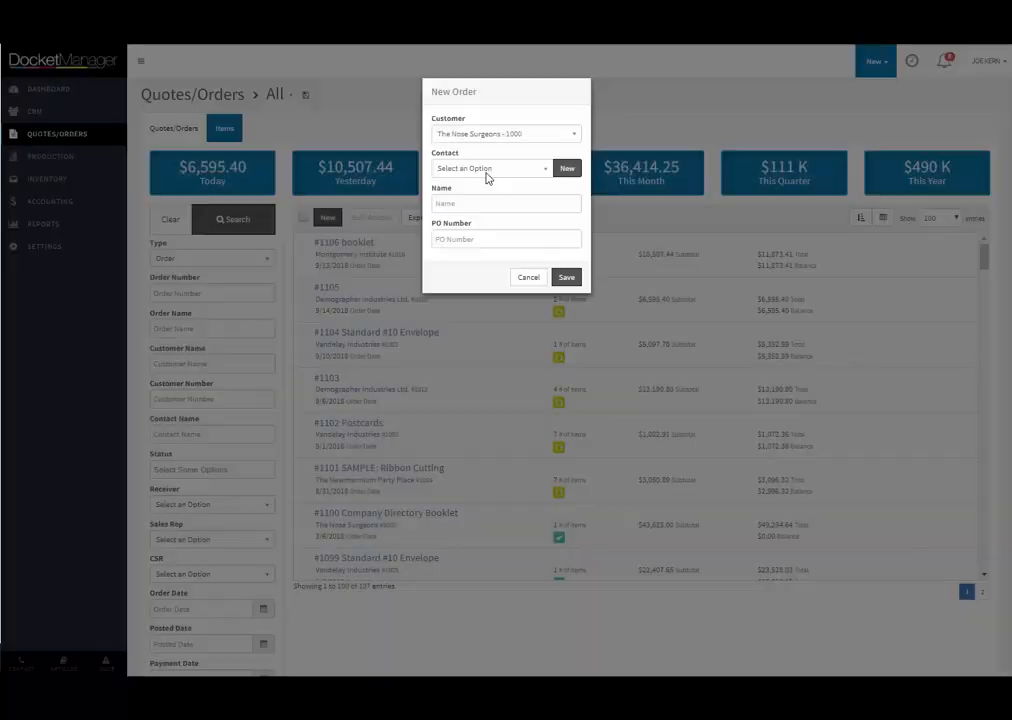
left_click(488, 172)
left_click(460, 204)
left_click(459, 204)
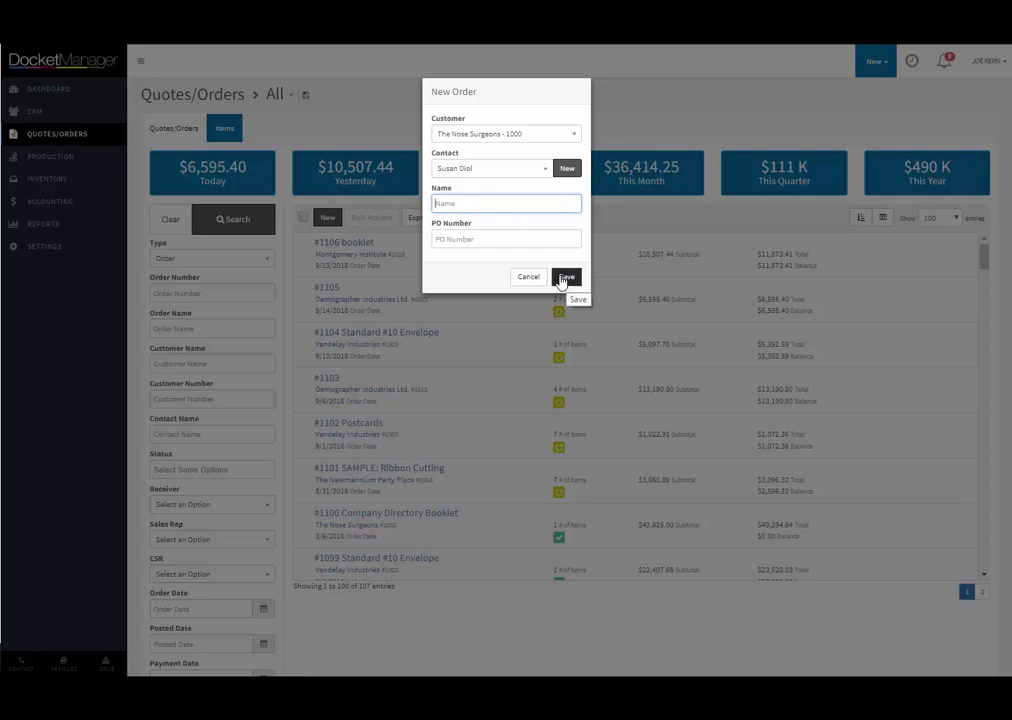
left_click(530, 279)
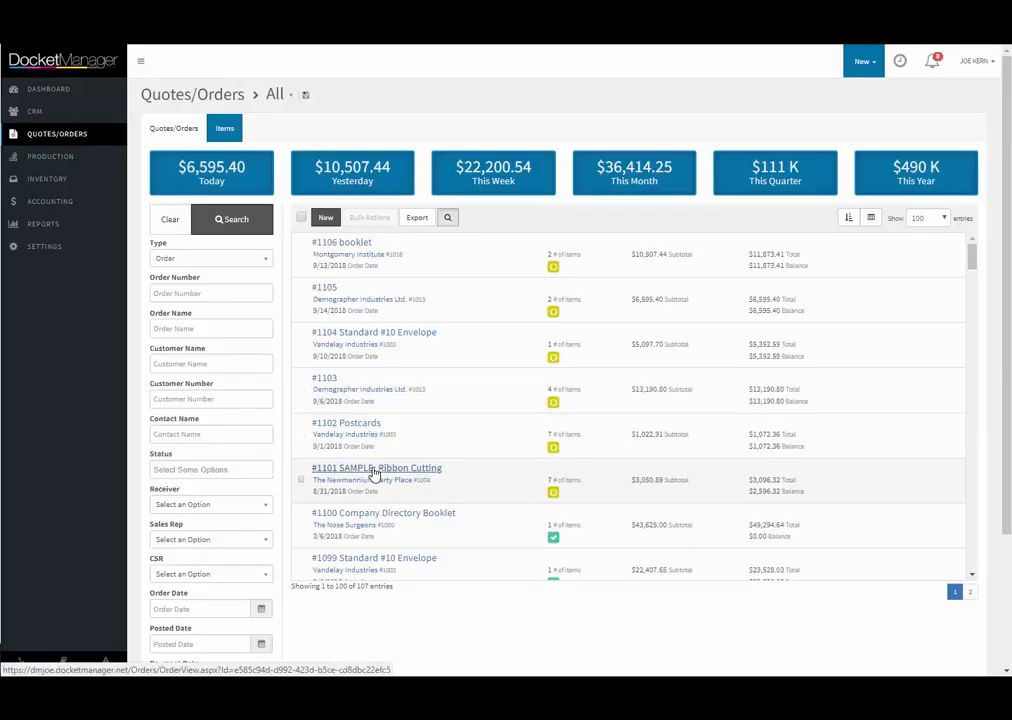
- Open the "SAMPLE: Ribbon Cutting" order and review its items, customer details, payments, notes, tasks and shipments
left_click(374, 470)
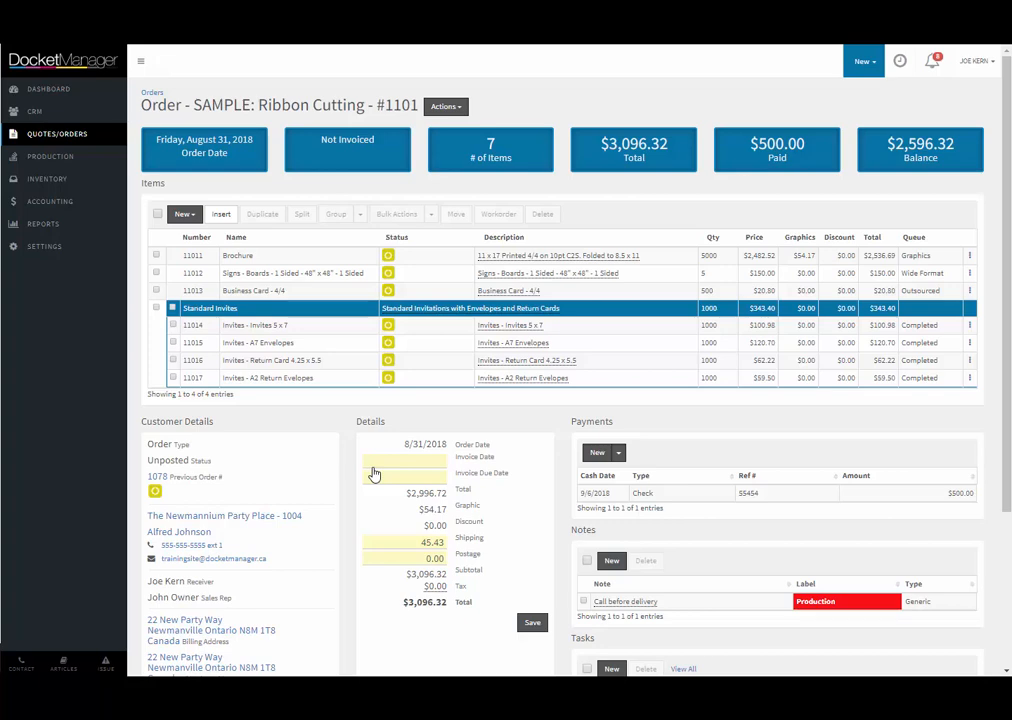
scroll(374, 473, "down", 1)
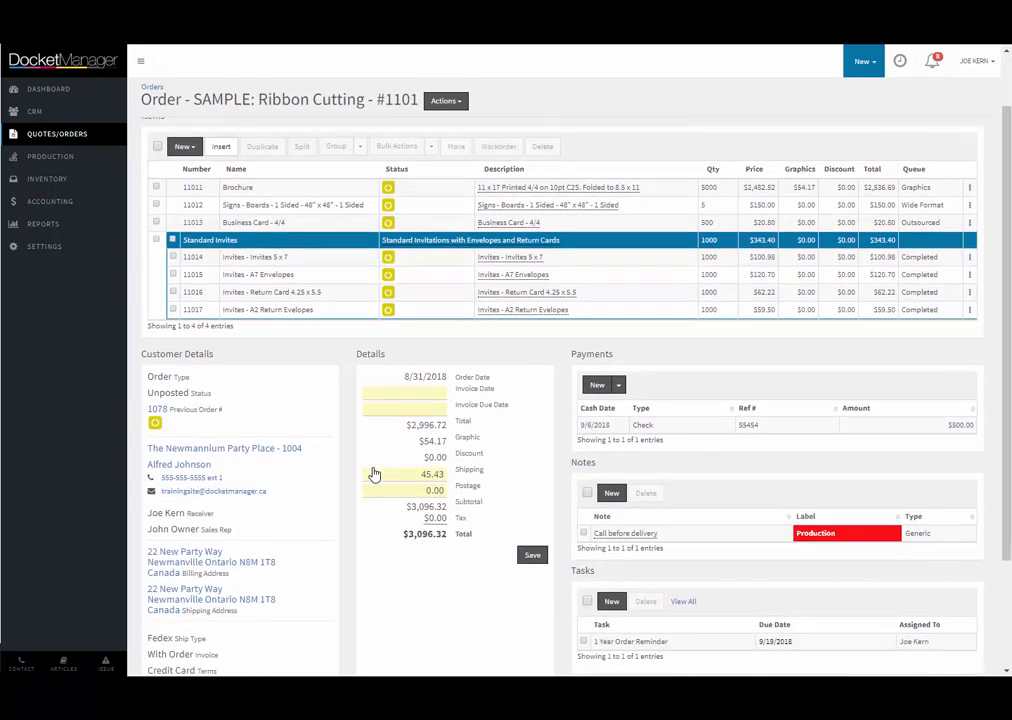
scroll(374, 473, "down", 2)
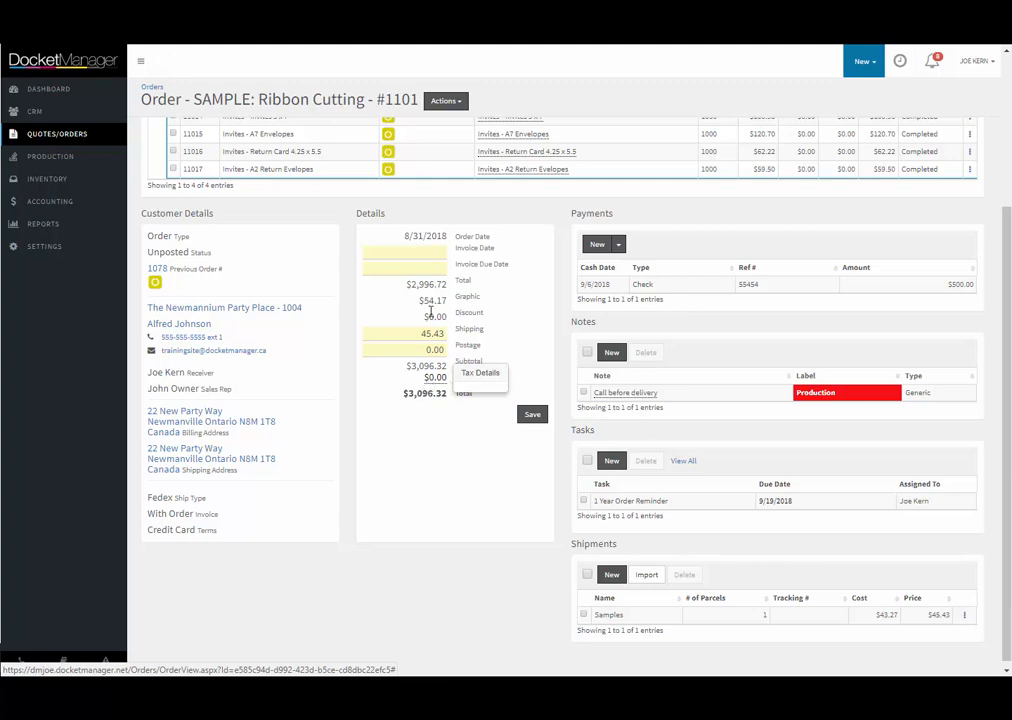
- Set the Ribbon Cutting order's invoice date to 9/13/2018 and check the actions available for the order
left_click(436, 252)
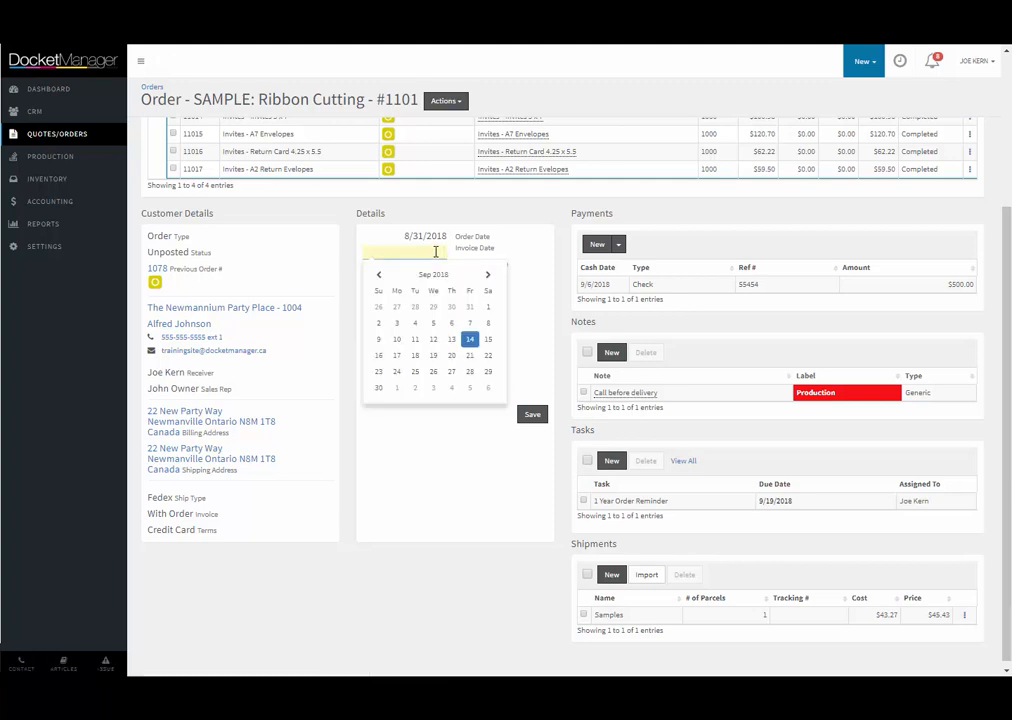
left_click(449, 341)
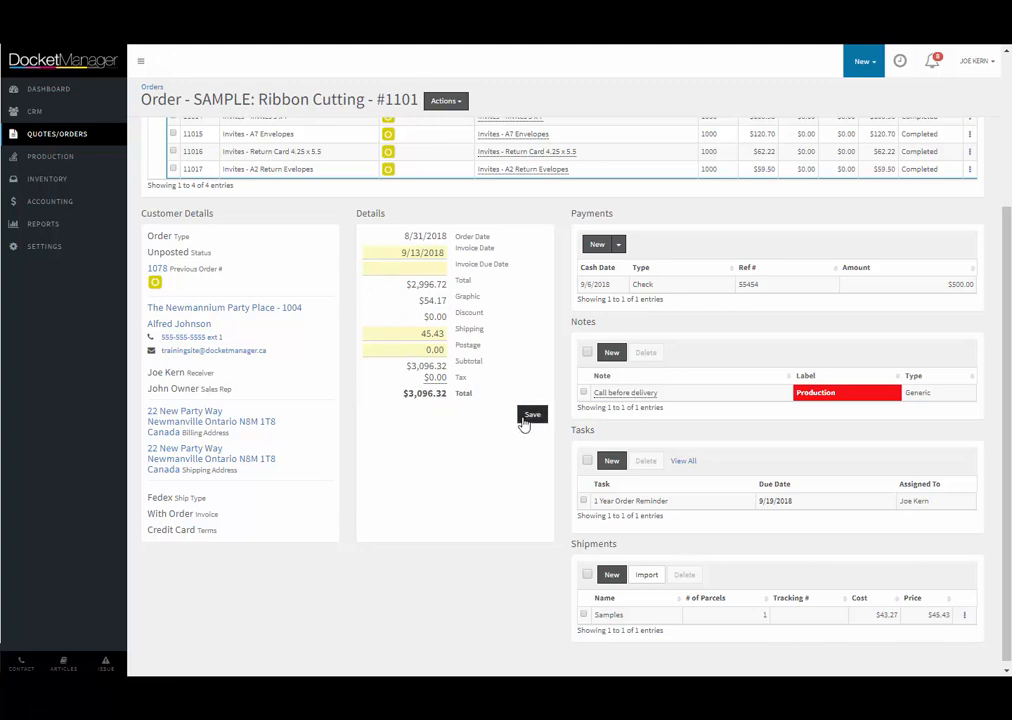
left_click(450, 106)
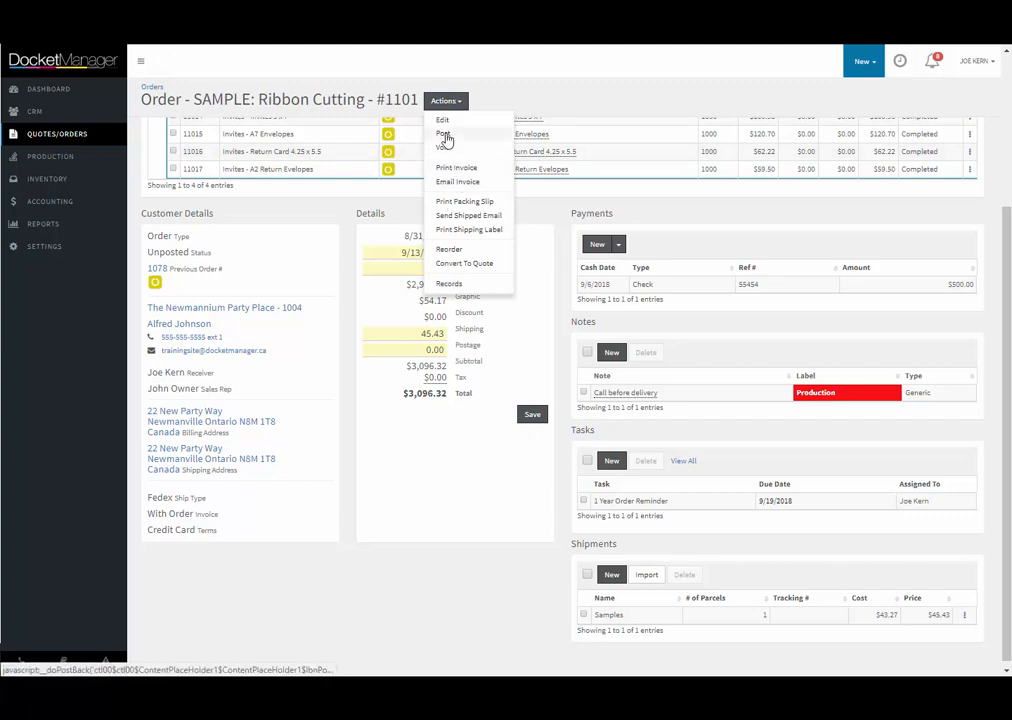
left_click(446, 136)
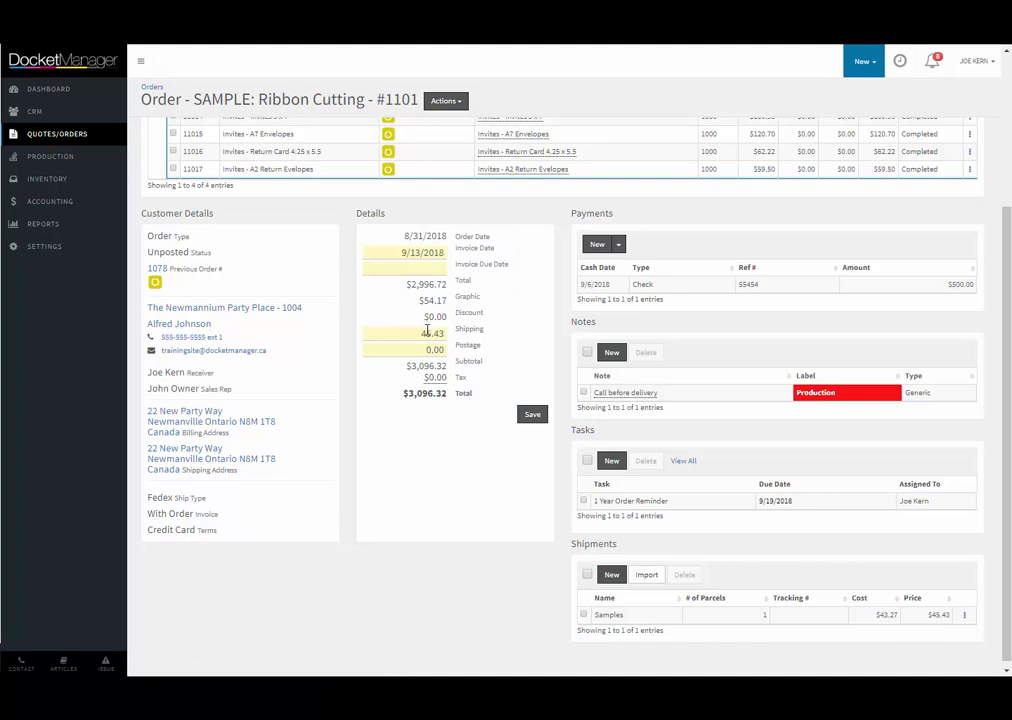
- Show the action options for the order's Samples shipment, including its shipping label and packing slip
mouse_move(671, 628)
mouse_move(961, 620)
scroll(961, 624, "down", 1)
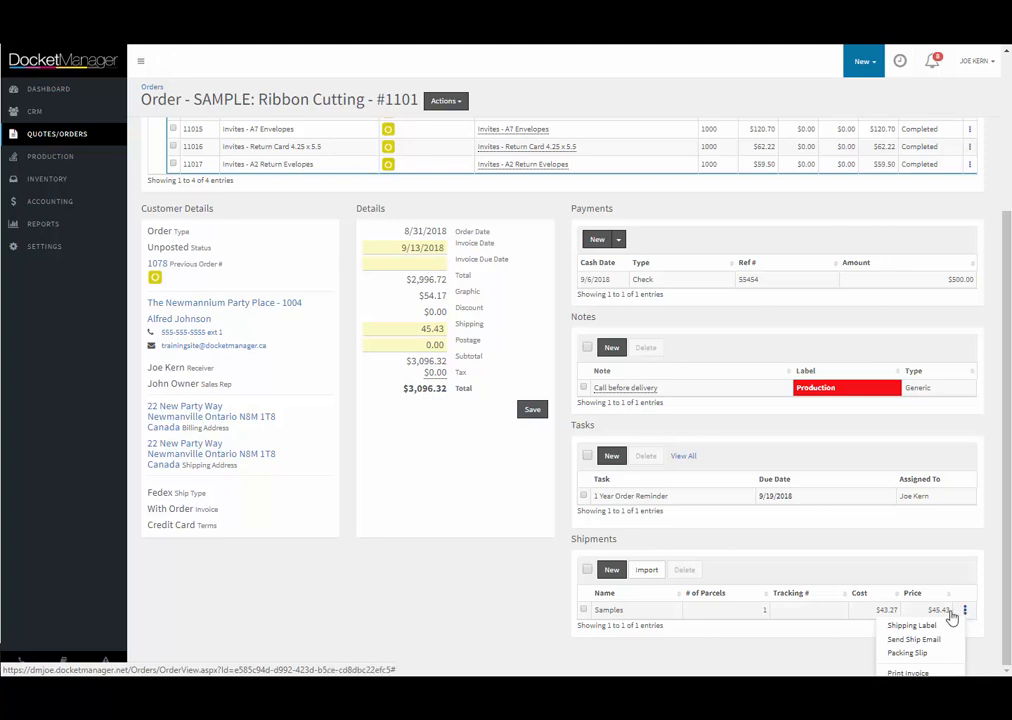
- Check the options for adding a payment to the Ribbon Cutting order and review its notes and tasks
scroll(672, 300, "up", 1)
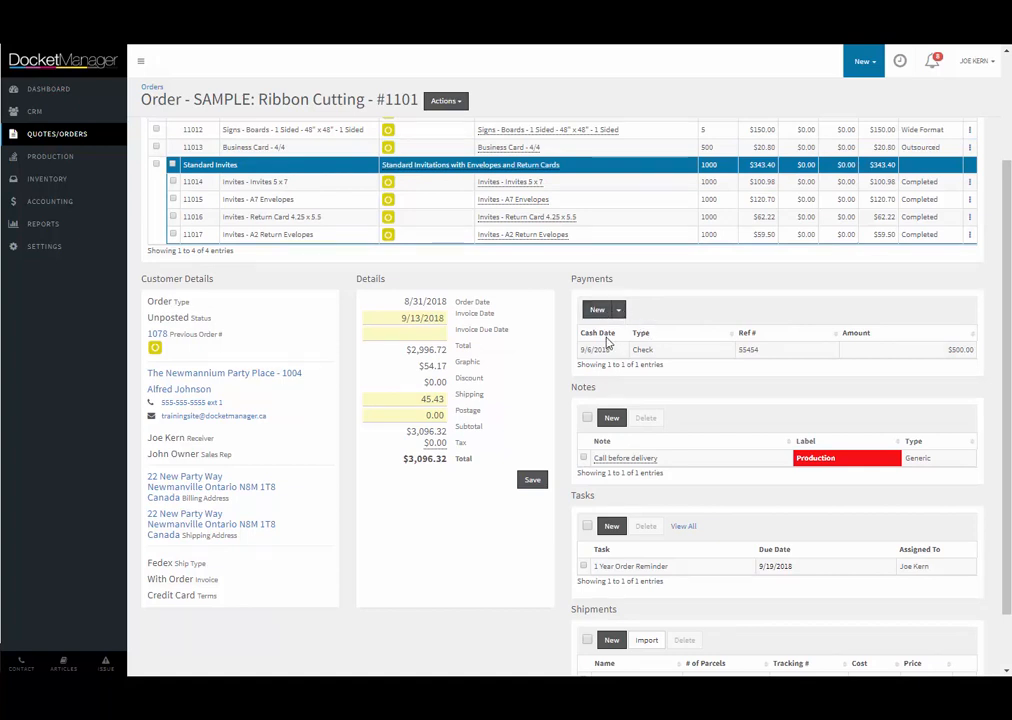
left_click(620, 312)
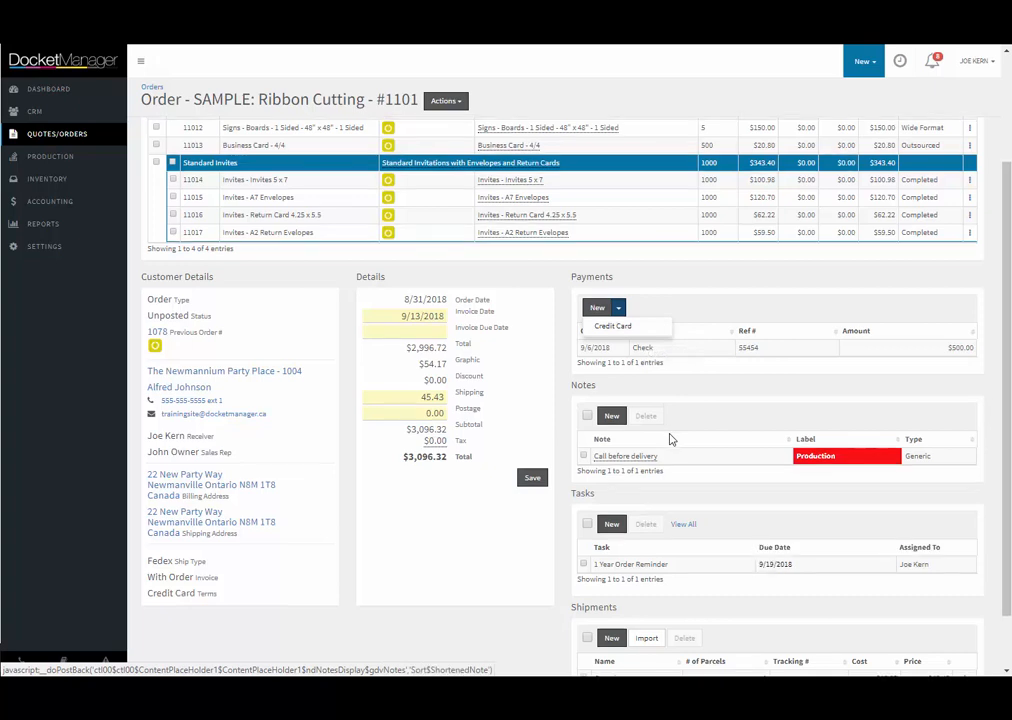
scroll(671, 440, "down", 2)
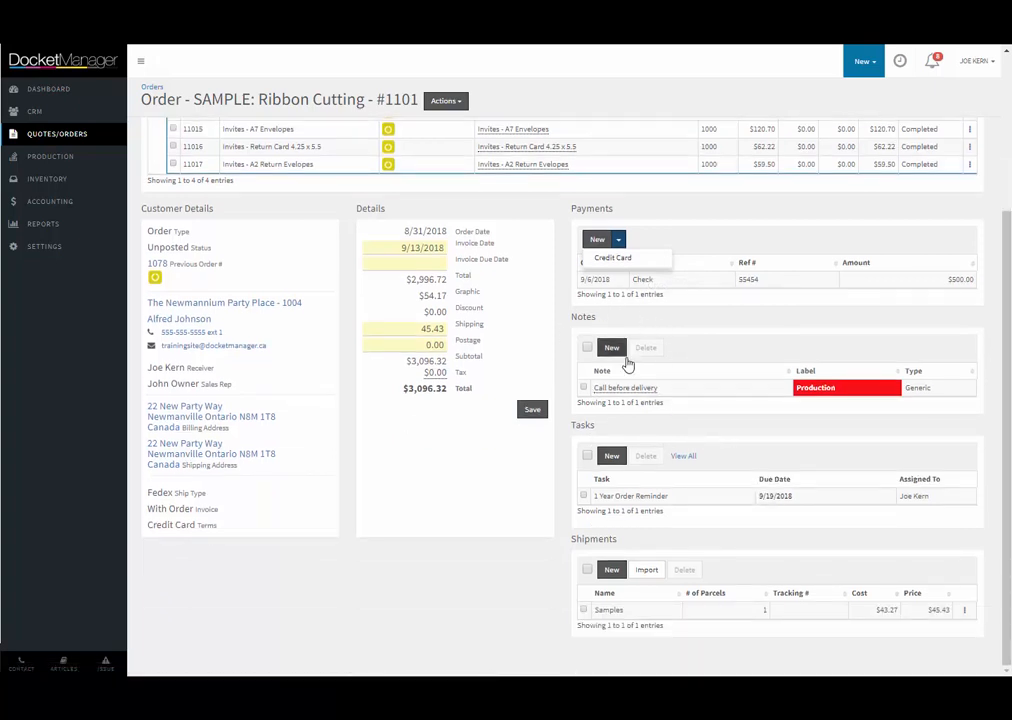
left_click(690, 347)
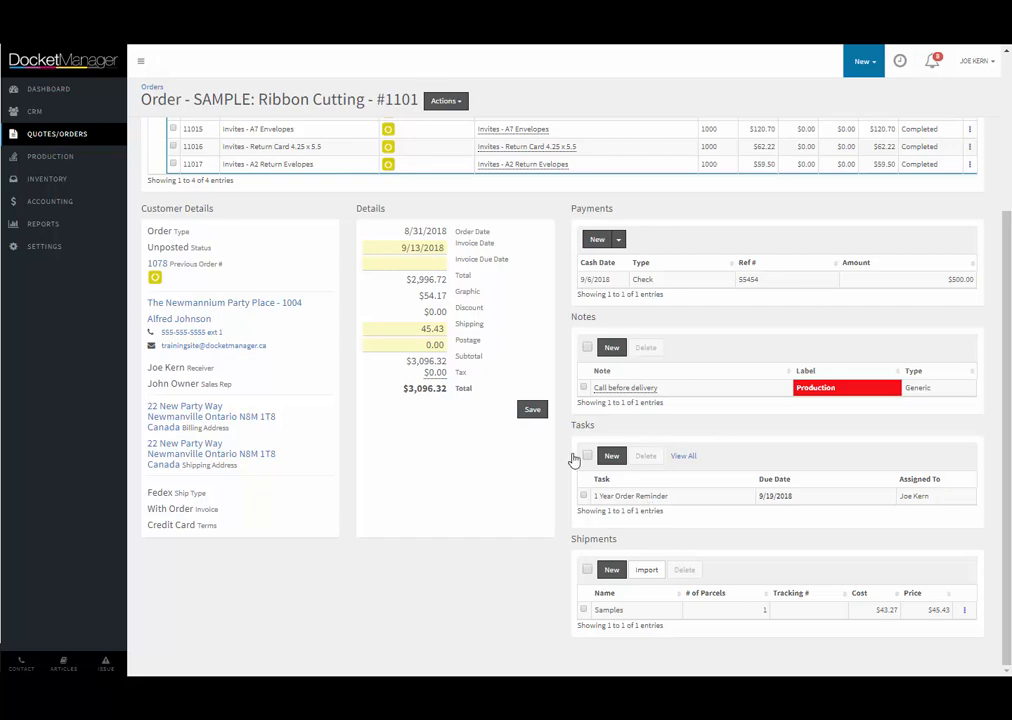
scroll(450, 375, "up", 3)
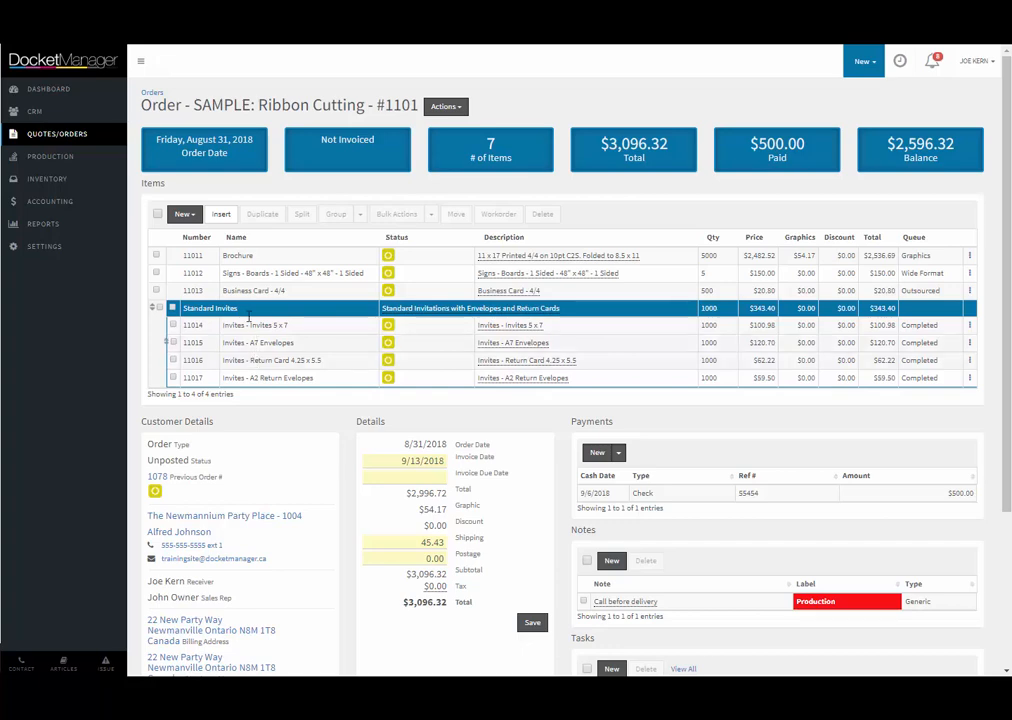
- Examine the available item types, past items and customer filters for inserting existing items into the order, leaving the order as is
left_click(221, 216)
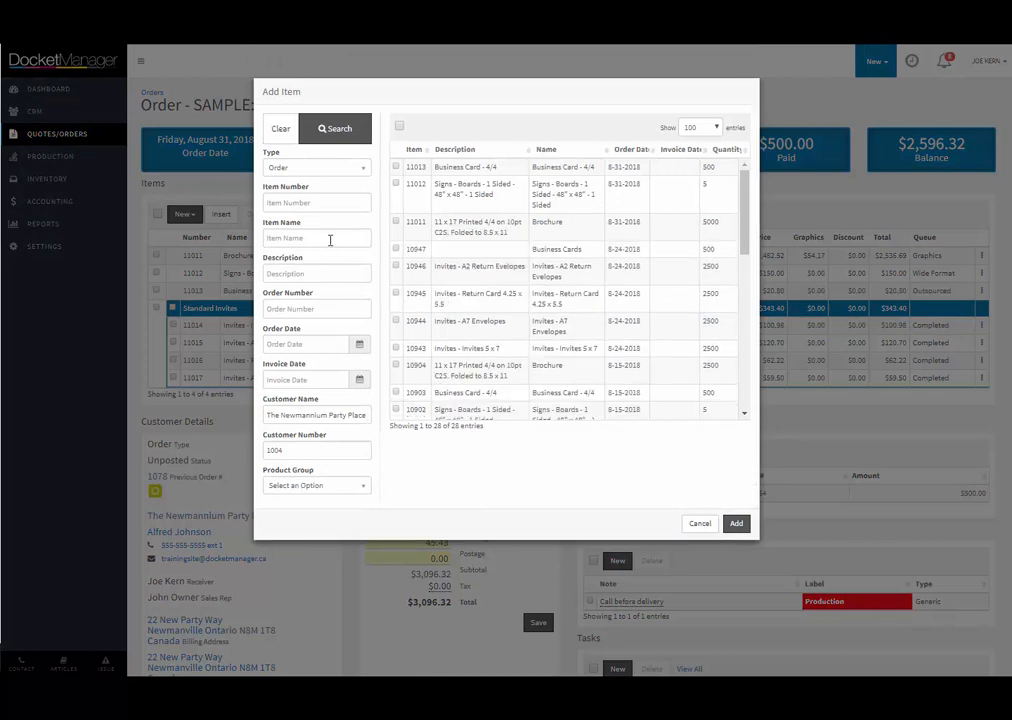
left_click(328, 170)
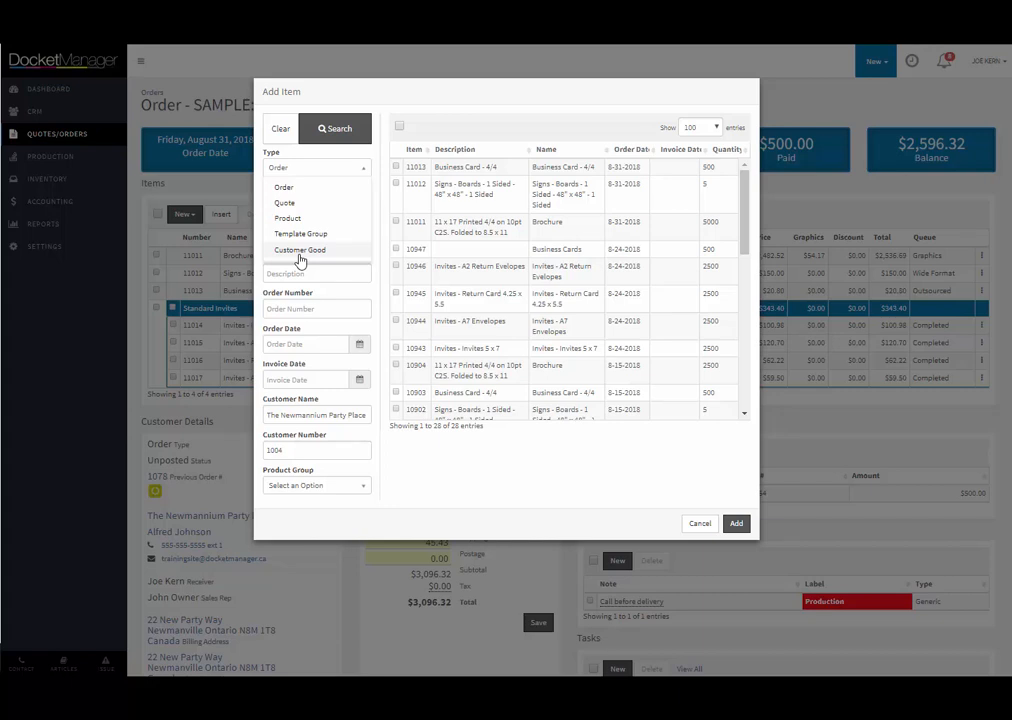
left_click(407, 491)
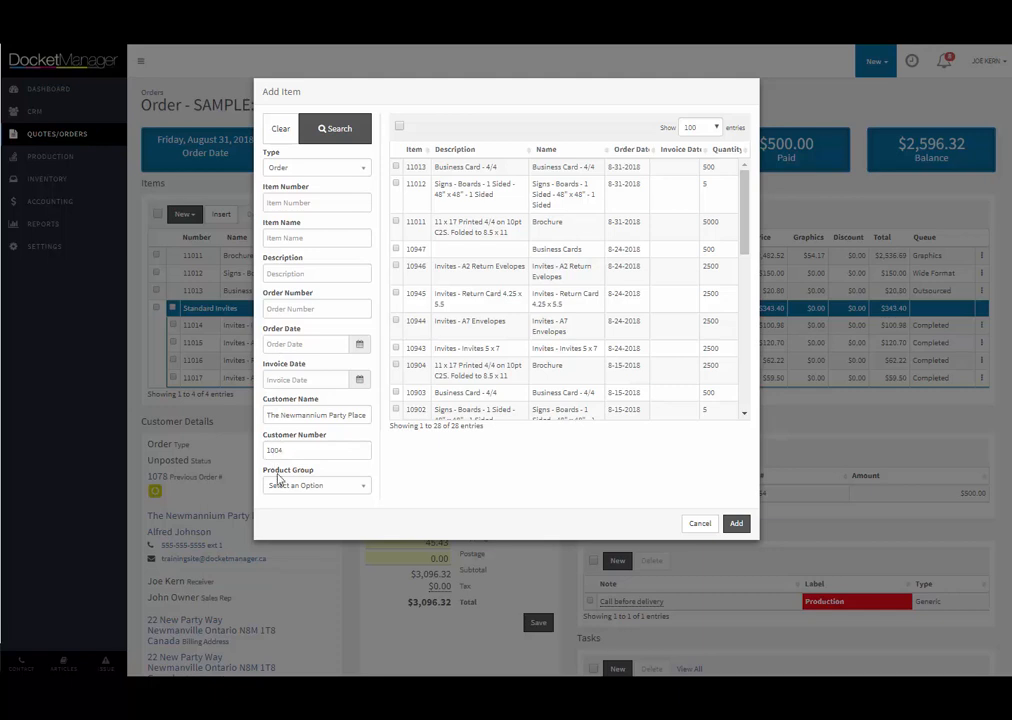
left_click(396, 294)
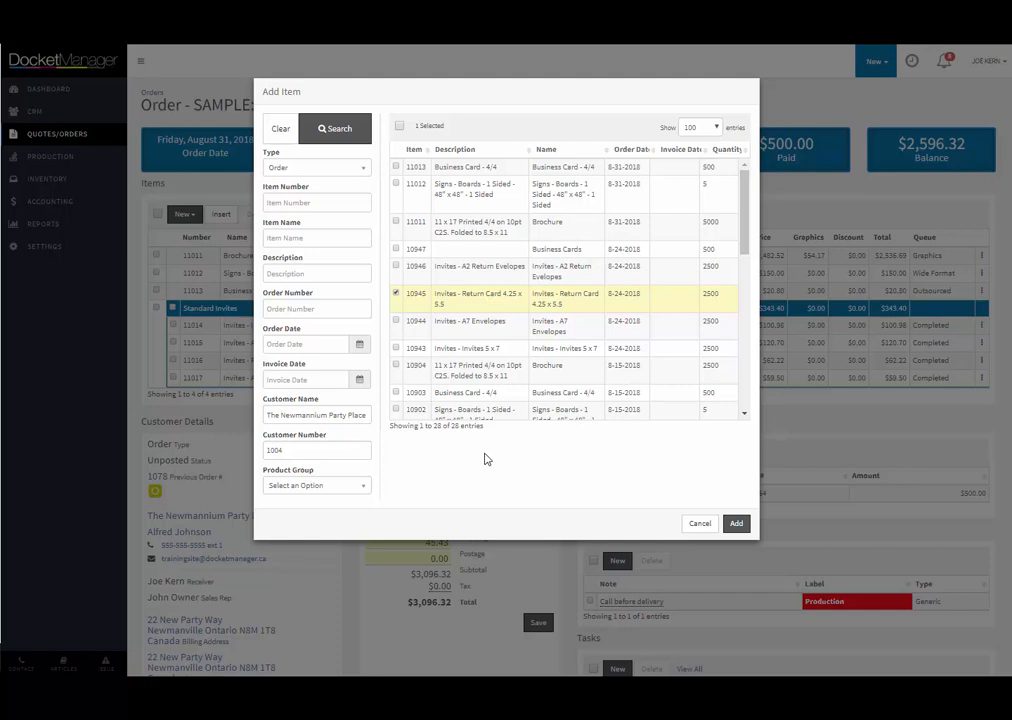
triple_click(332, 420)
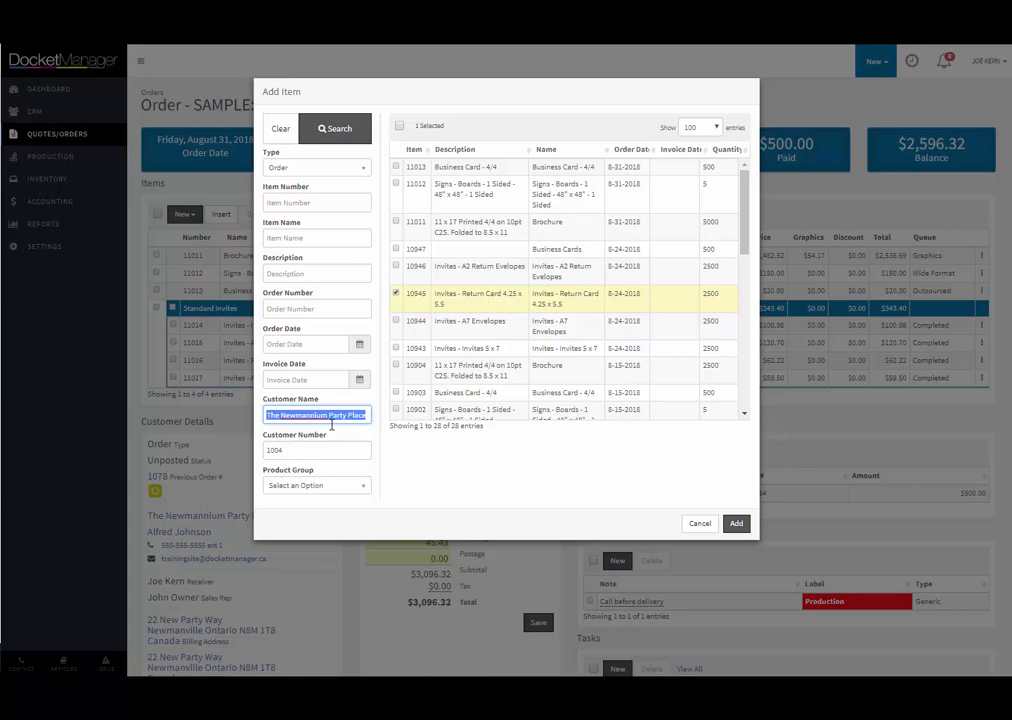
left_click(697, 528)
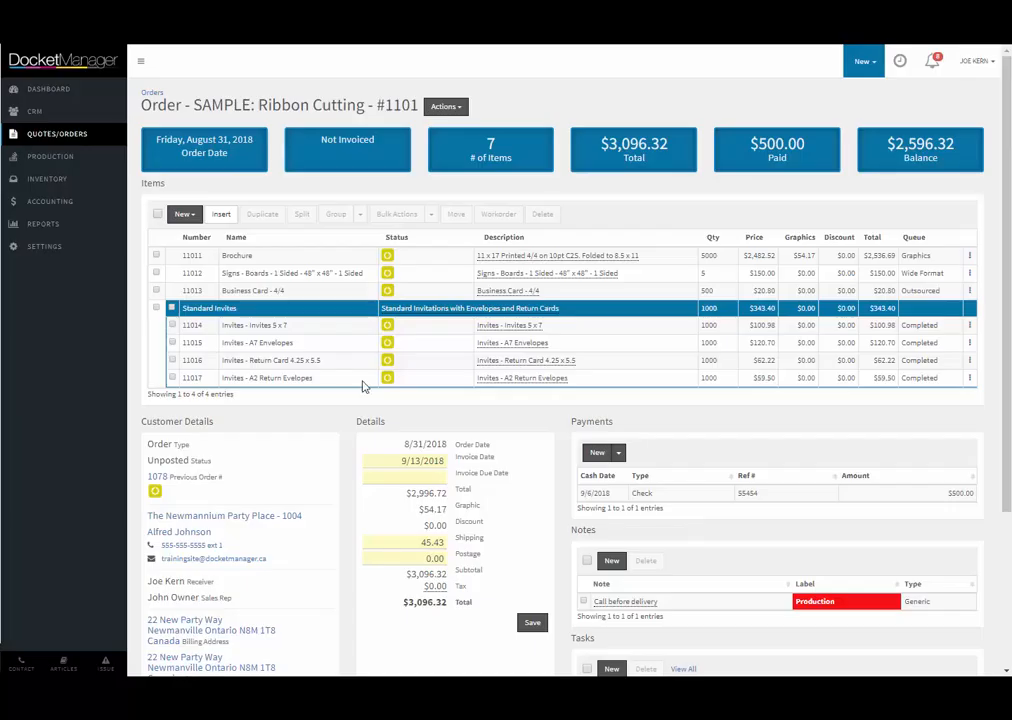
- Review the ways to create a new order item and open the job template selection
left_click(181, 216)
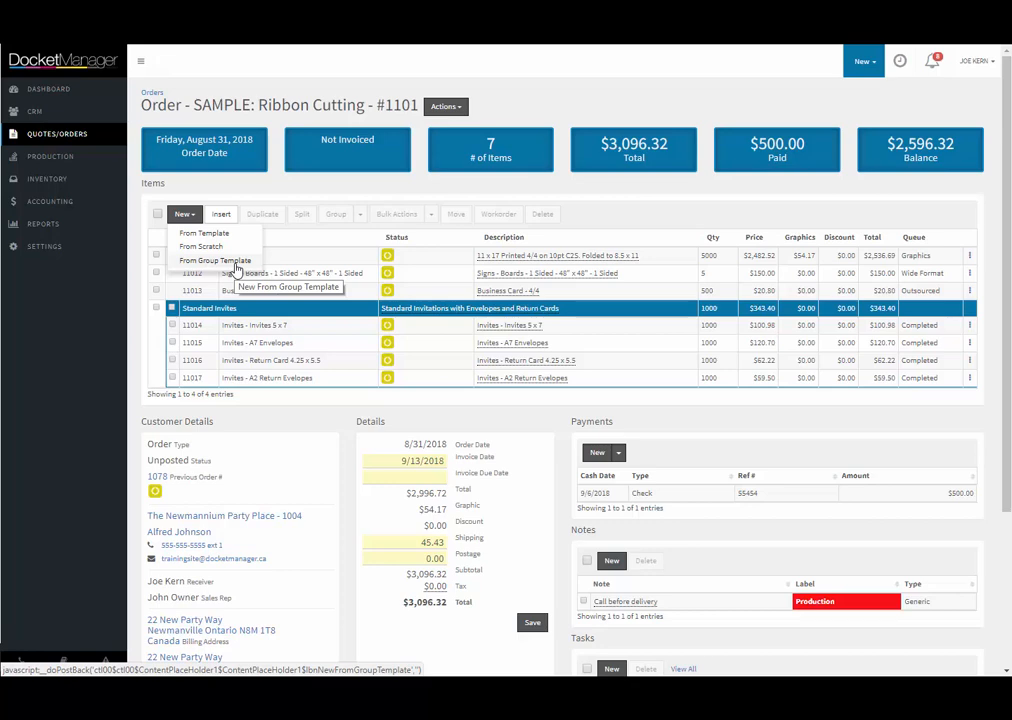
left_click(236, 262)
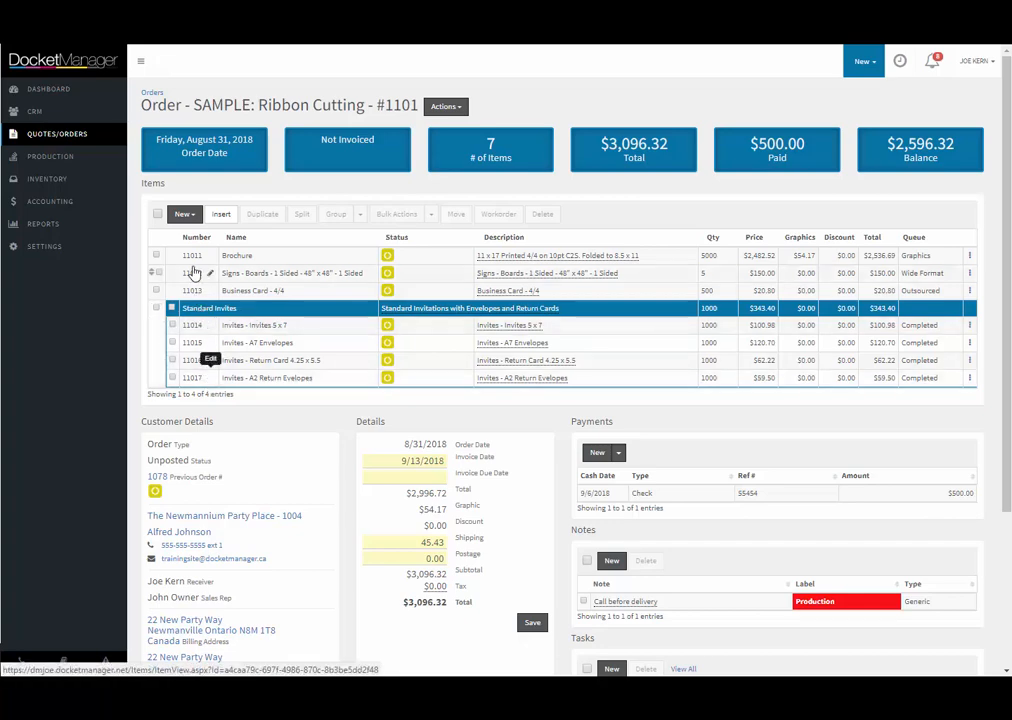
left_click(184, 216)
left_click(191, 235)
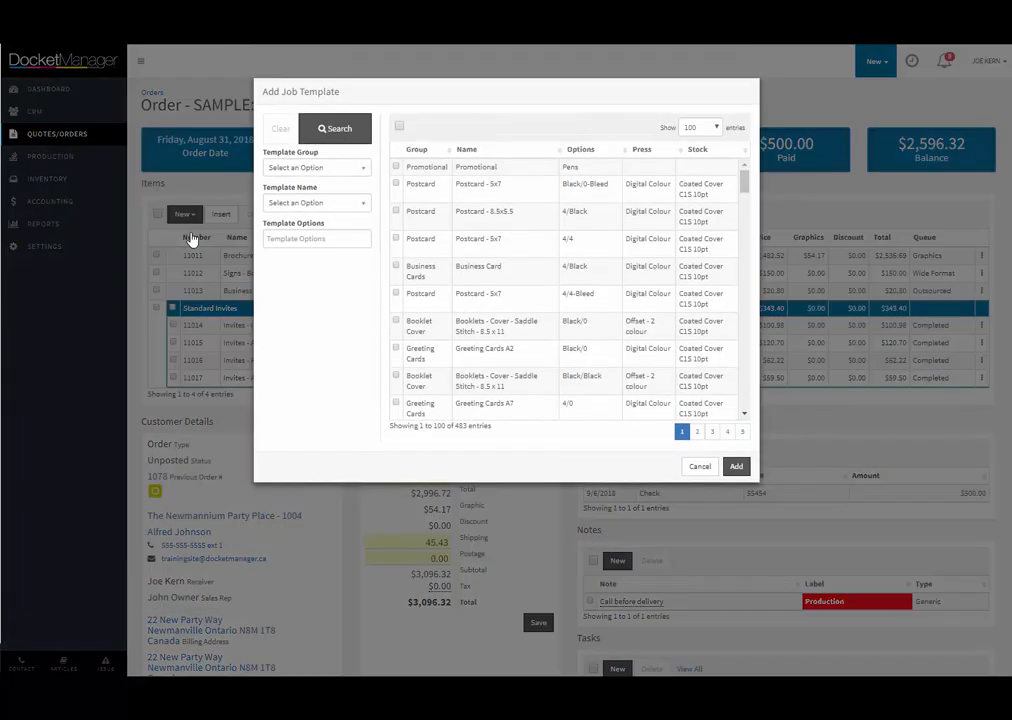
- Look through the job template groups and filter the templates to the Brochures group
left_click(286, 170)
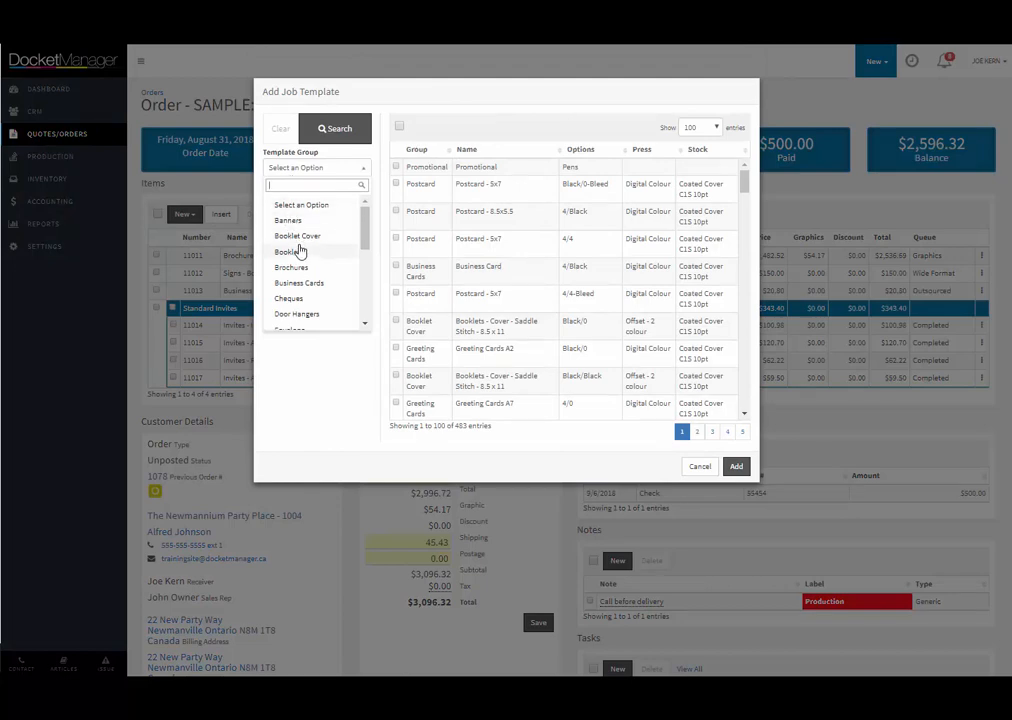
scroll(299, 251, "down", 2)
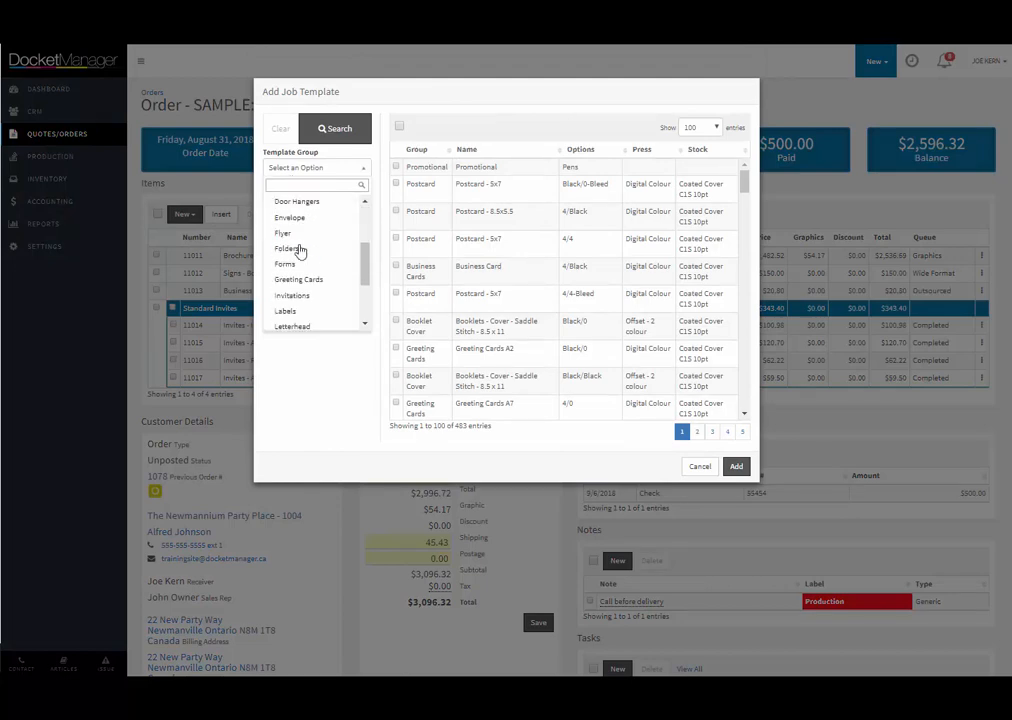
scroll(299, 251, "down", 3)
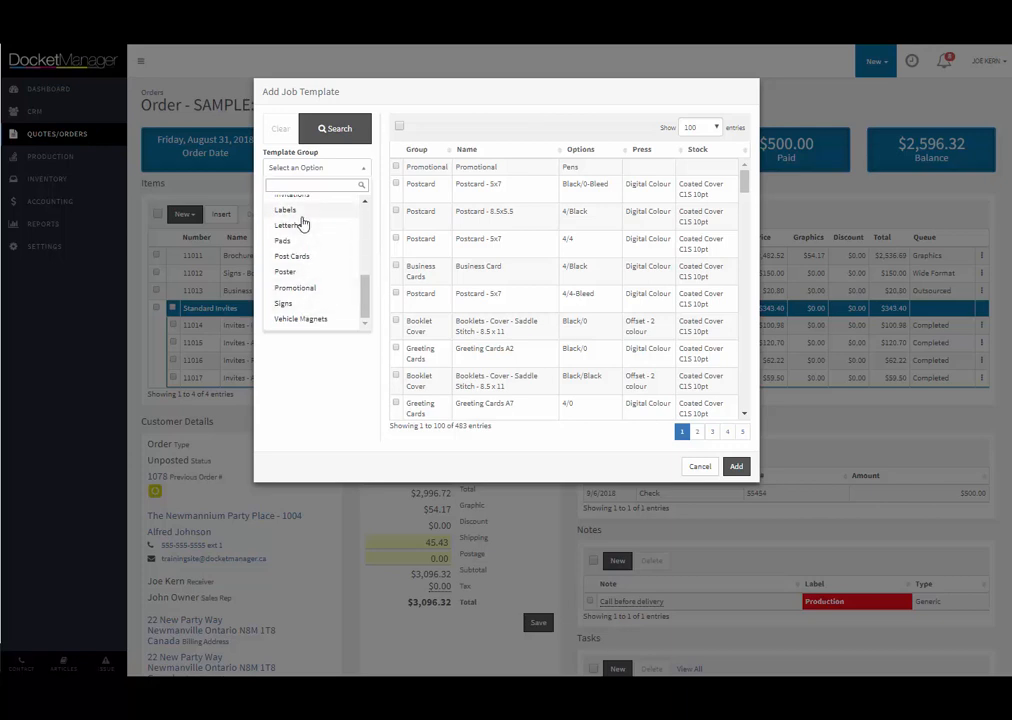
scroll(300, 226, "up", 1)
scroll(297, 227, "up", 2)
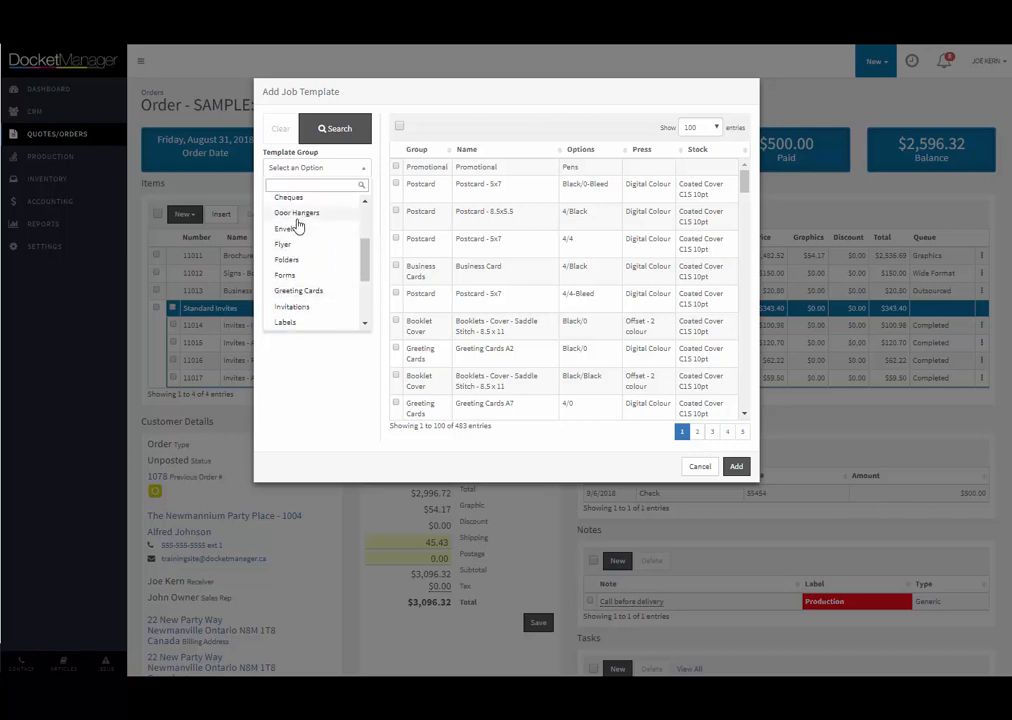
type("bro")
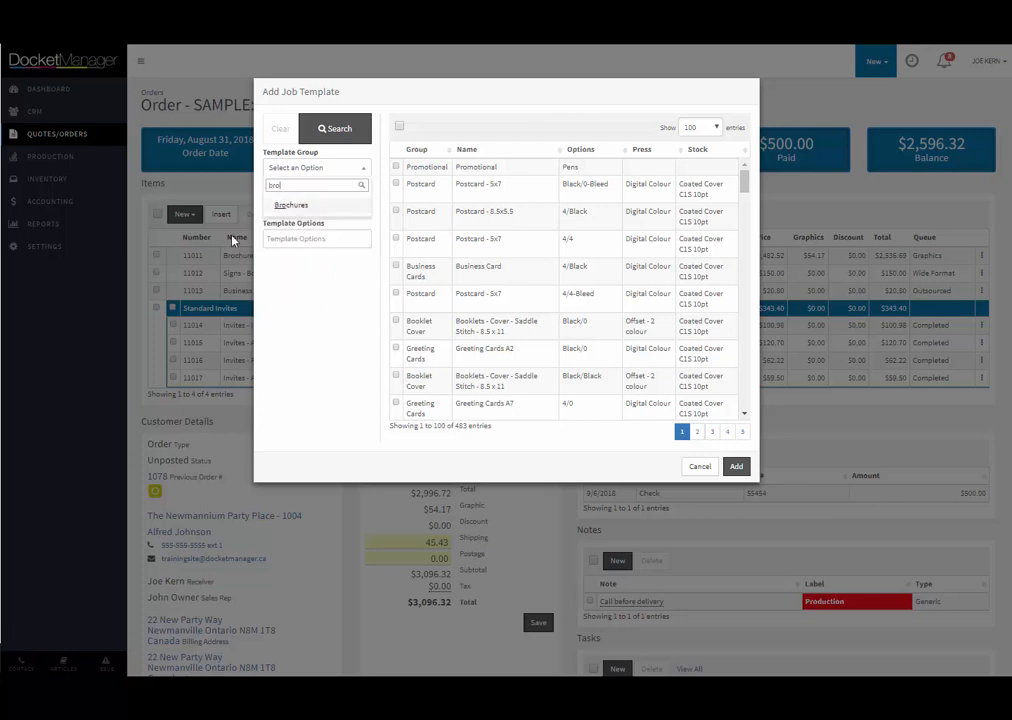
left_click(285, 206)
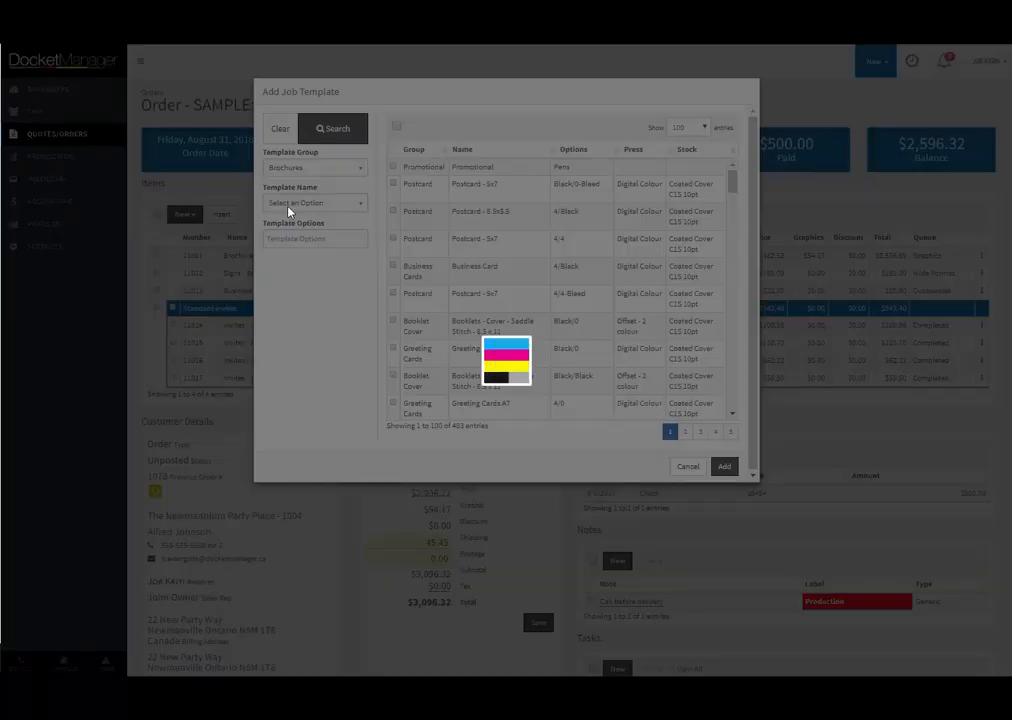
- Filter to the Brochure - 8.5x11 template, select its 4/4 version and cancel adding it to the order
left_click(287, 207)
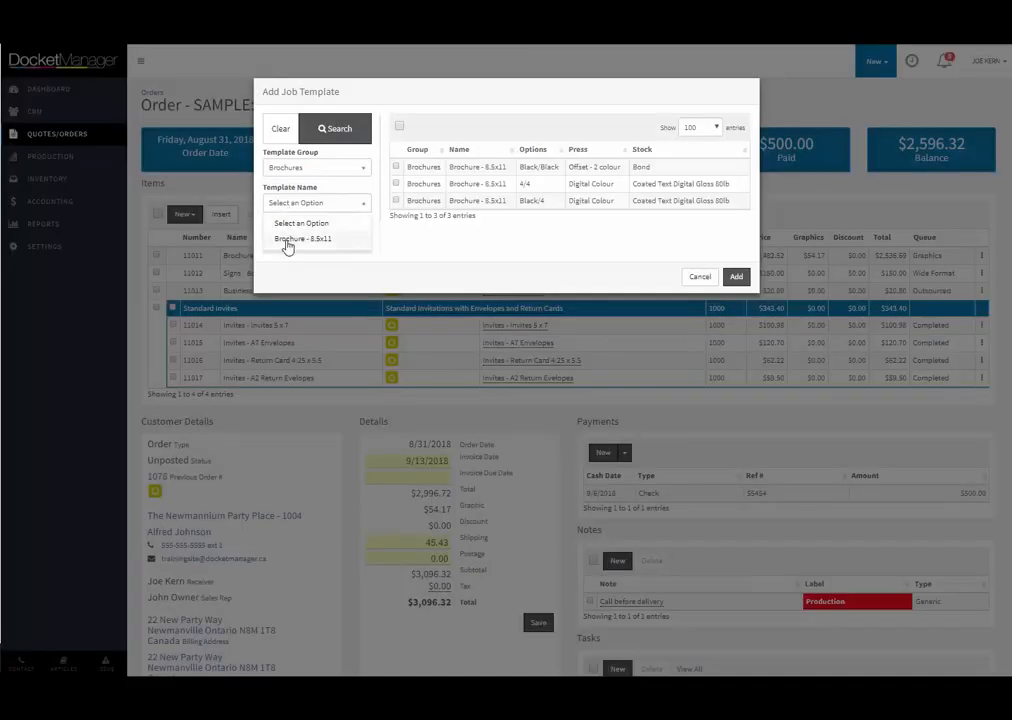
left_click(340, 240)
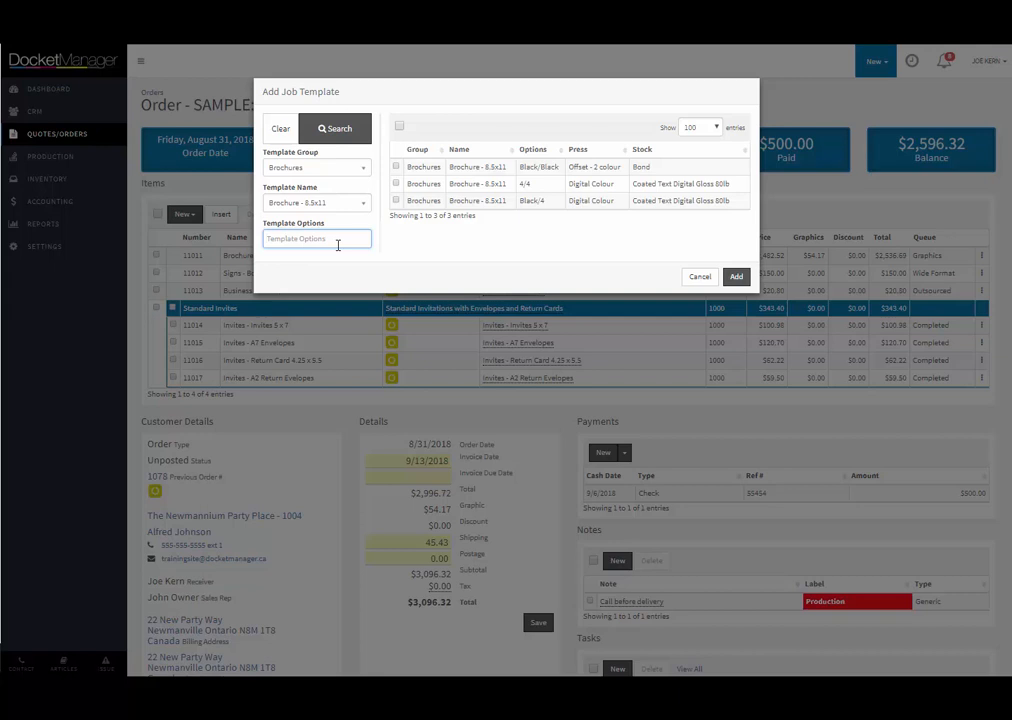
left_click(397, 185)
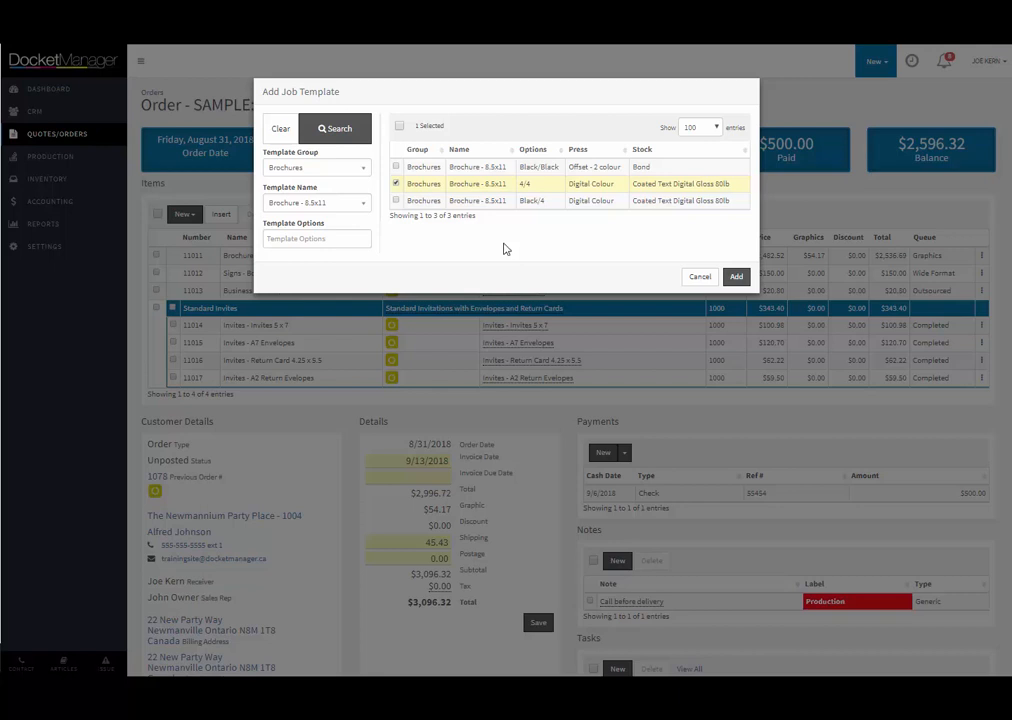
left_click(695, 278)
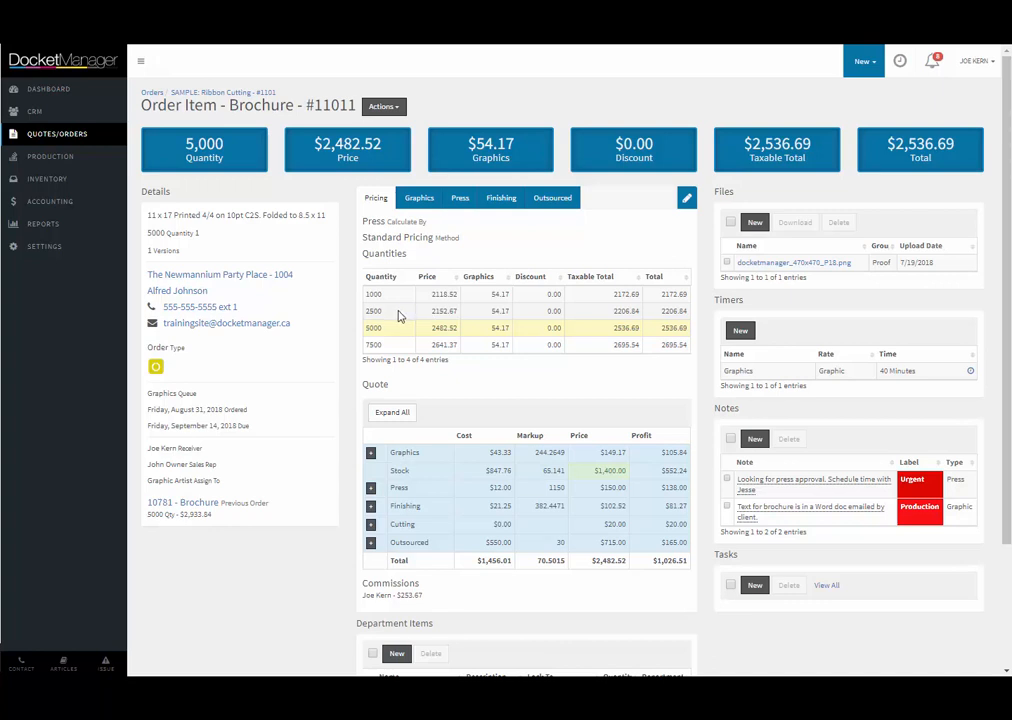
- Open the Brochure item's pricing for editing and add quantities of 10000 and 15000
left_click(688, 203)
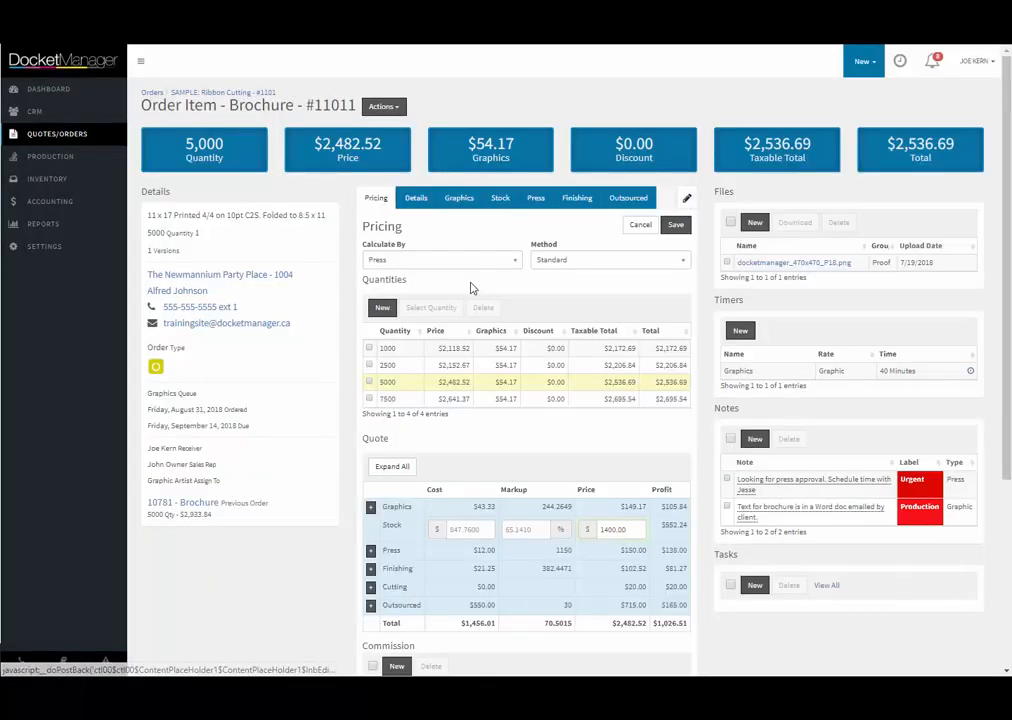
left_click(369, 365)
left_click(384, 309)
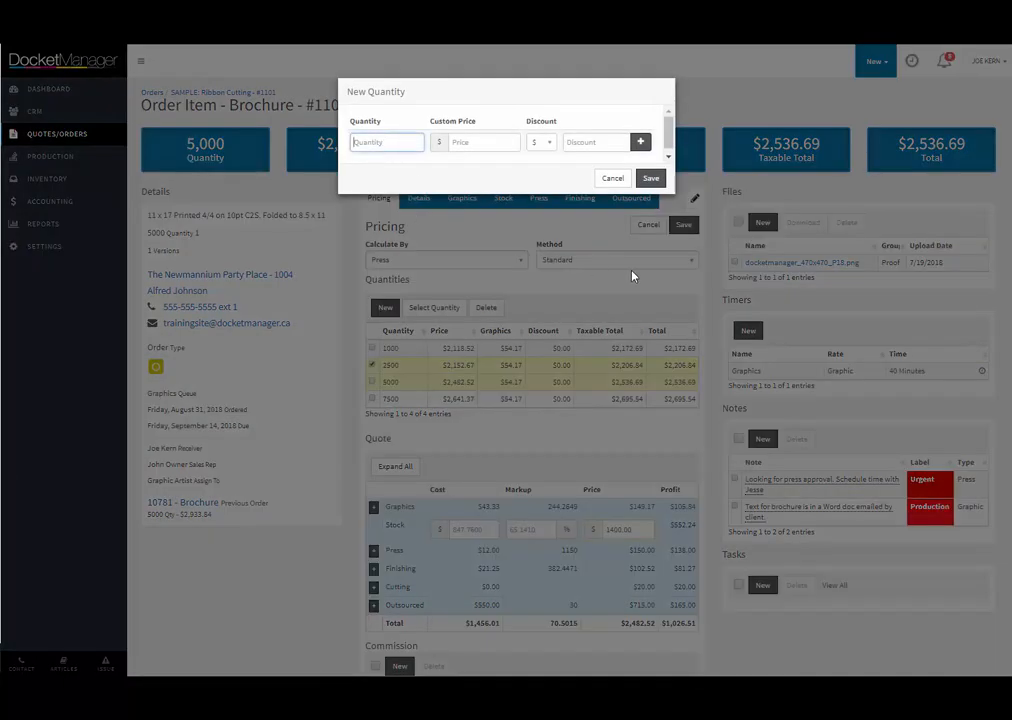
type("10000")
left_click(640, 142)
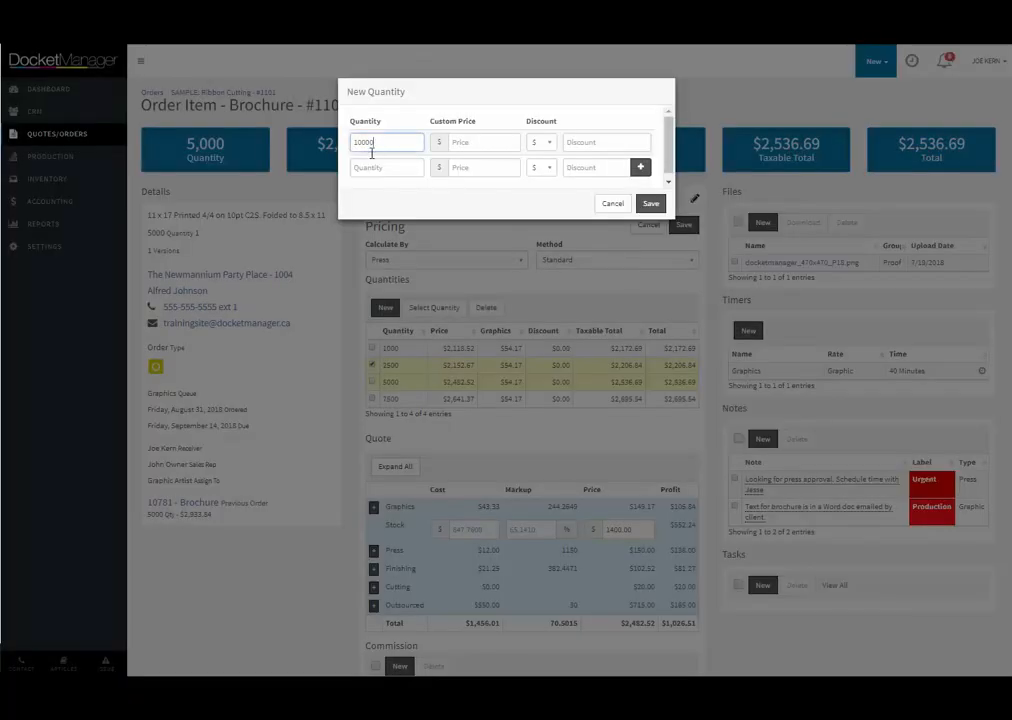
left_click(369, 167)
type("1500")
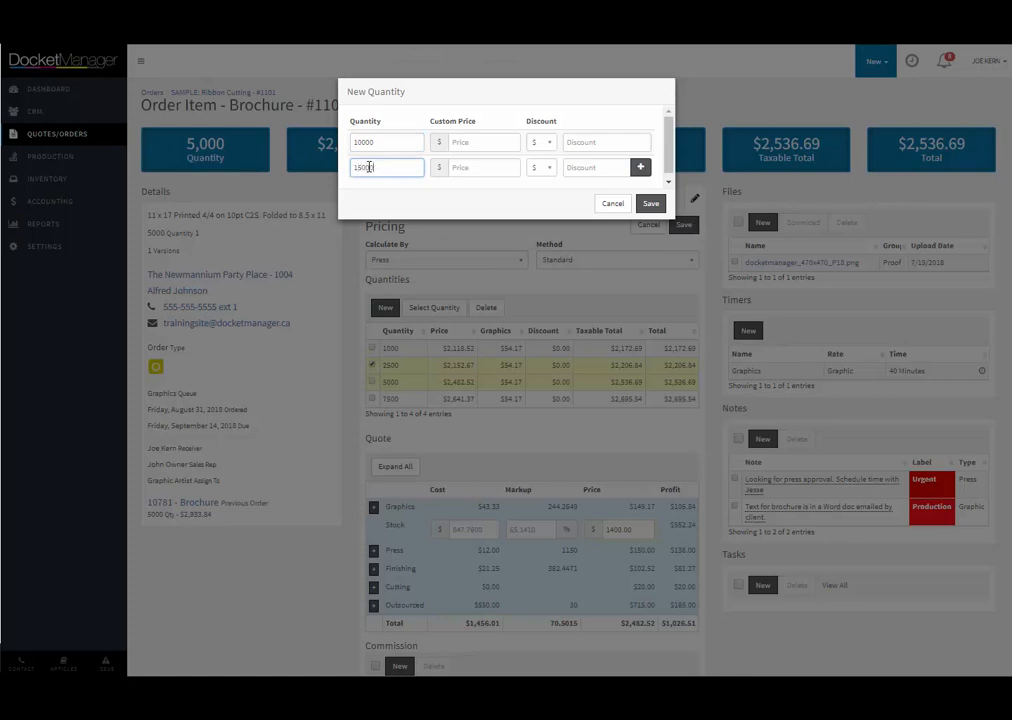
type("0")
left_click(648, 205)
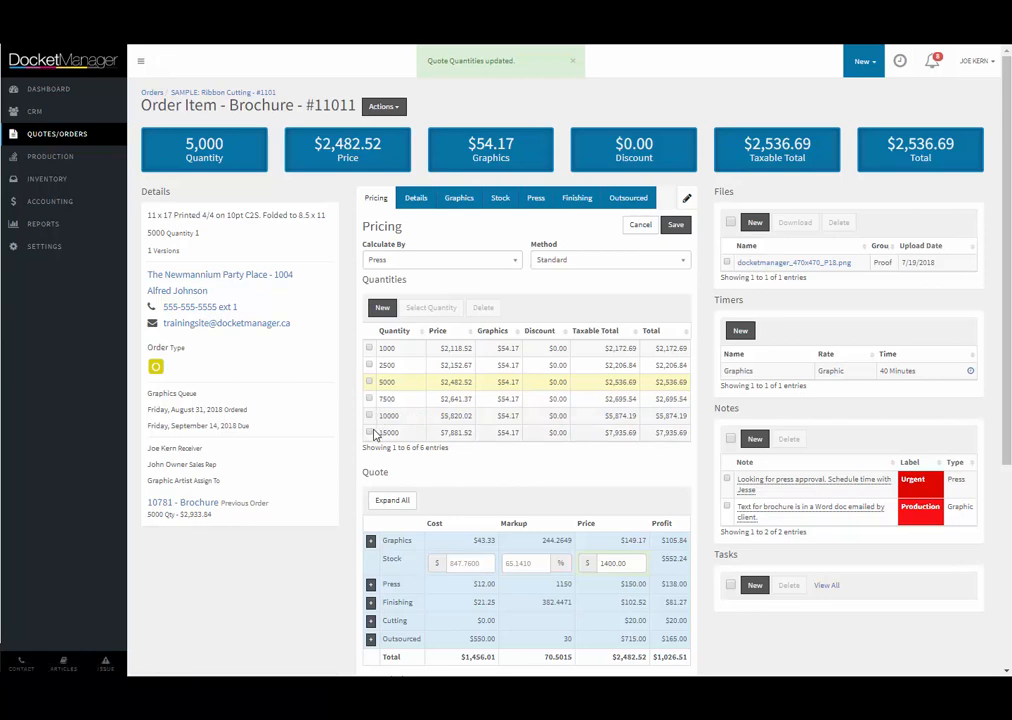
- Expand the Brochure item's full quote breakdown and examine the Stock line's cost, markup, price and profit
scroll(410, 432, "down", 3)
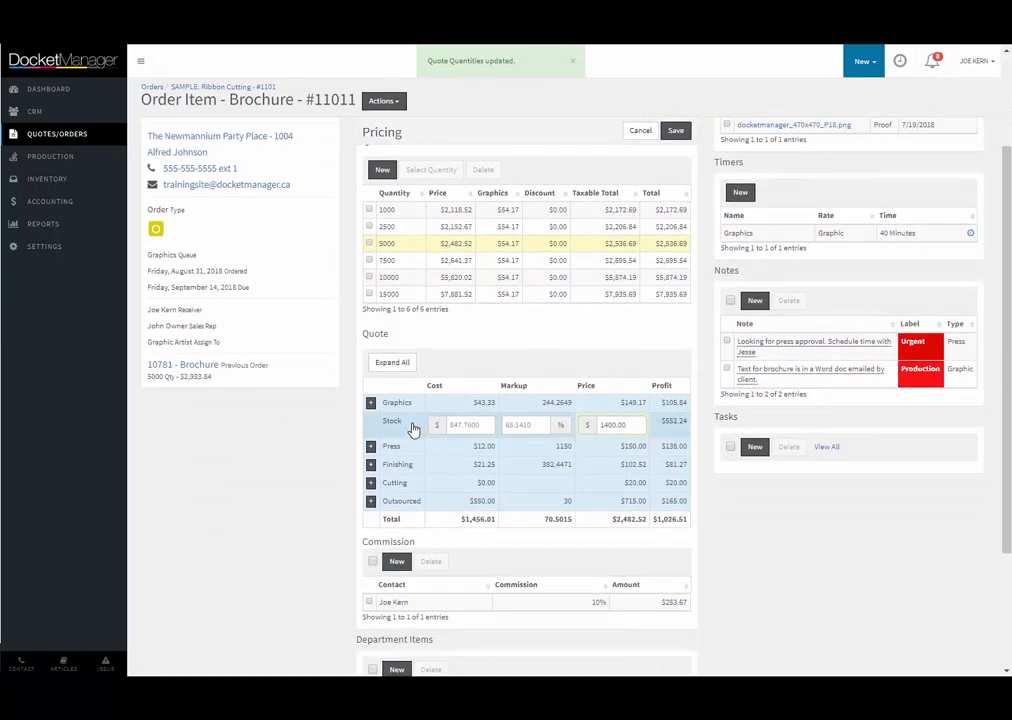
left_click(389, 363)
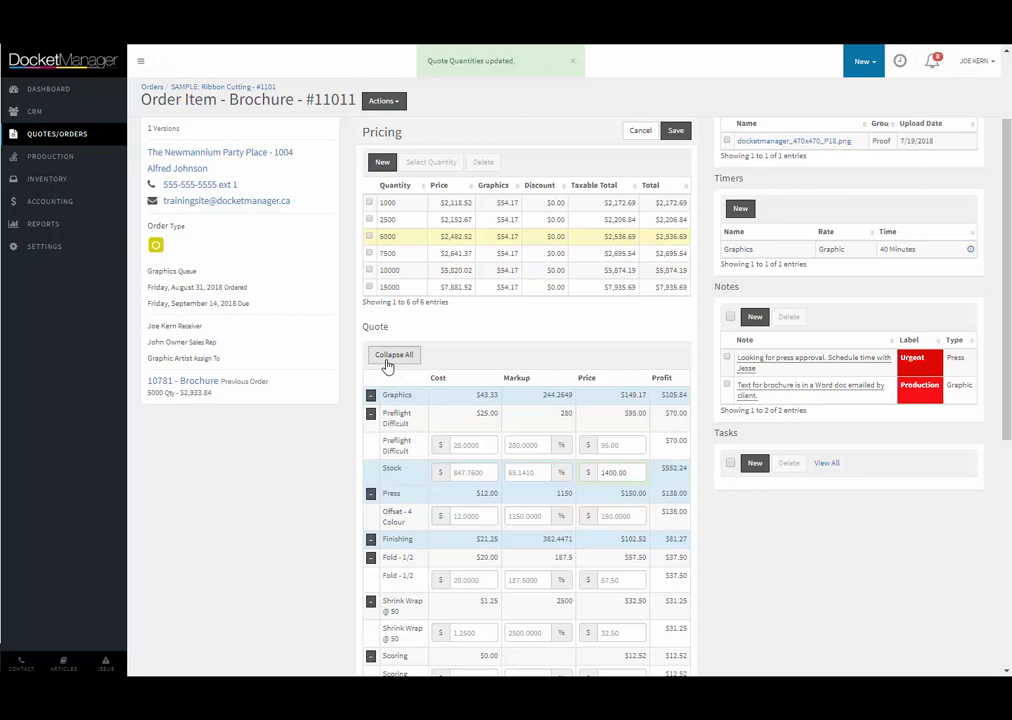
scroll(425, 406, "down", 1)
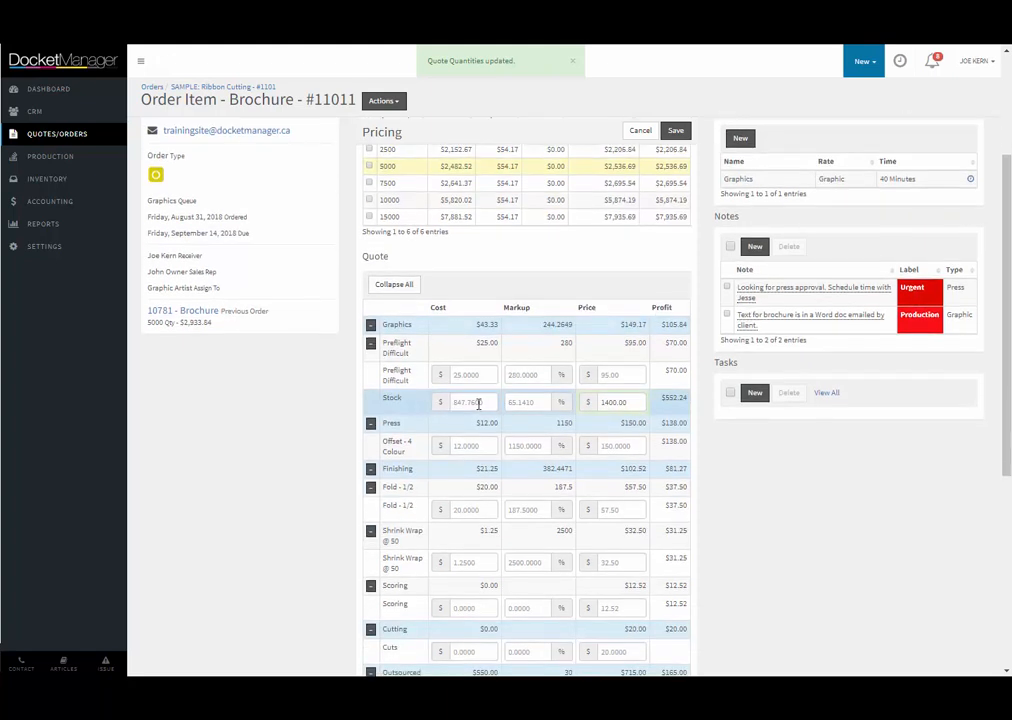
double_click(630, 401)
double_click(675, 397)
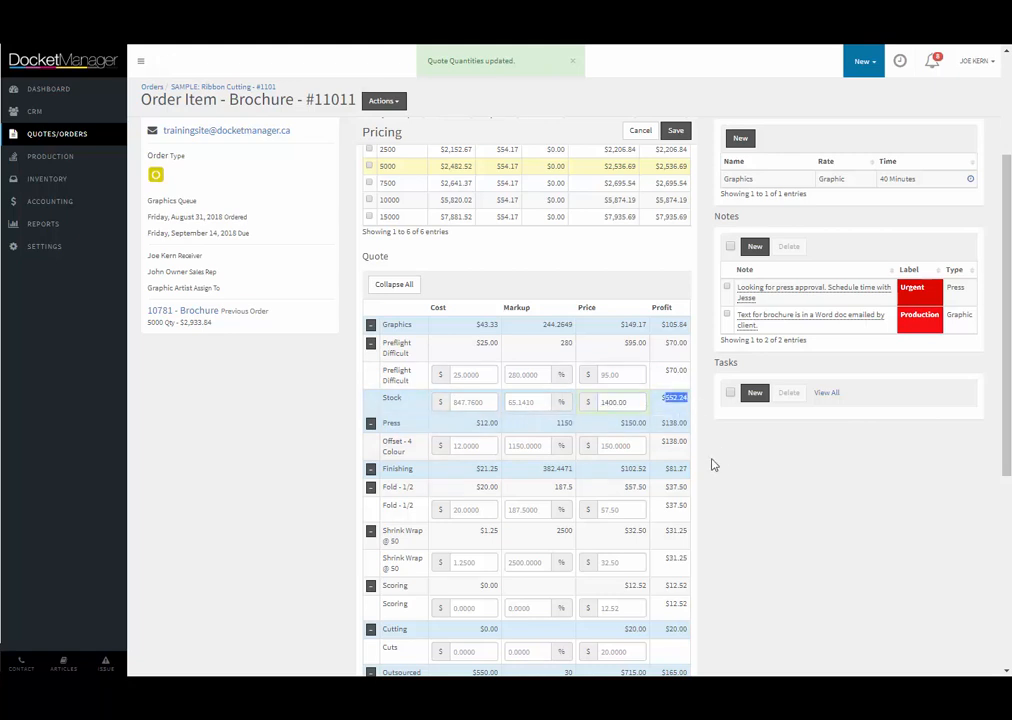
- Set the Stock price in the Brochure item's quote to 1200
double_click(638, 402)
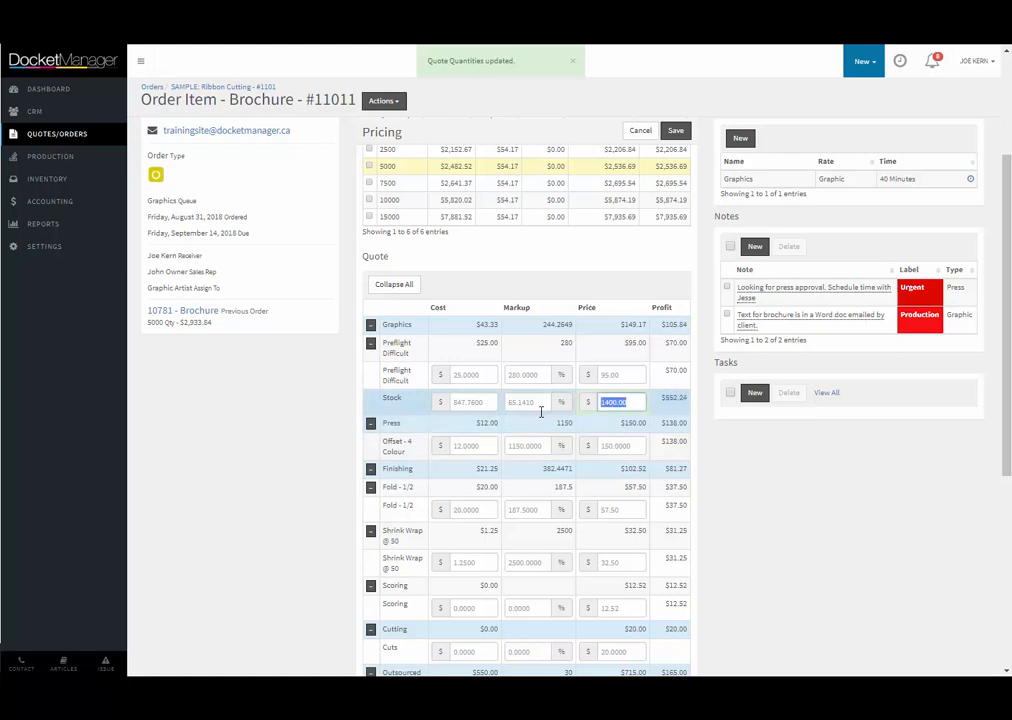
type("1200")
left_click(610, 445)
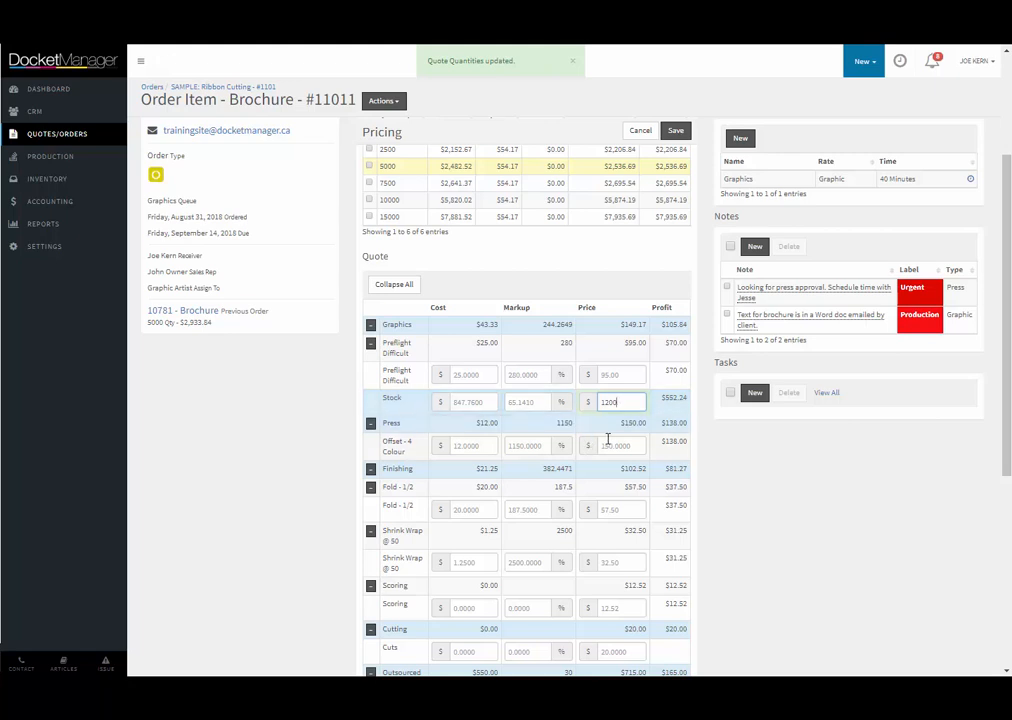
- Clear the custom Stock price in the Brochure item's quote and review the quote total and commission
left_click(512, 447)
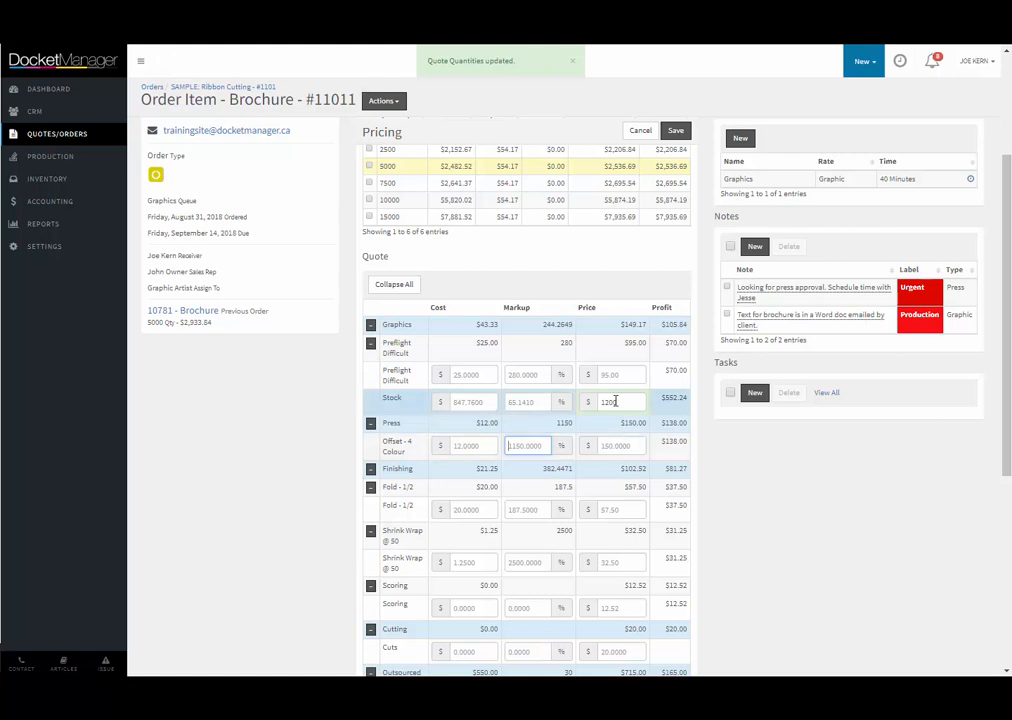
left_click_drag(619, 402, 563, 398)
key("BackSpace")
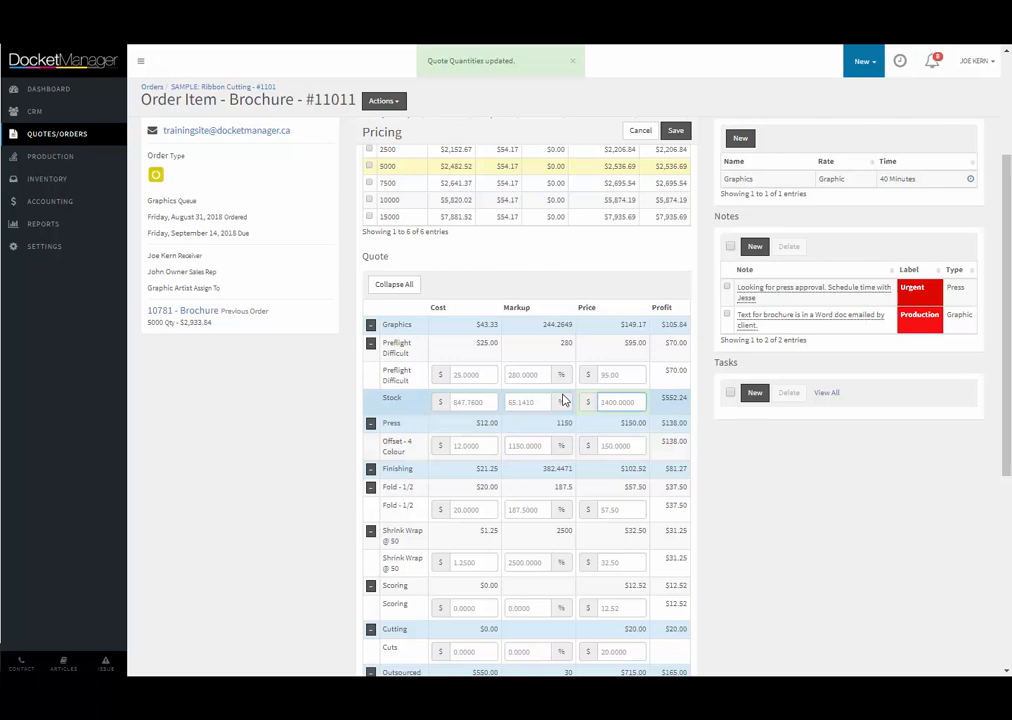
scroll(563, 400, "down", 2)
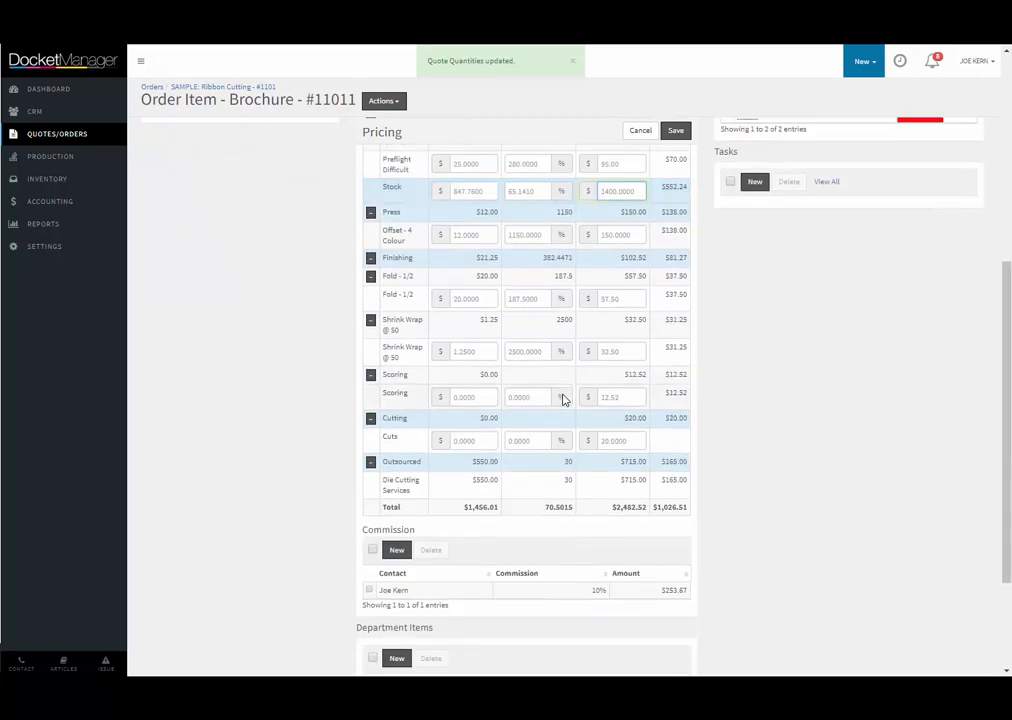
scroll(560, 405, "down", 2)
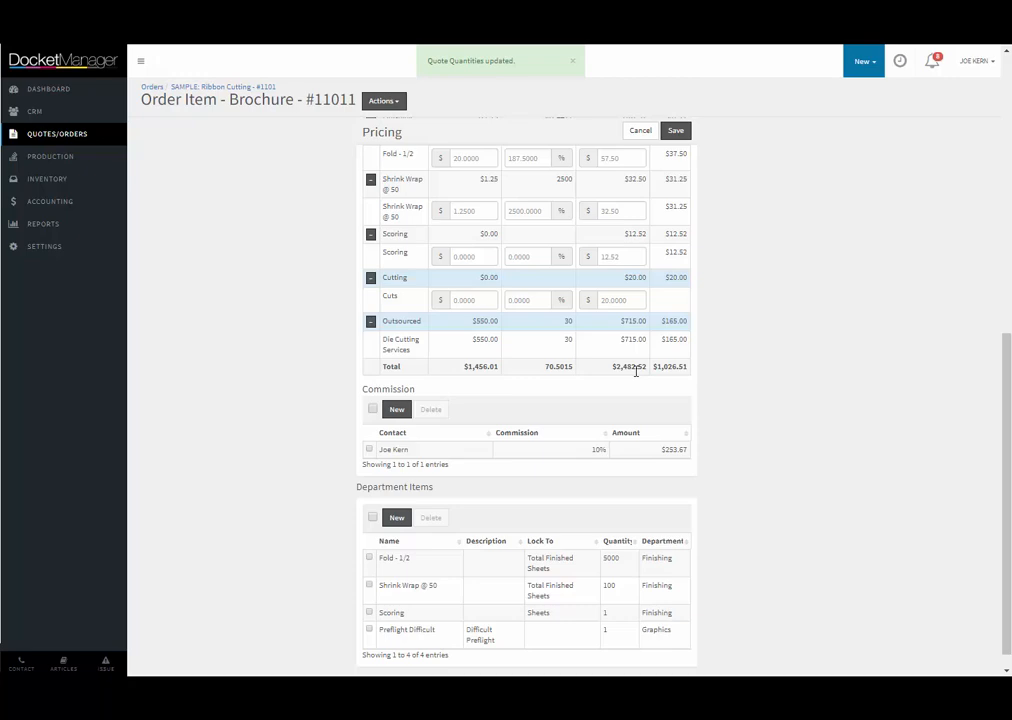
scroll(636, 372, "up", 10)
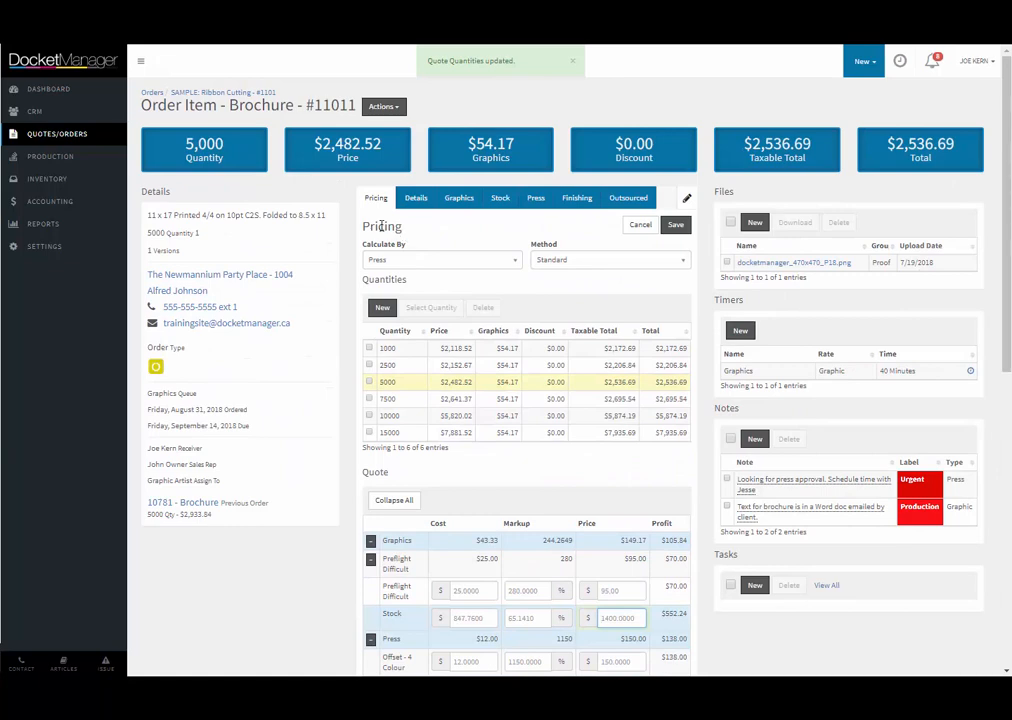
- Open the Brochure item's Graphics details, discarding unsaved pricing changes, and view the available graphic rates
left_click(463, 202)
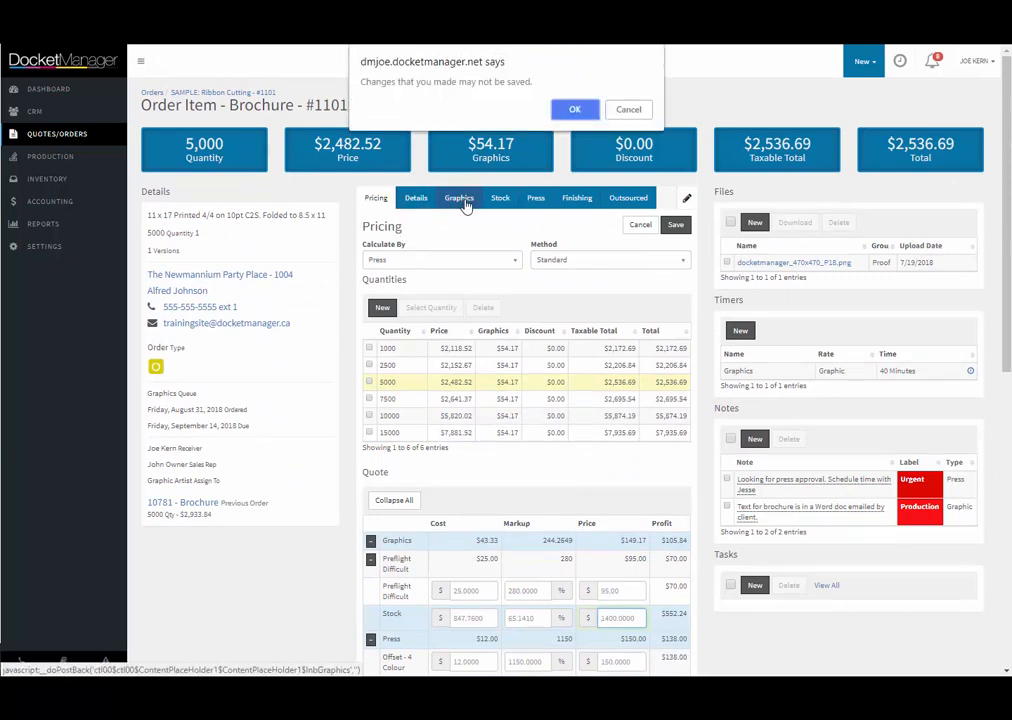
left_click(558, 118)
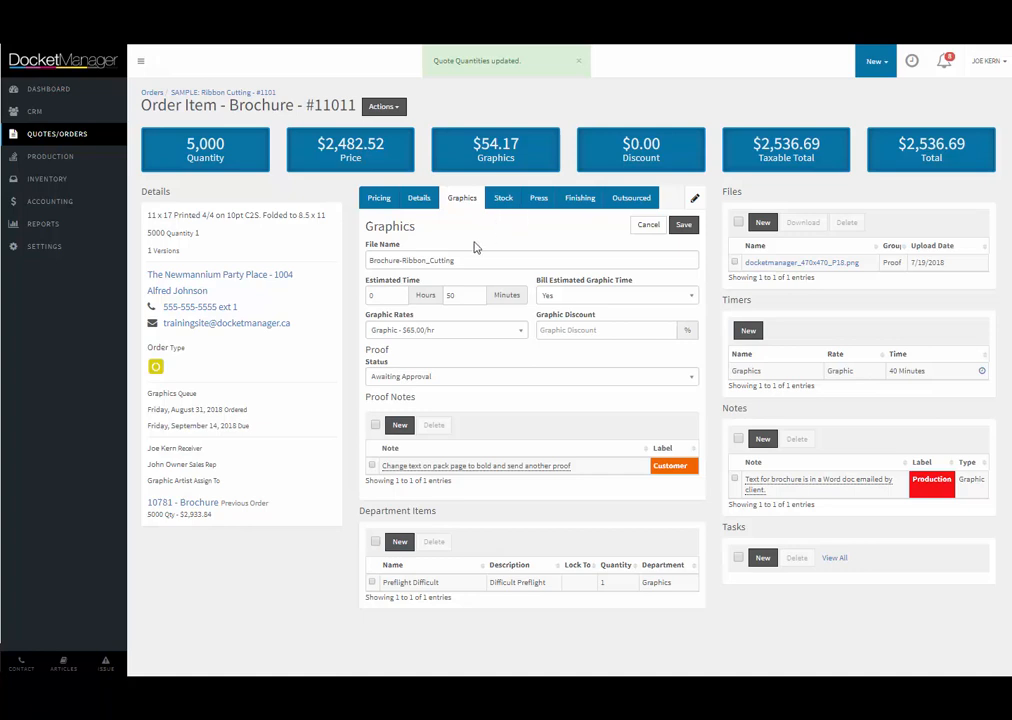
left_click(463, 332)
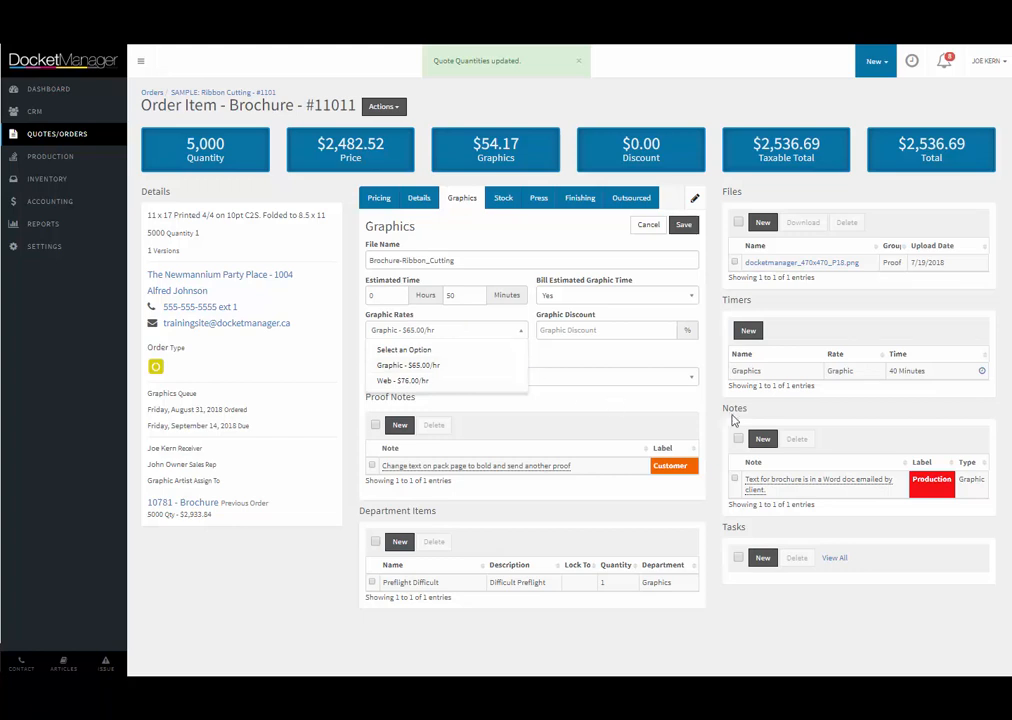
left_click(595, 359)
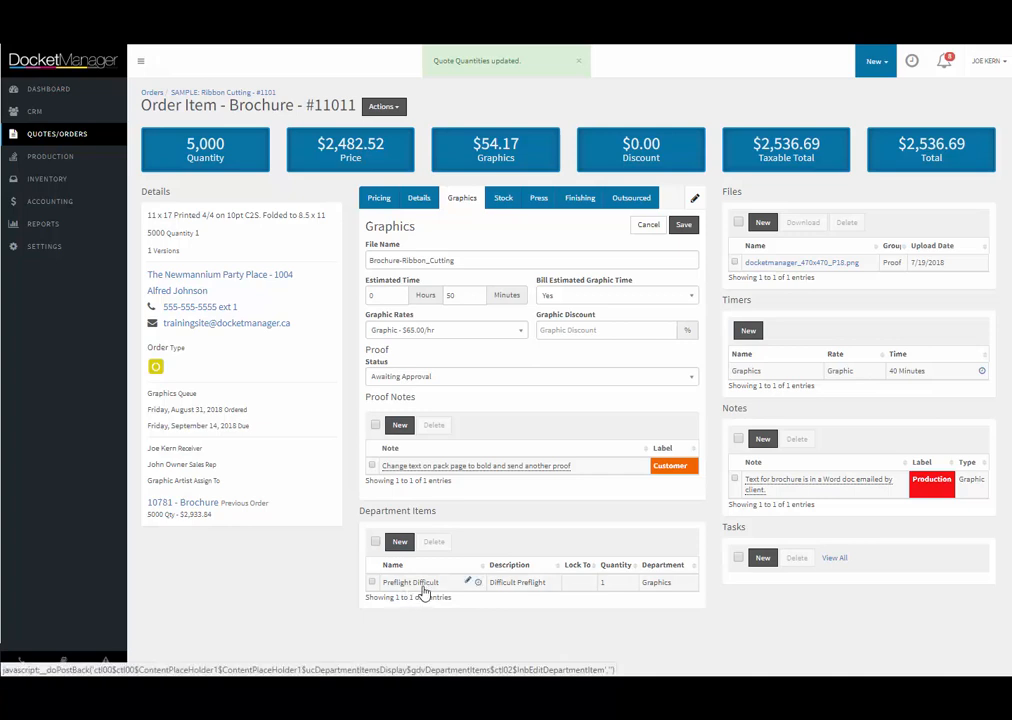
- Filter the department items to the Graphics group, select Preflight Standard and cancel adding it to the Brochure item
left_click(399, 542)
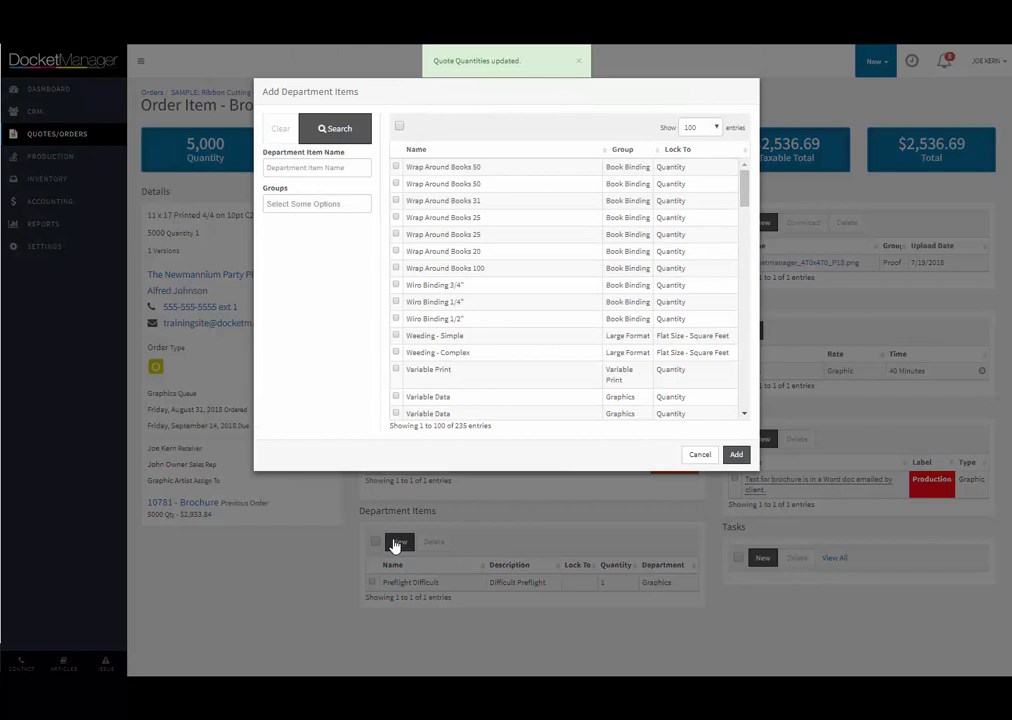
left_click(302, 170)
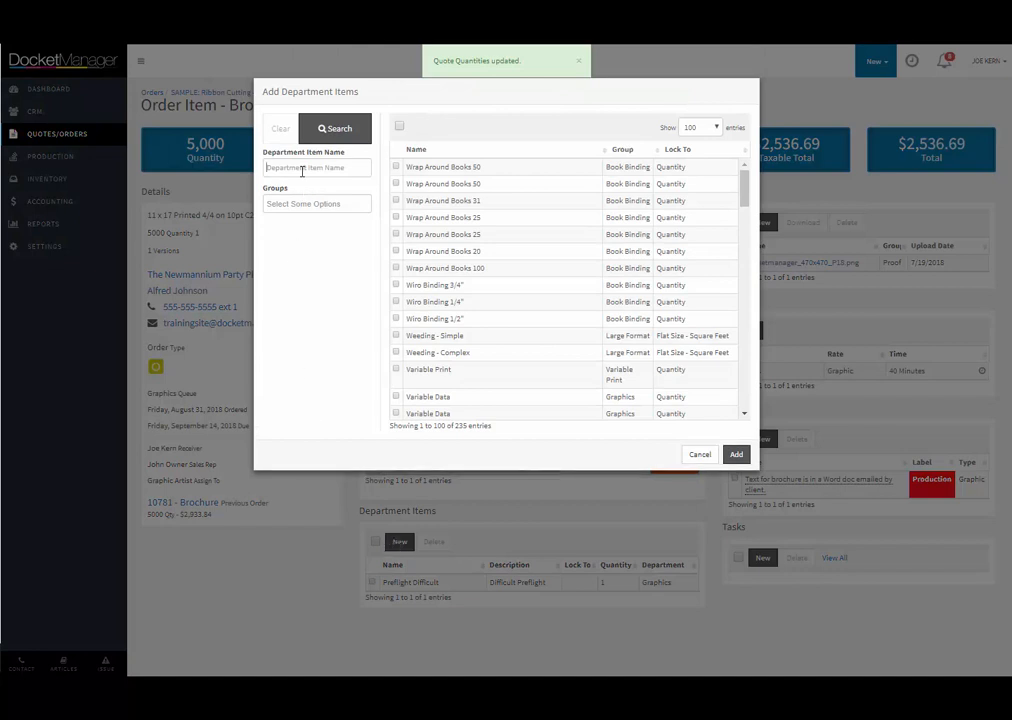
left_click(295, 202)
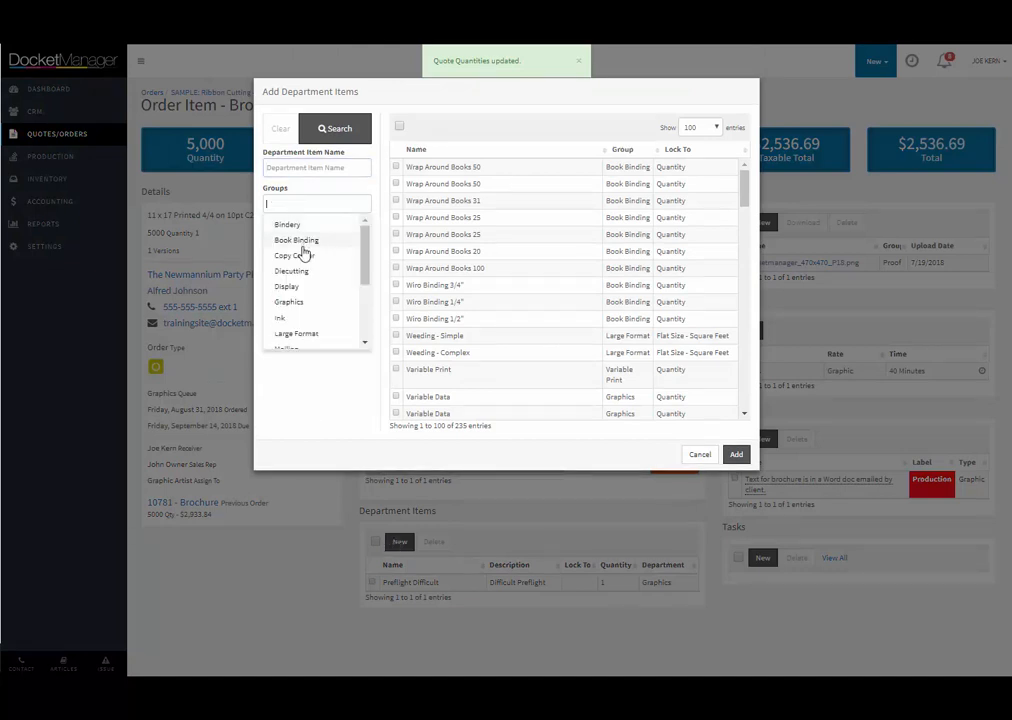
scroll(303, 255, "down", 1)
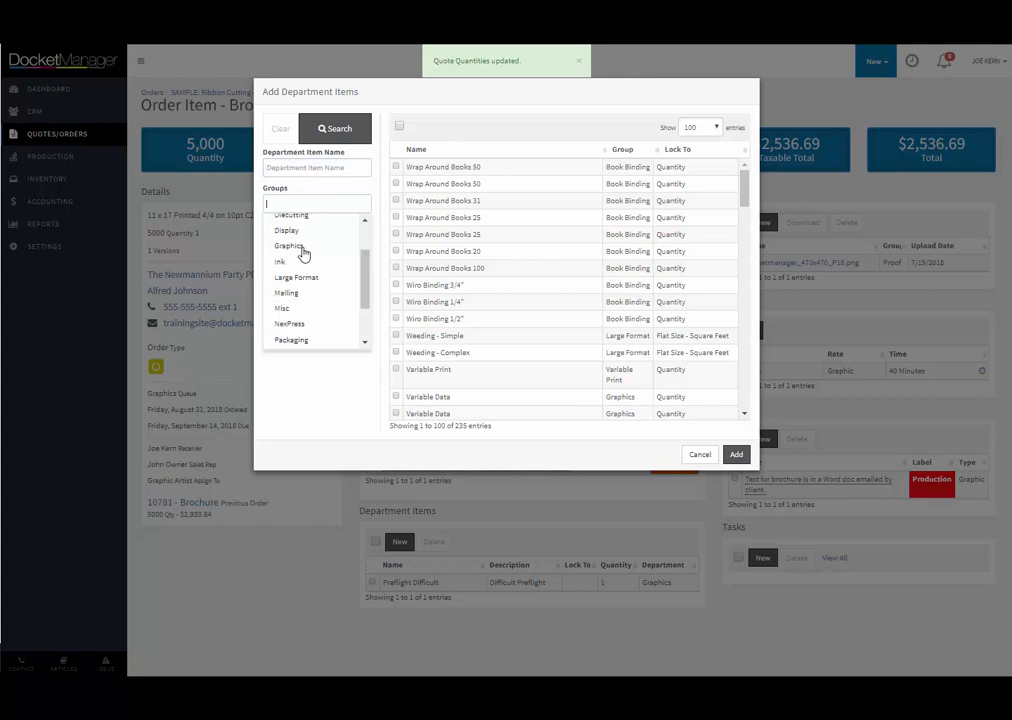
left_click(303, 253)
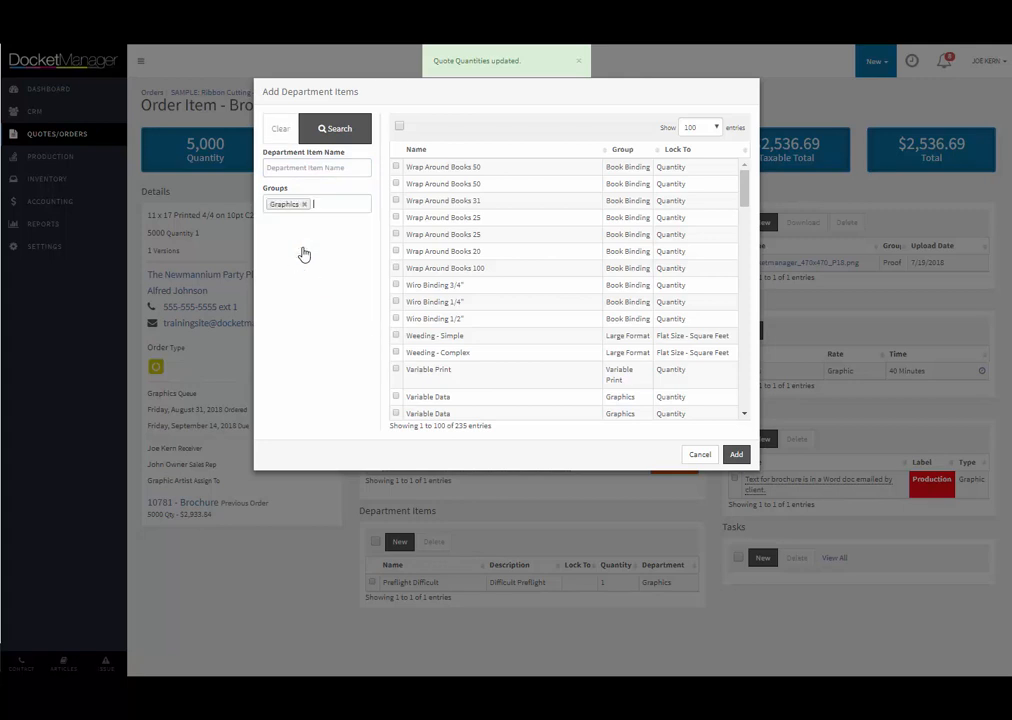
left_click(343, 138)
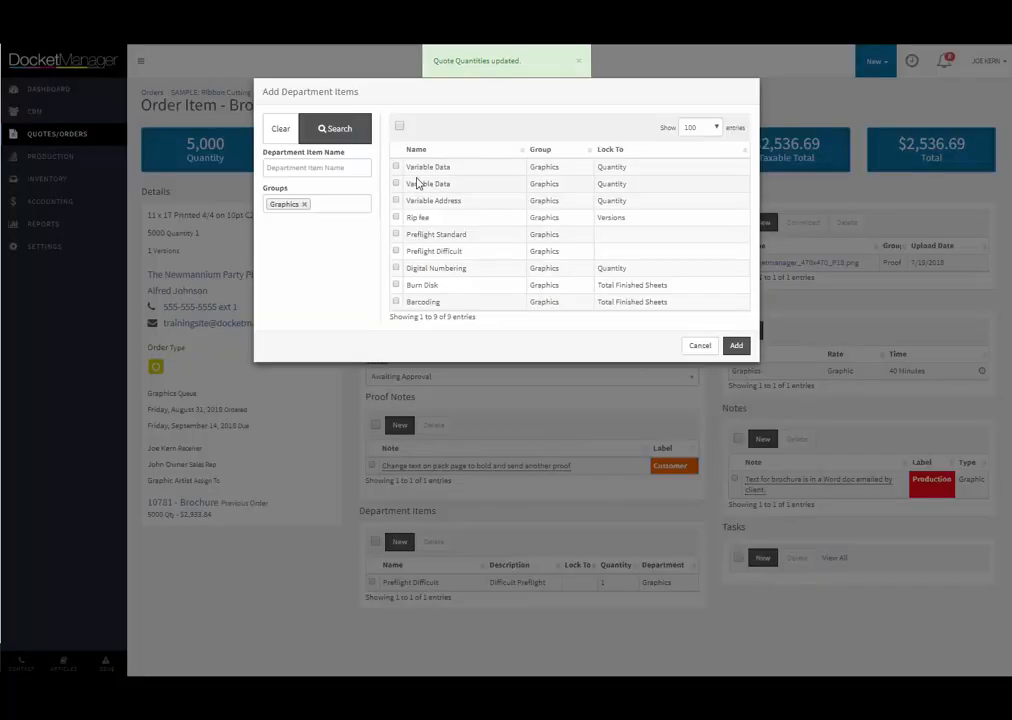
left_click(396, 235)
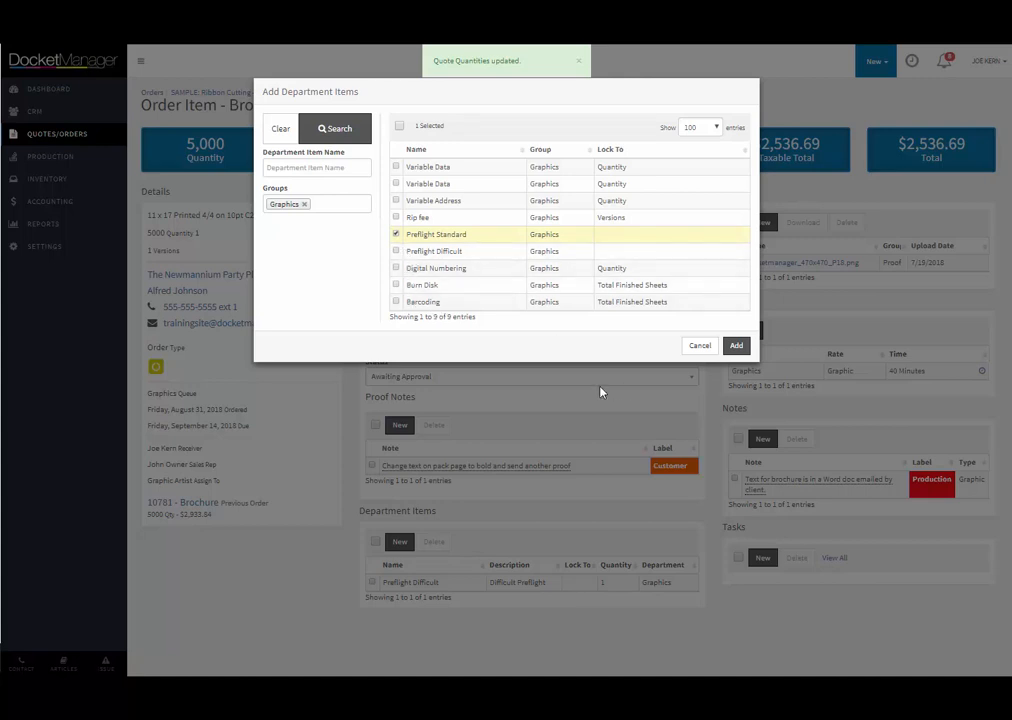
left_click(688, 350)
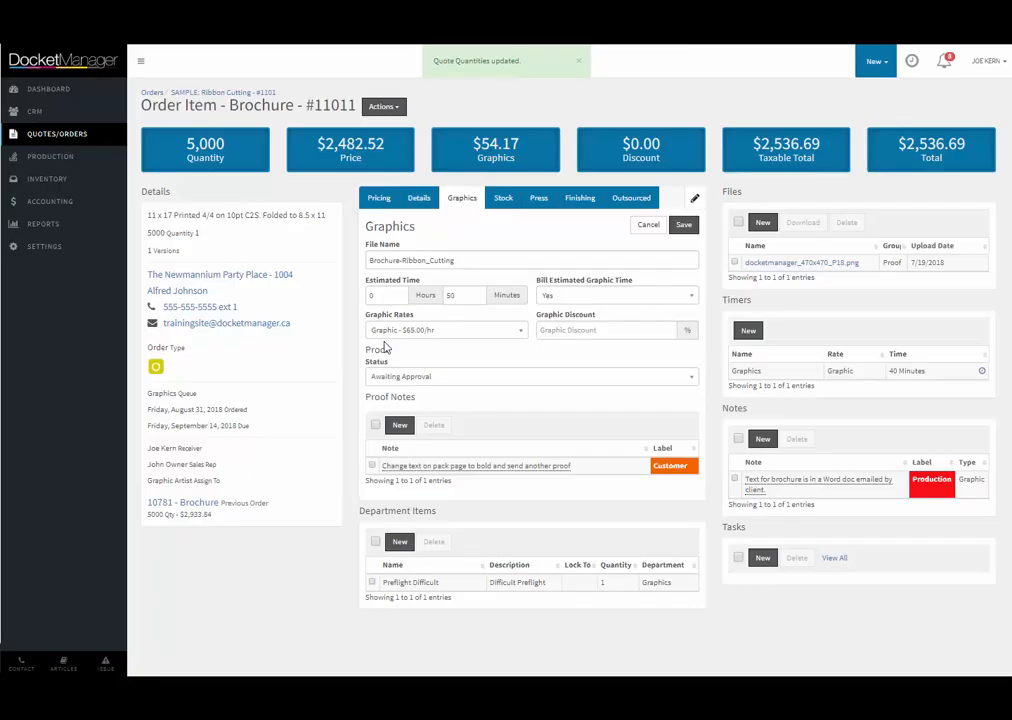
- In the Brochure item's Stock details, select the Carolina C1S Cover stock coded CAR941S268 as a replacement and cancel the change
left_click(502, 199)
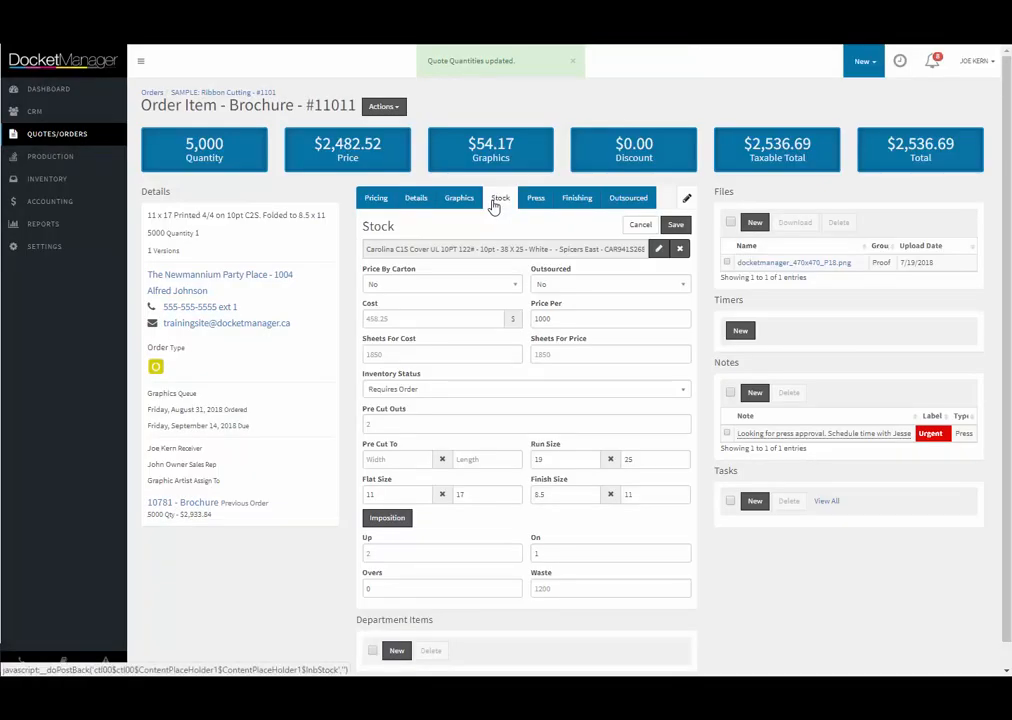
left_click(658, 251)
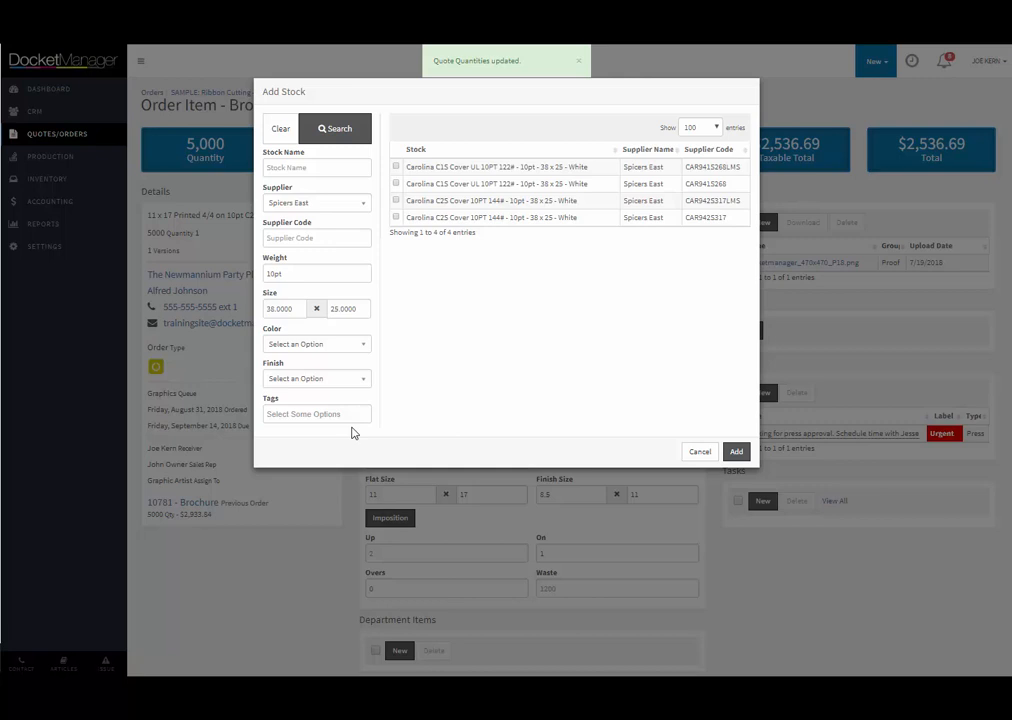
left_click(396, 183)
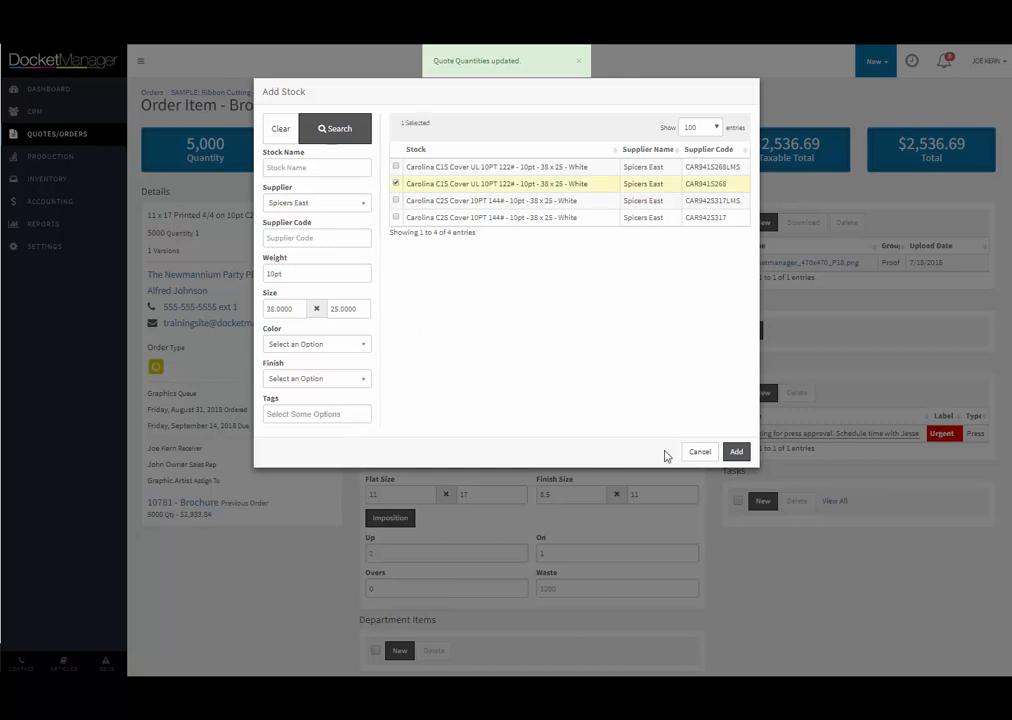
left_click(701, 452)
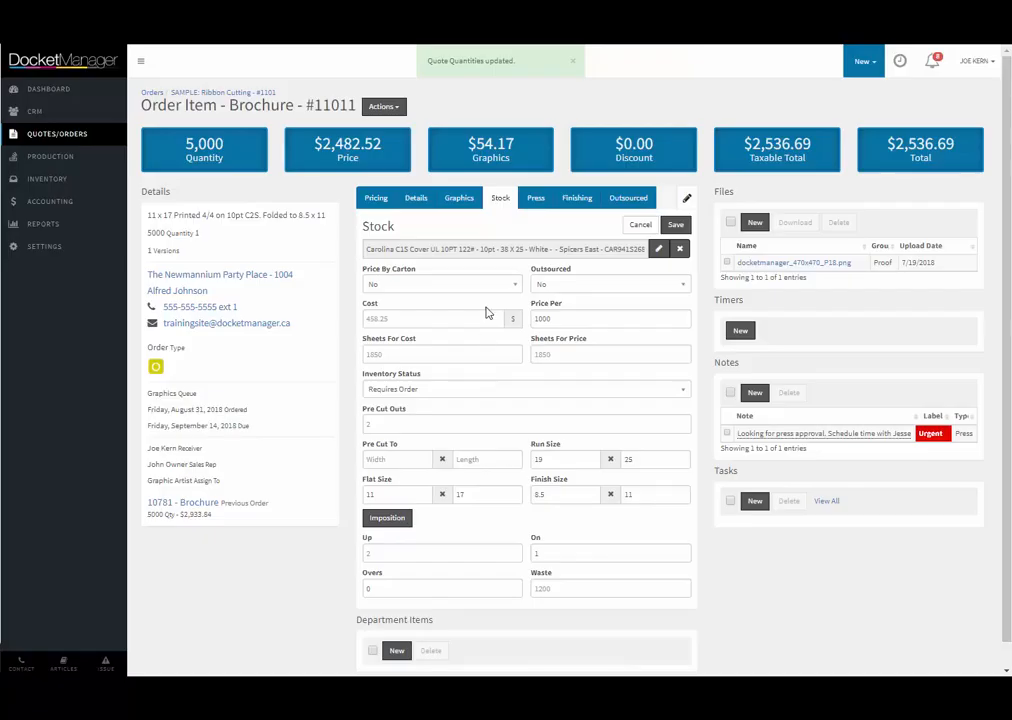
- Set the Brochure stock's inventory status to Allocated and check its on-hand and available inventory
mouse_move(475, 252)
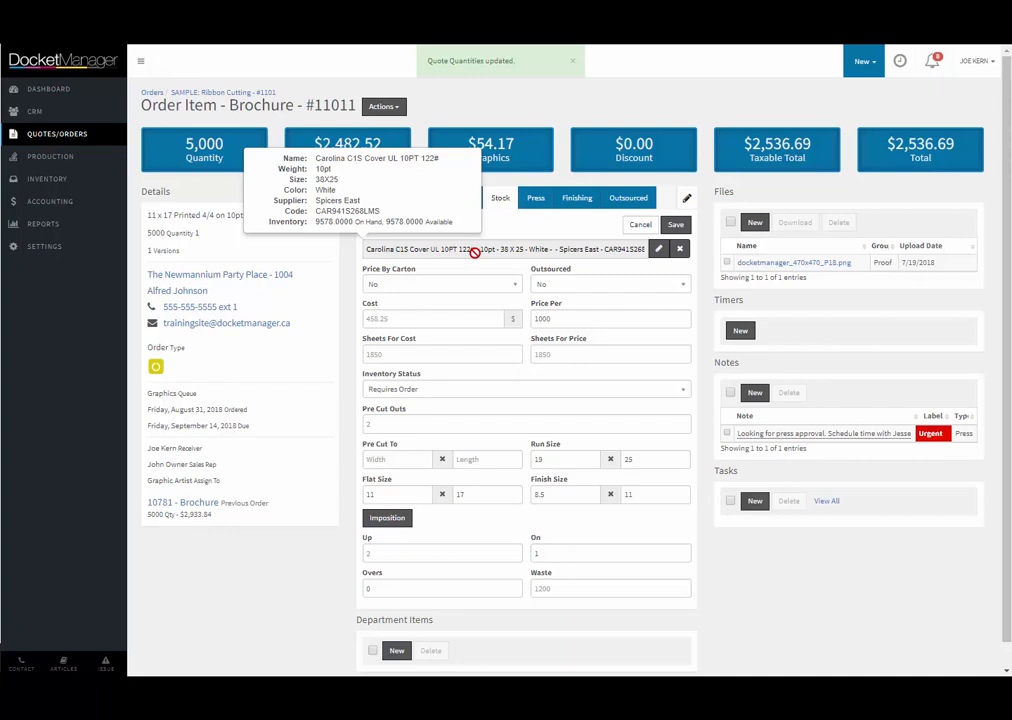
left_click(420, 395)
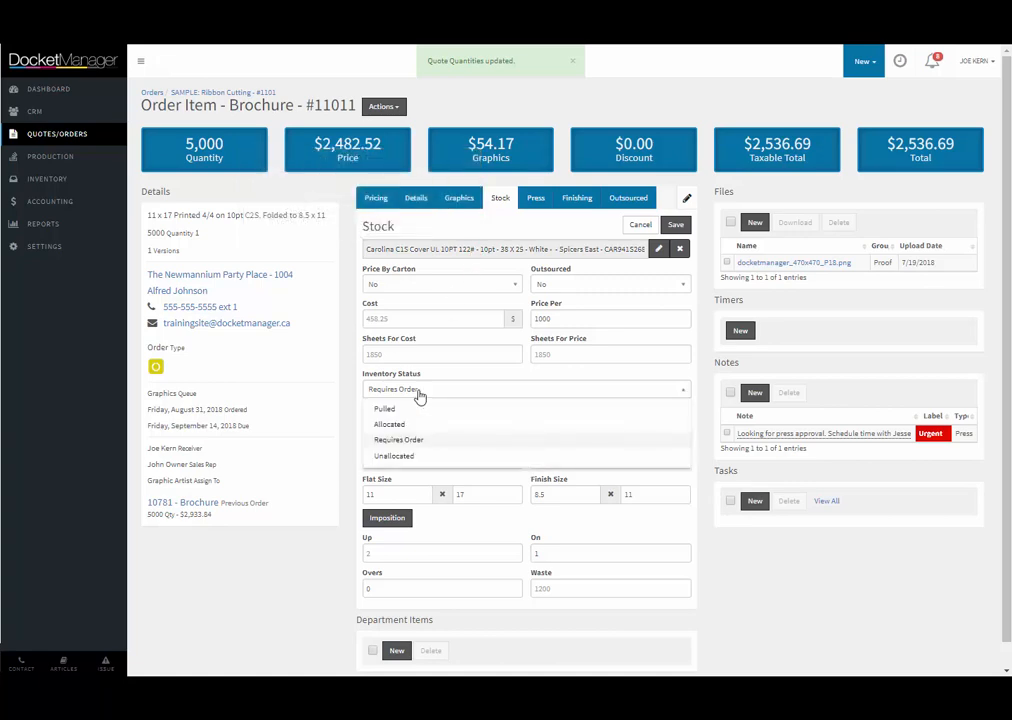
left_click(382, 425)
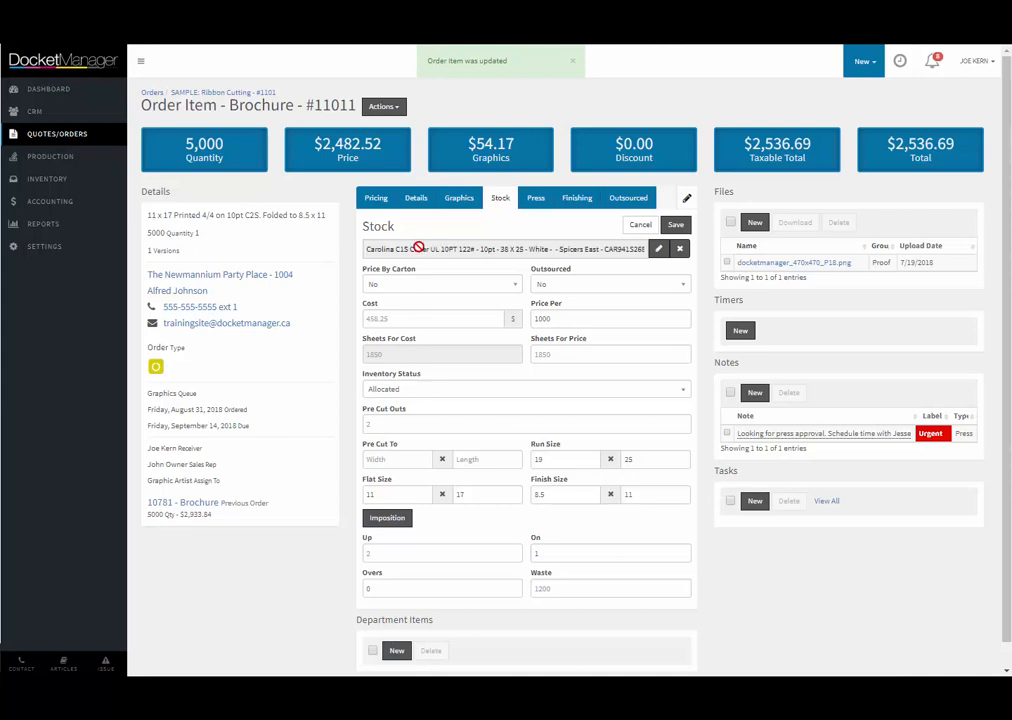
mouse_move(418, 247)
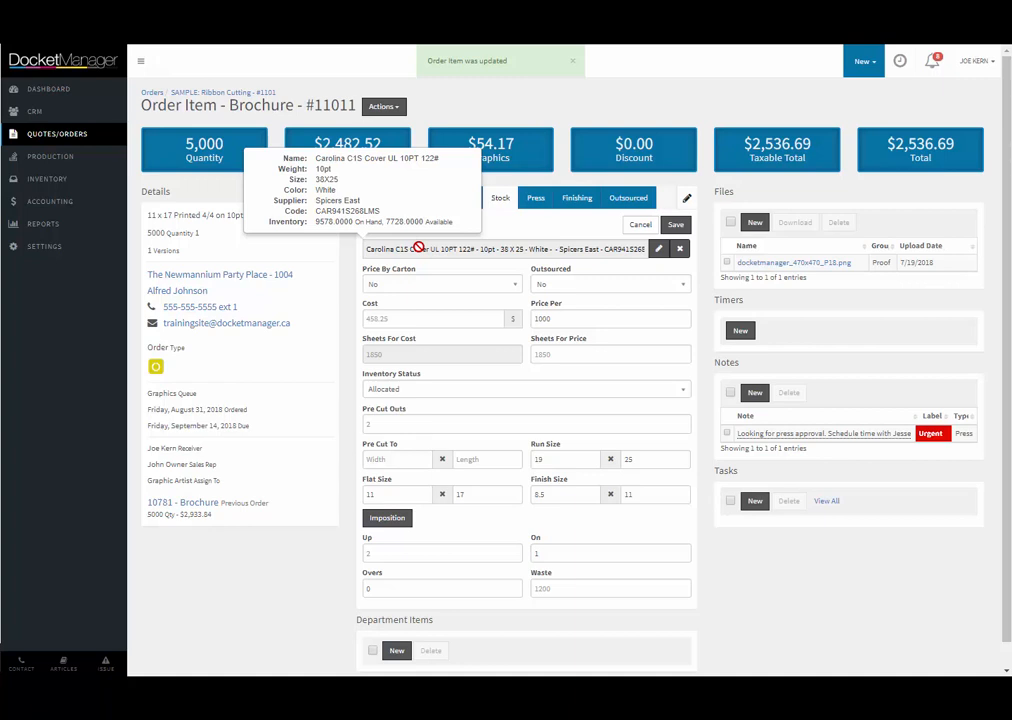
- Return the Brochure stock's inventory status to Requires Order
left_click(382, 389)
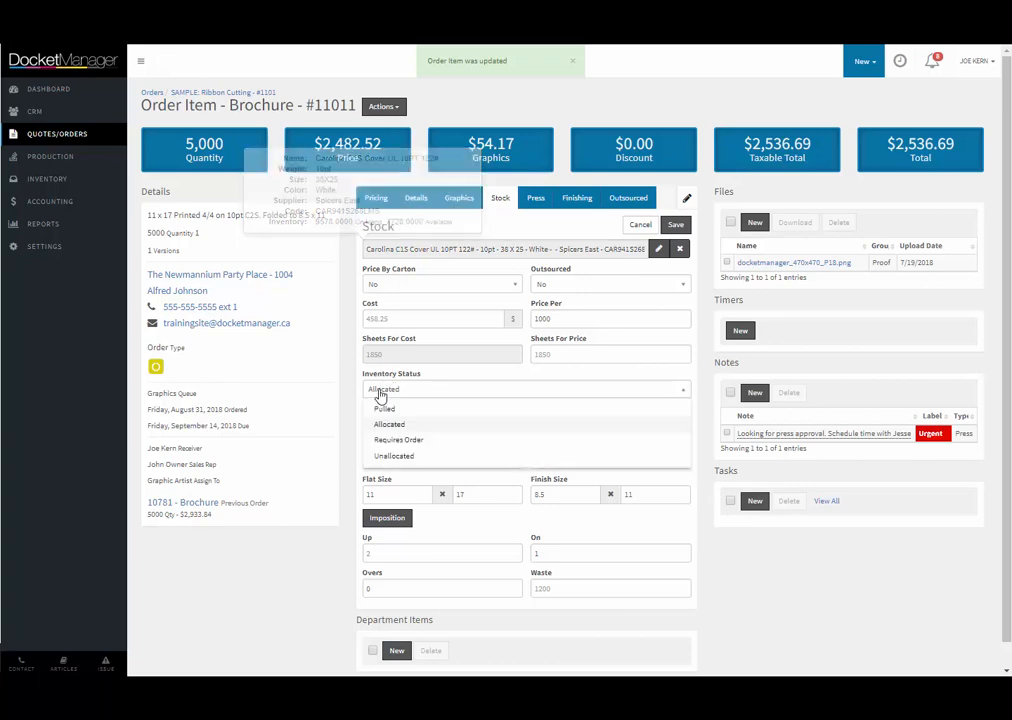
left_click(387, 441)
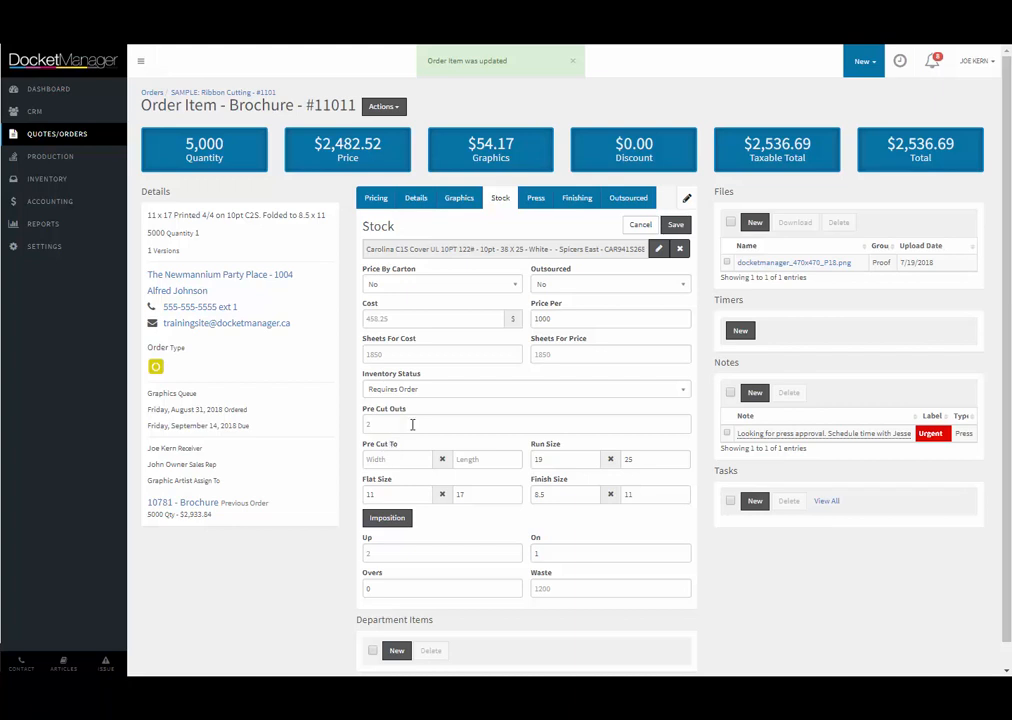
- Open the Brochure stock's imposition settings and set Match Grain to Yes
scroll(538, 456, "down", 1)
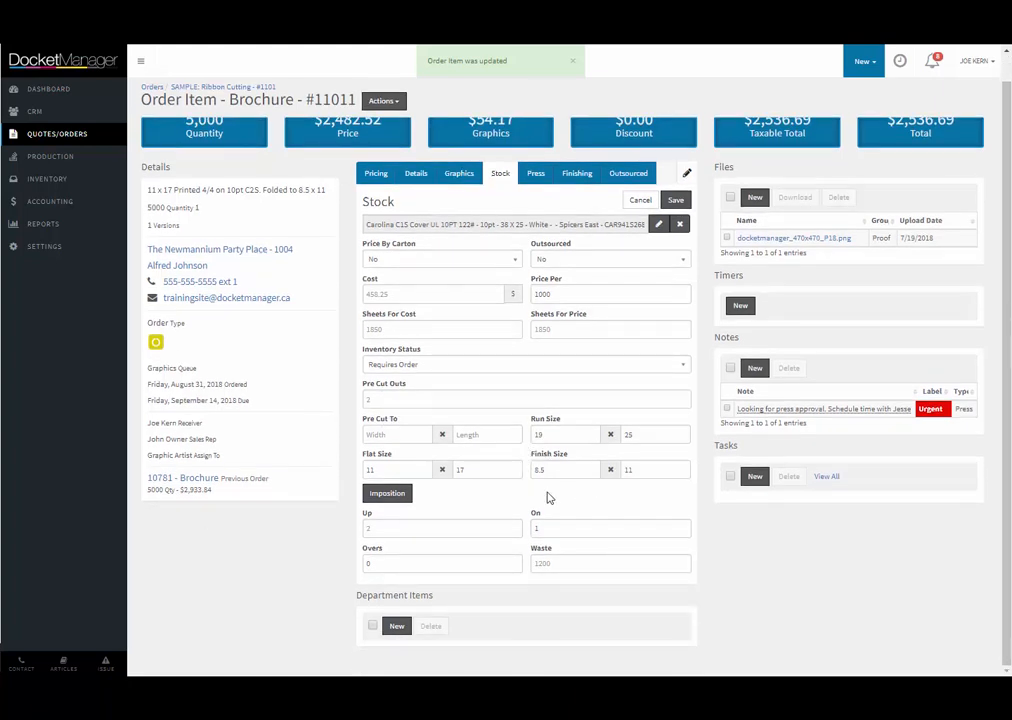
left_click(379, 494)
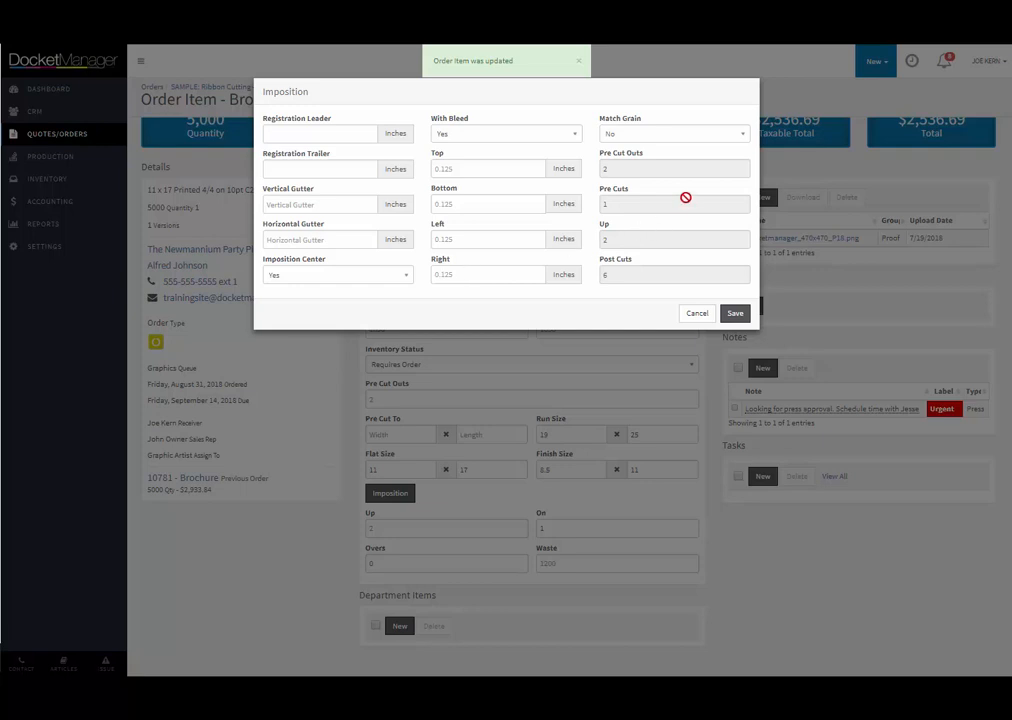
left_click(648, 136)
left_click(645, 155)
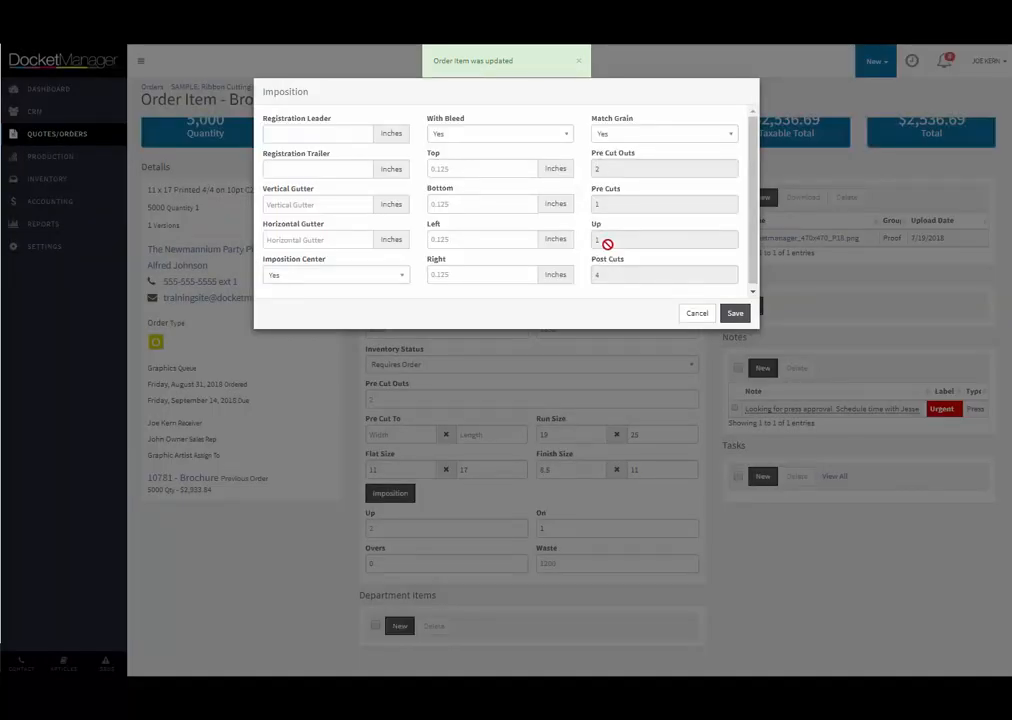
- Set Match Grain to No in the imposition settings and save them
left_click(624, 137)
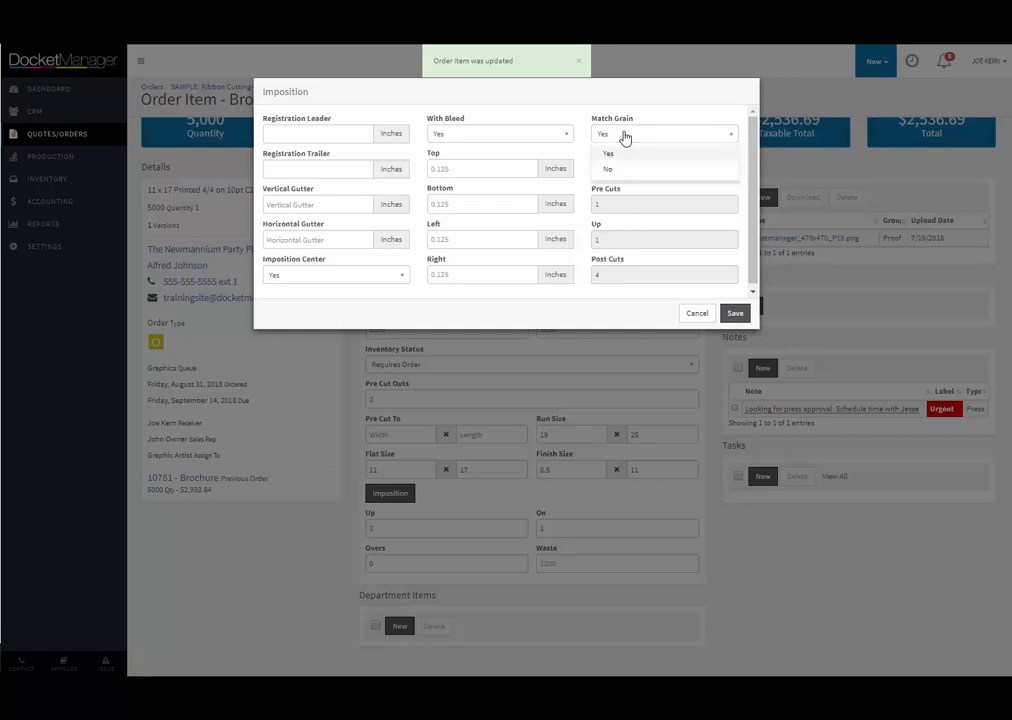
left_click(610, 166)
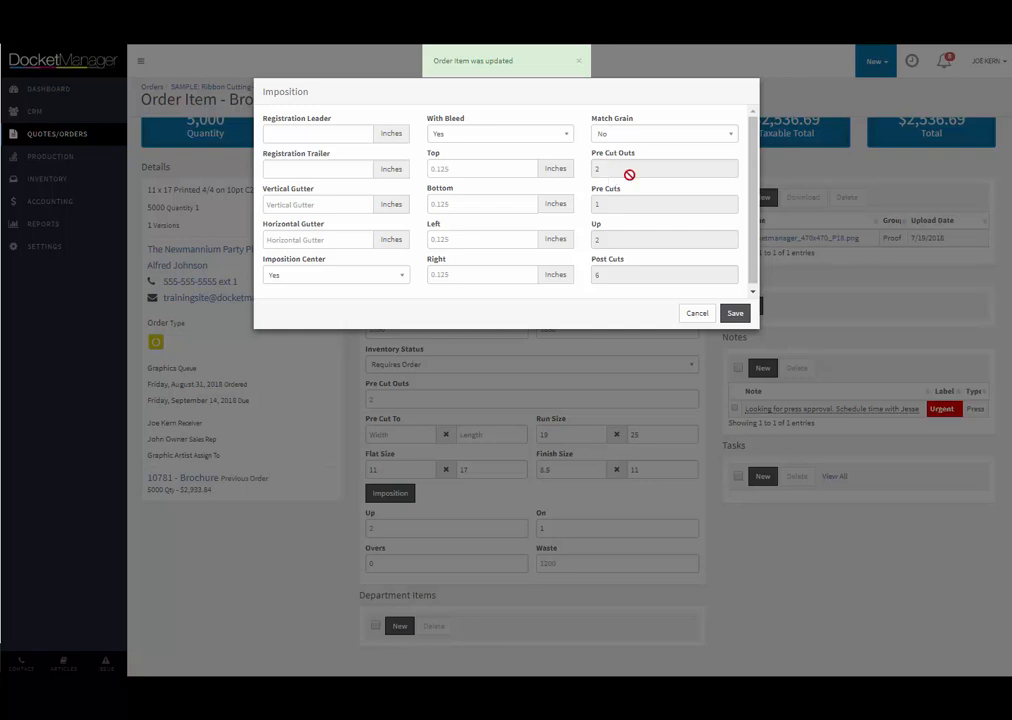
left_click(731, 315)
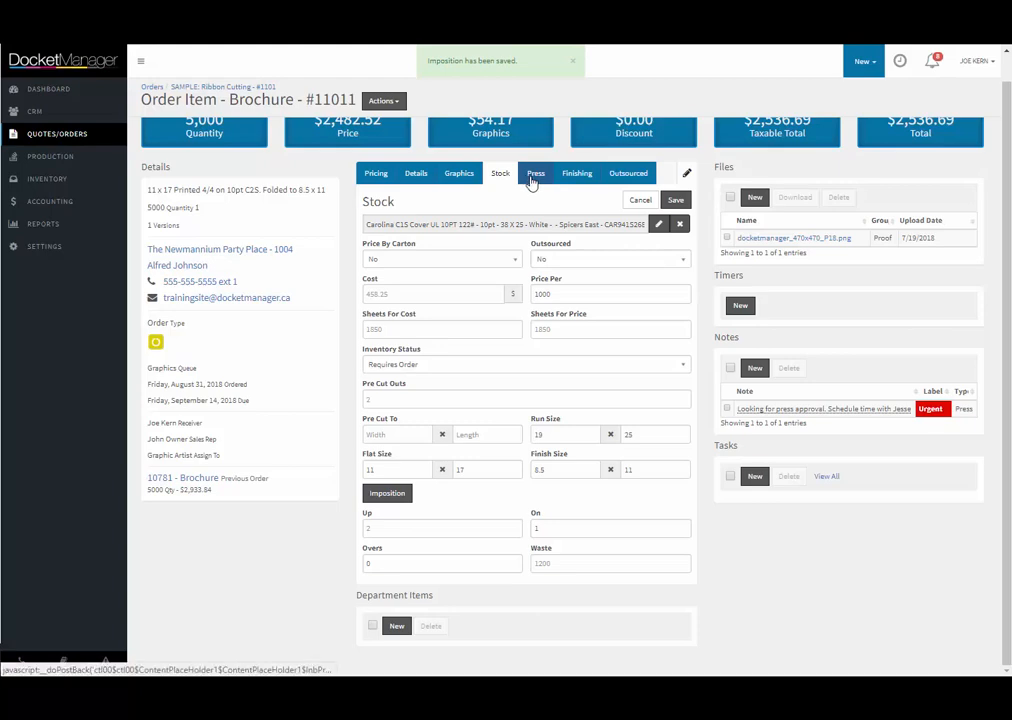
- Open the Brochure's press settings, make the press selection editable and choose Offset with Offset - 4 Colour
left_click(533, 178)
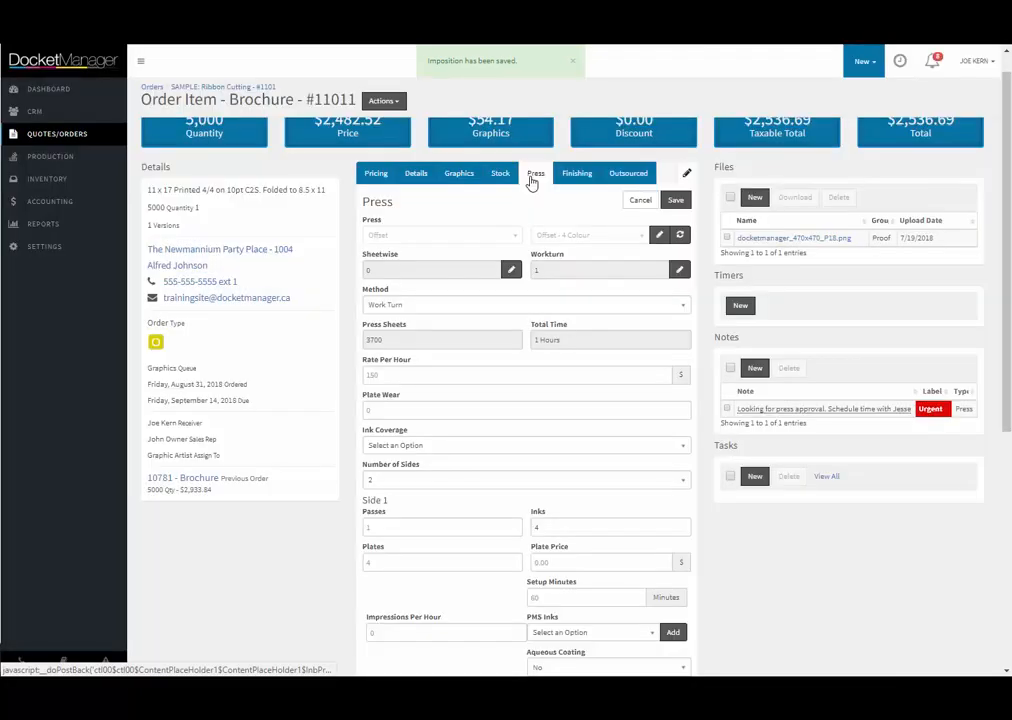
left_click(657, 236)
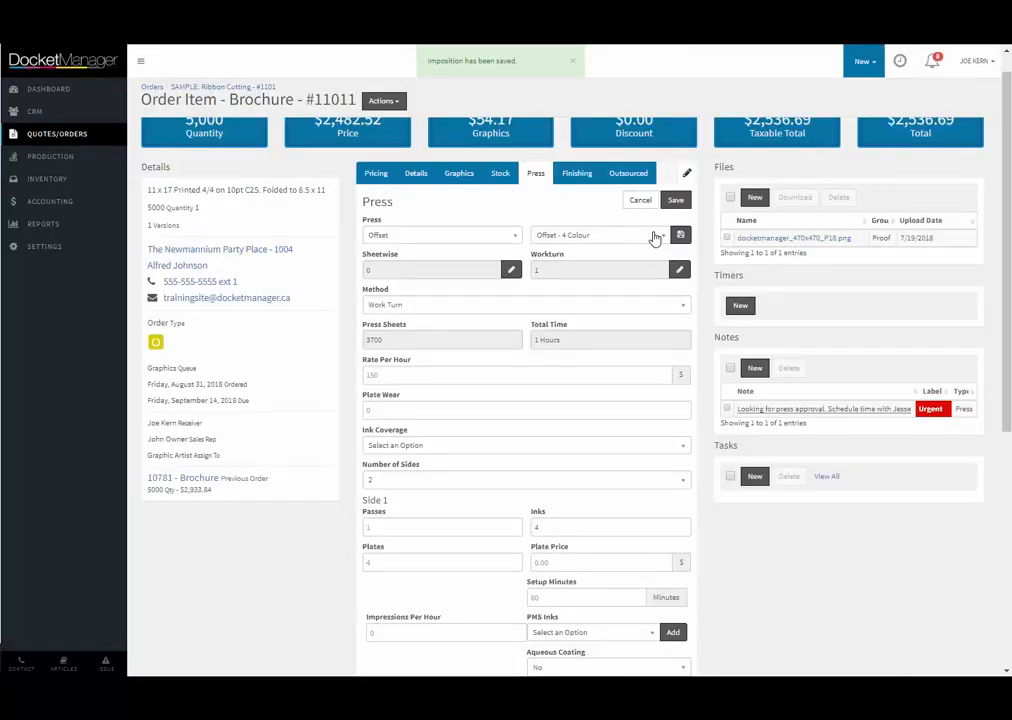
left_click(471, 238)
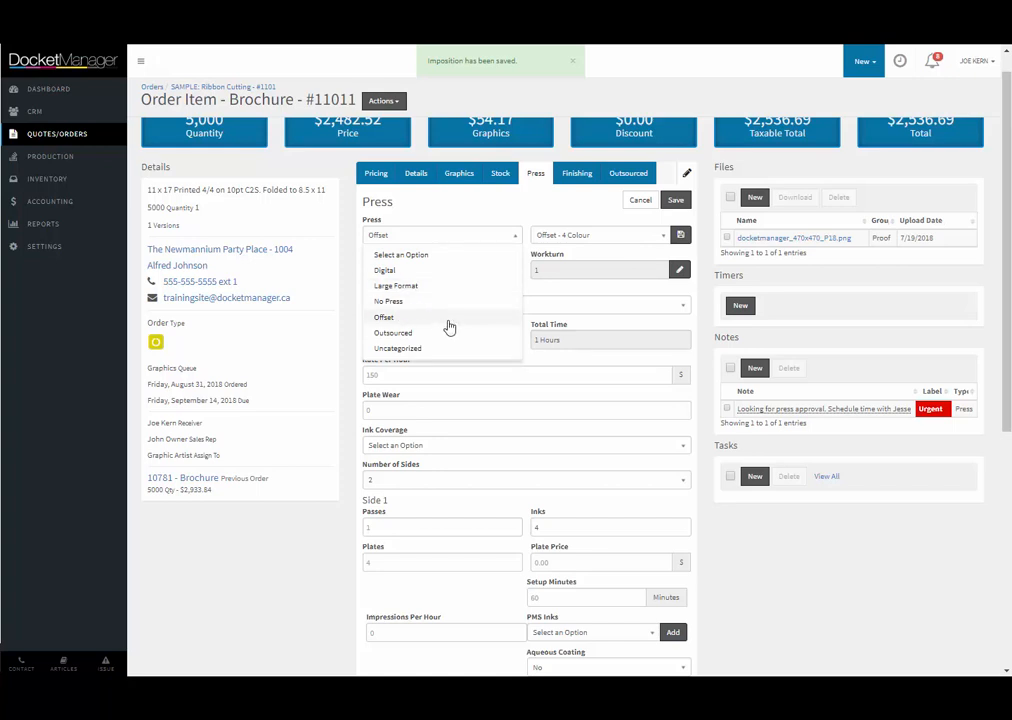
left_click(392, 321)
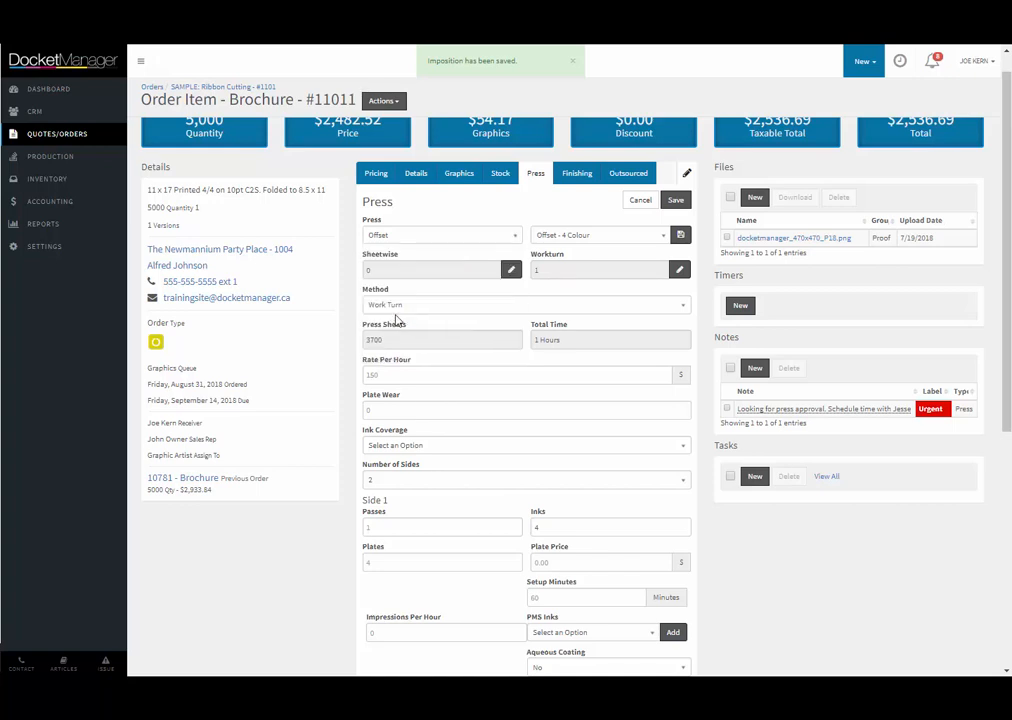
left_click(563, 242)
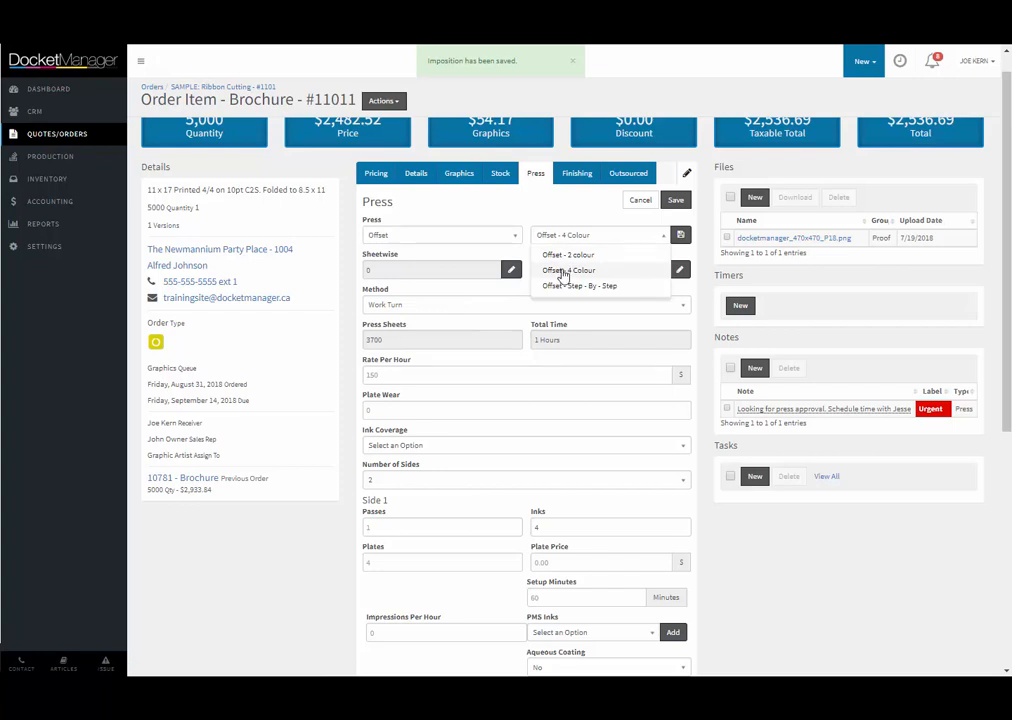
left_click(563, 272)
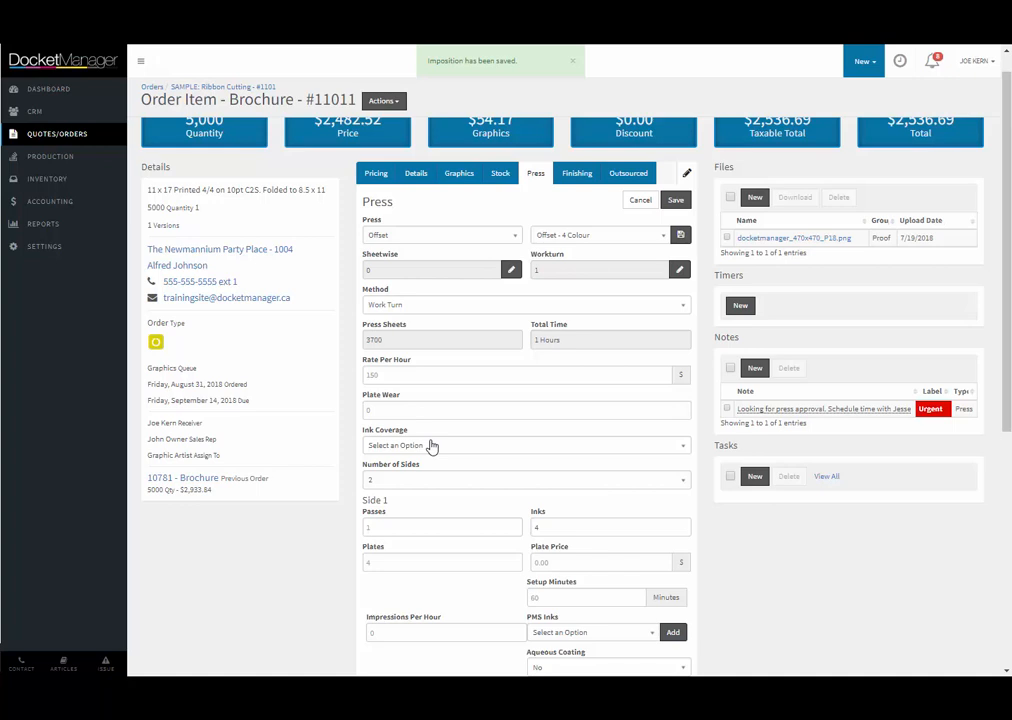
- Review the press form's ink coverage options, number of sides, and the inks, plates and setup fields for Side 1 and Side 2
scroll(435, 420, "down", 1)
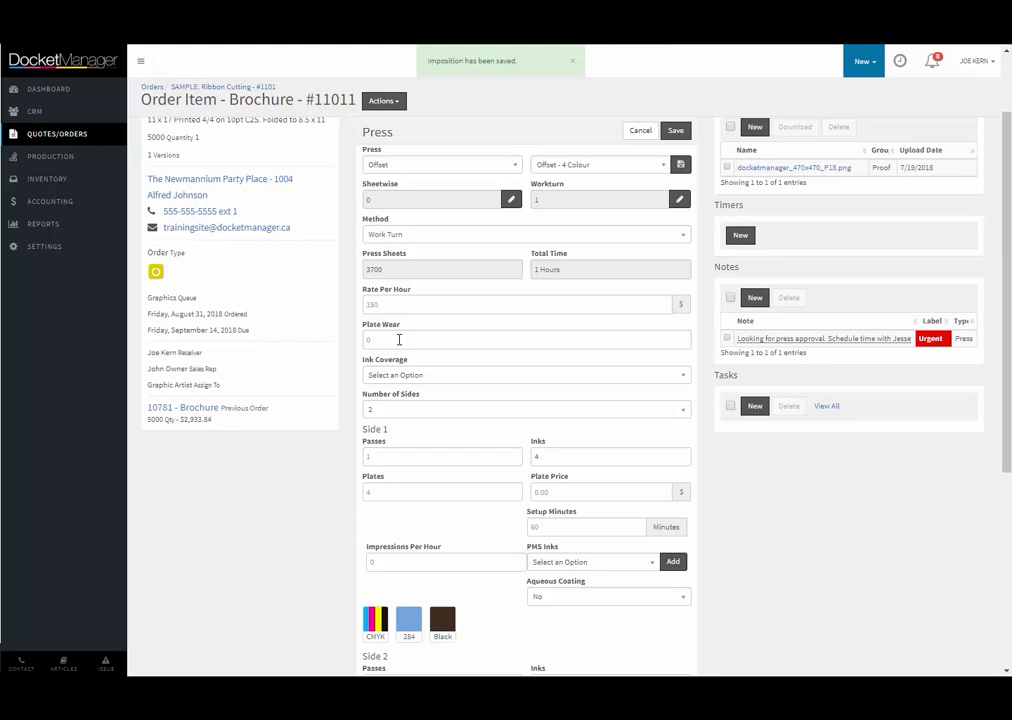
left_click(415, 378)
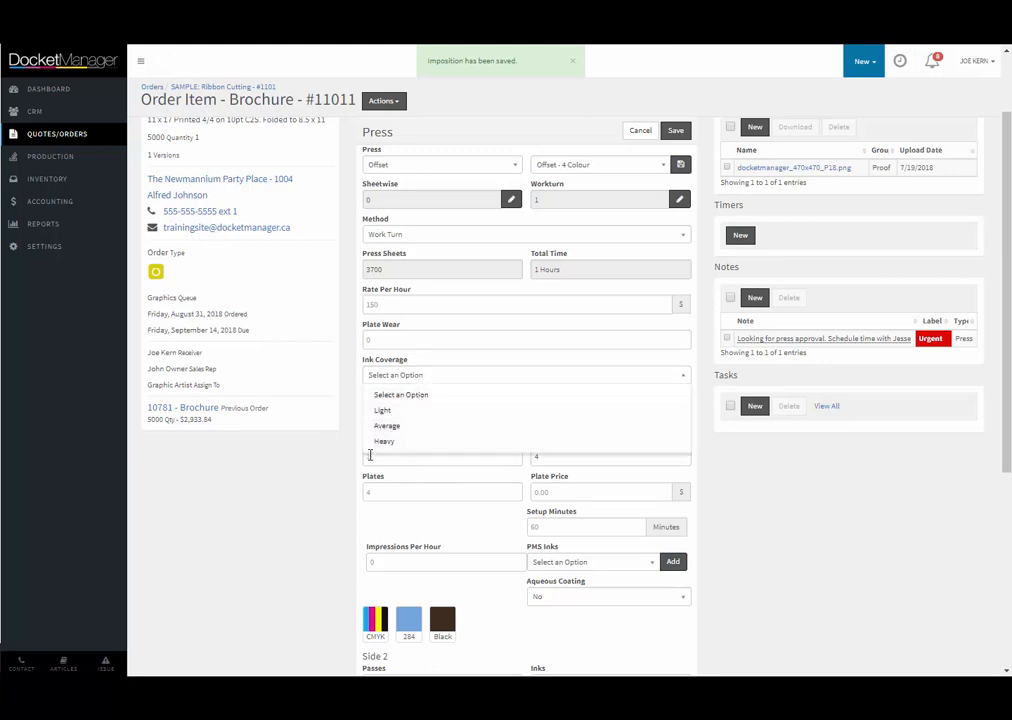
left_click(418, 373)
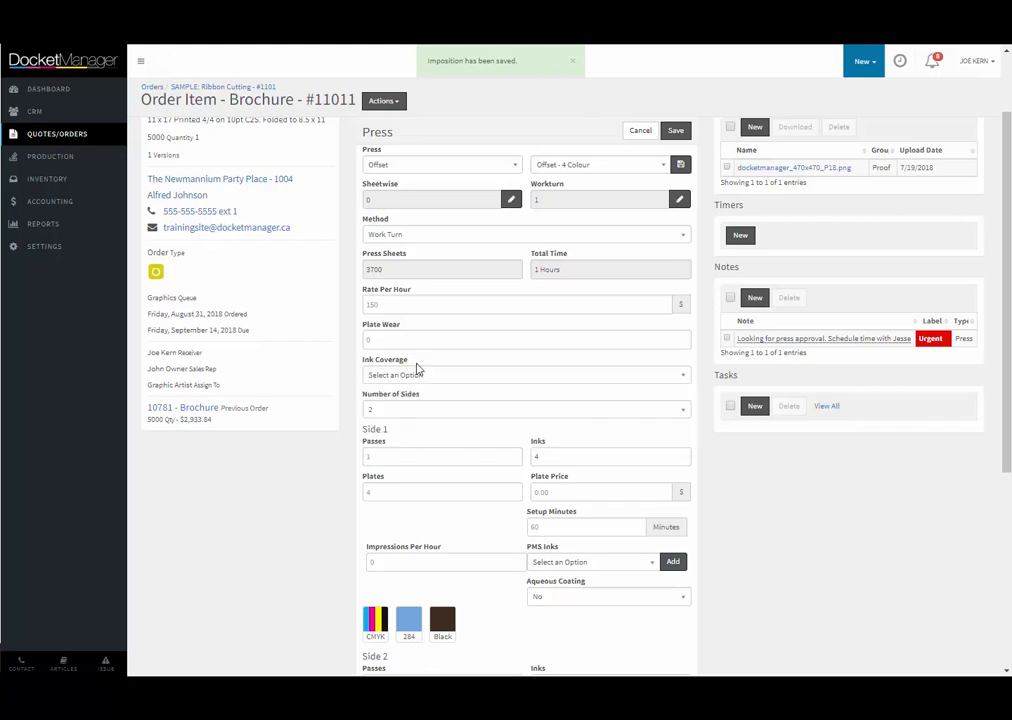
scroll(407, 409, "down", 1)
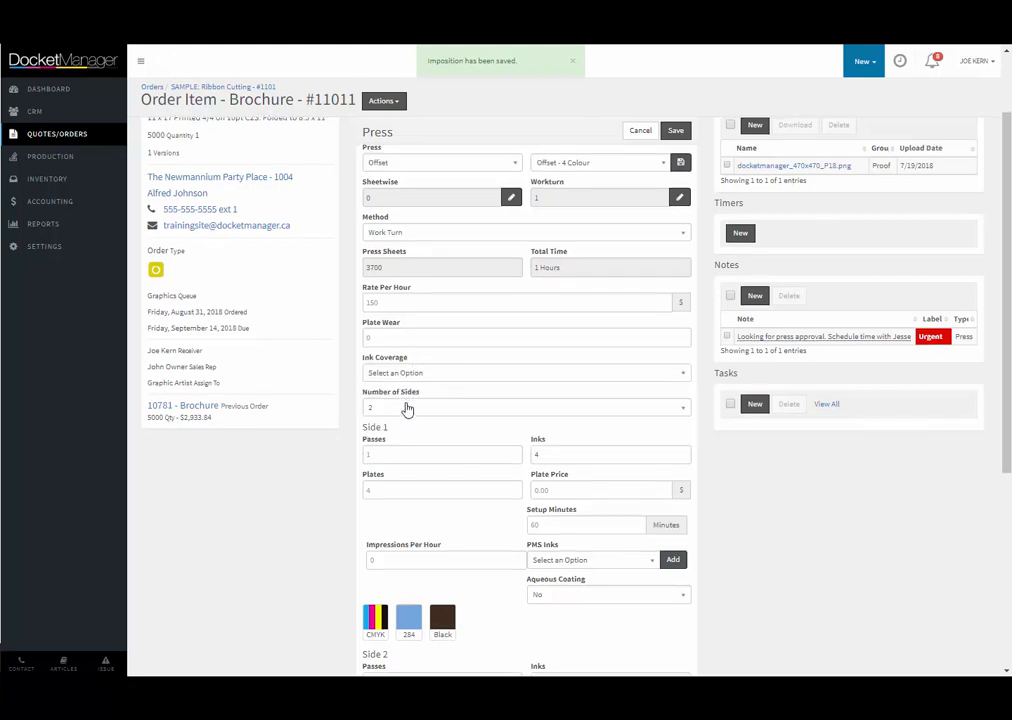
scroll(407, 409, "down", 1)
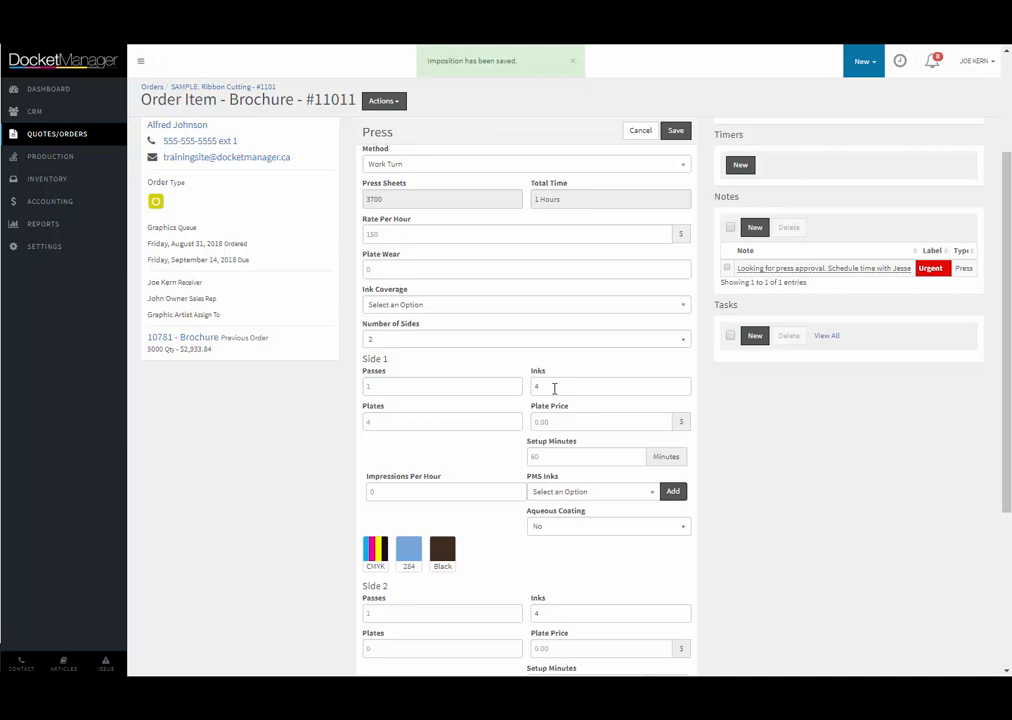
left_click(553, 388)
scroll(553, 388, "down", 1)
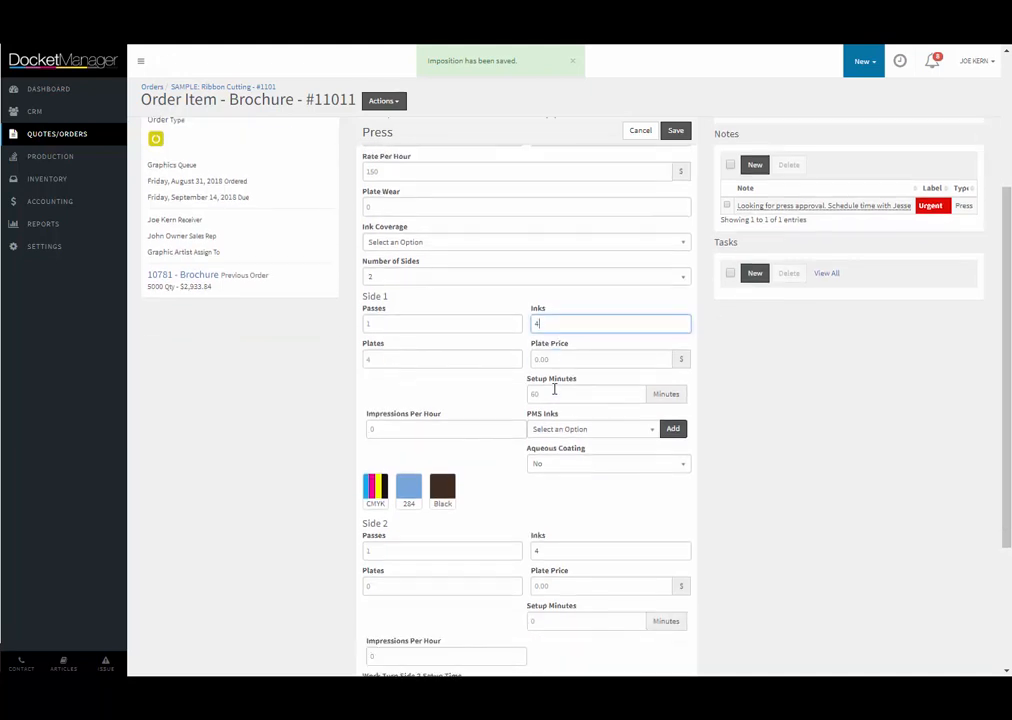
scroll(562, 488, "down", 3)
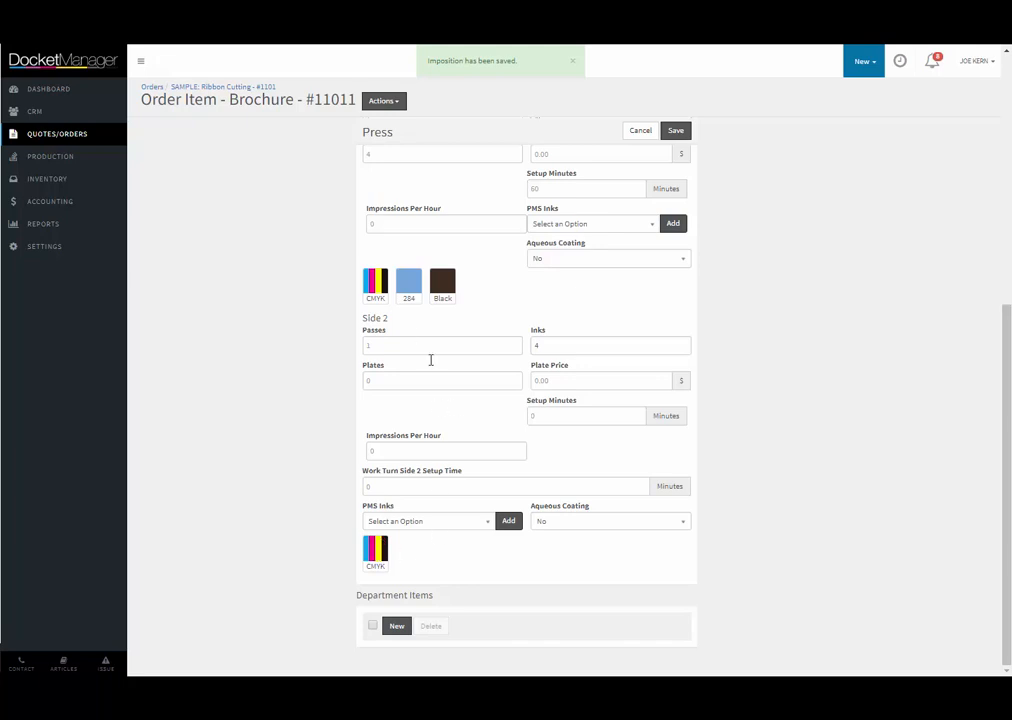
- Examine the PMS ink choices and the aqueous coating options for Side 1 of the press settings
mouse_move(416, 281)
left_click(567, 222)
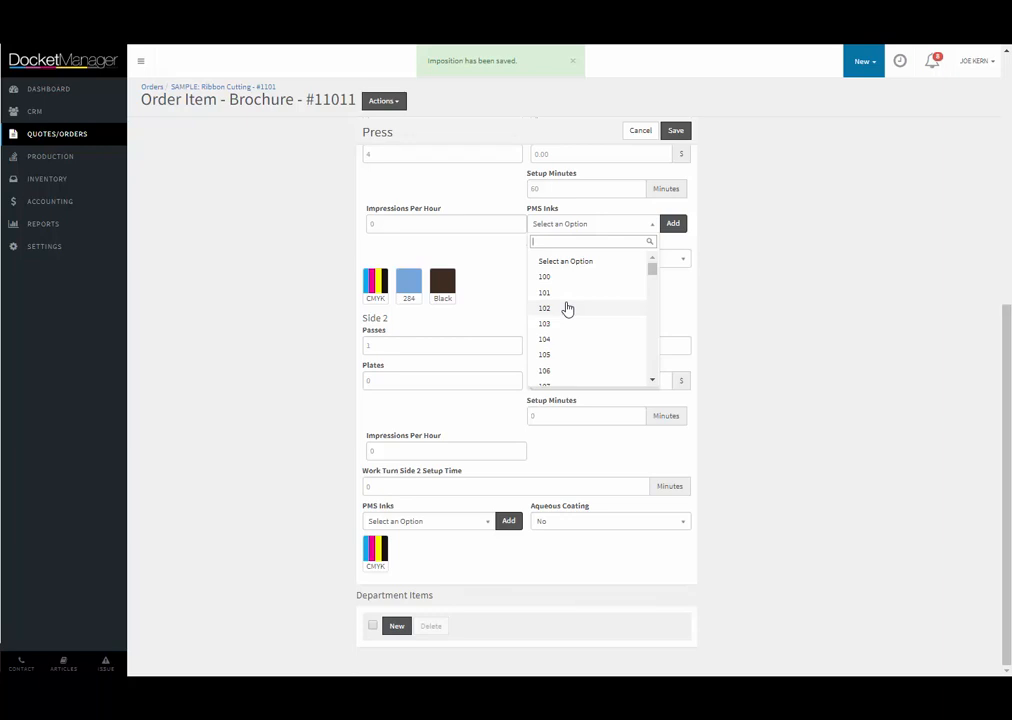
left_click(499, 296)
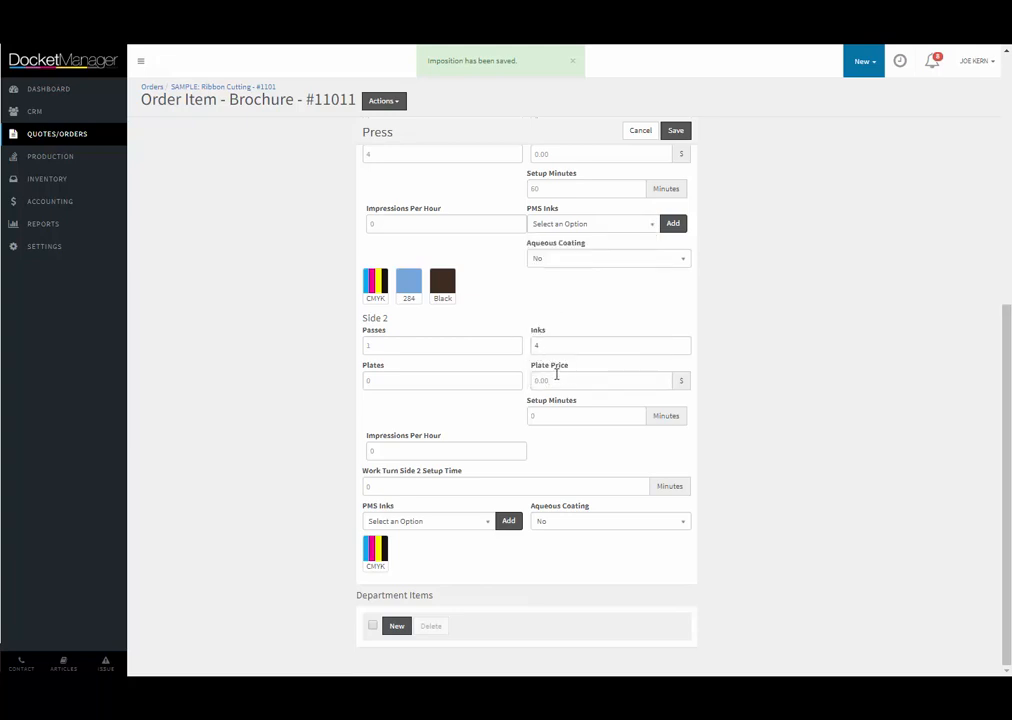
left_click(559, 261)
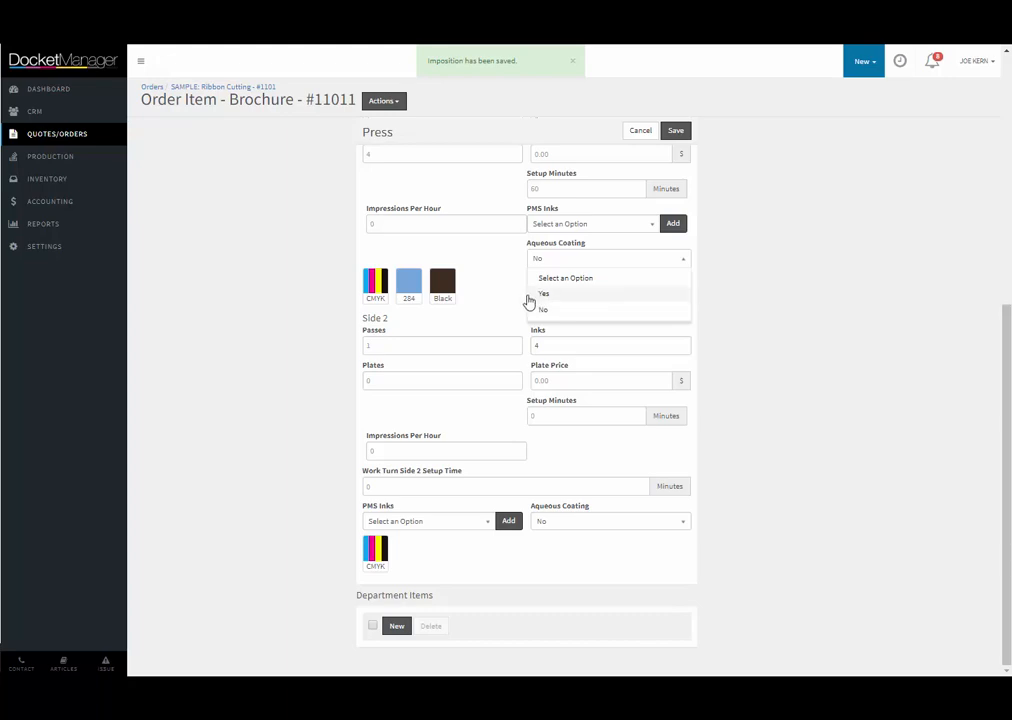
scroll(497, 293, "up", 5)
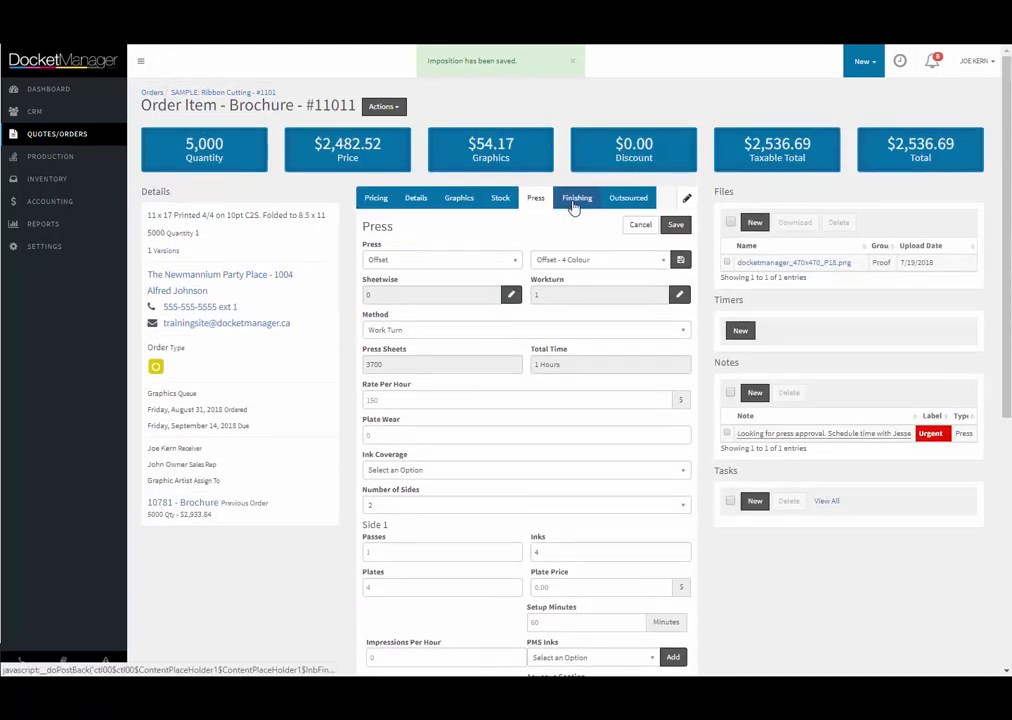
- Review the Brochure's finishing details and outsourced vendor pricing, and look over the actions available for the order item
left_click(575, 200)
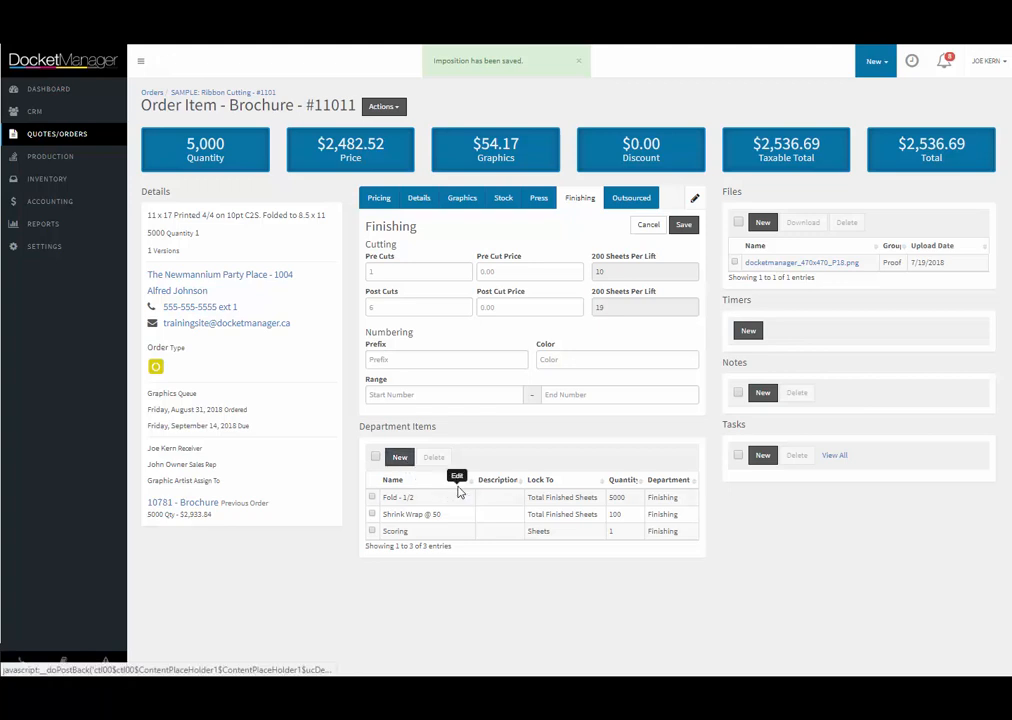
left_click(621, 201)
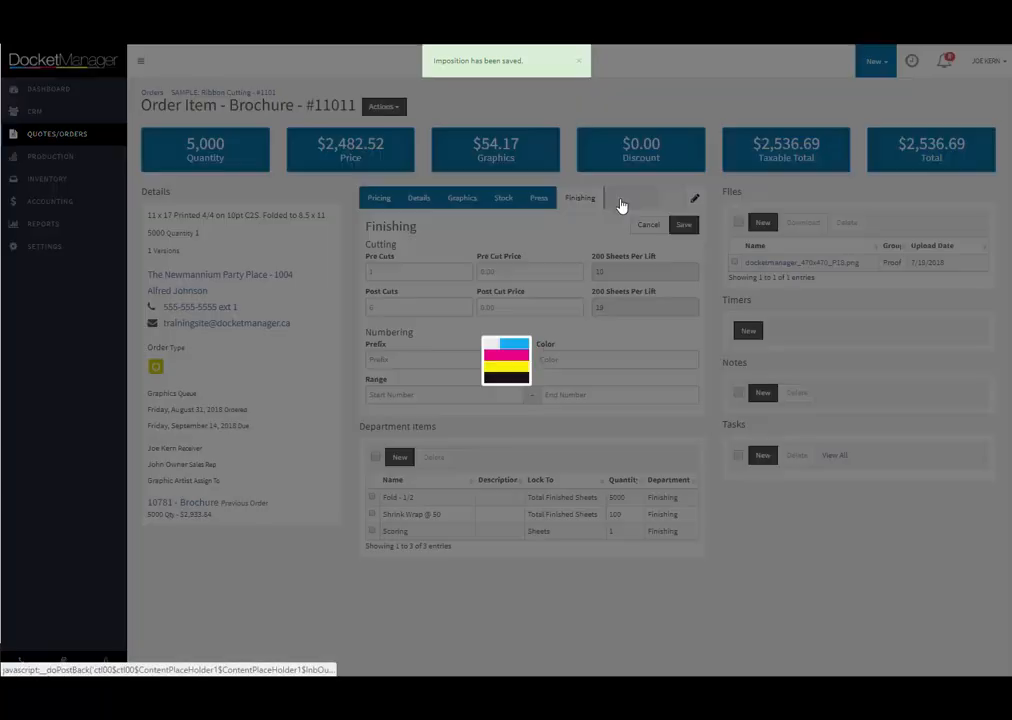
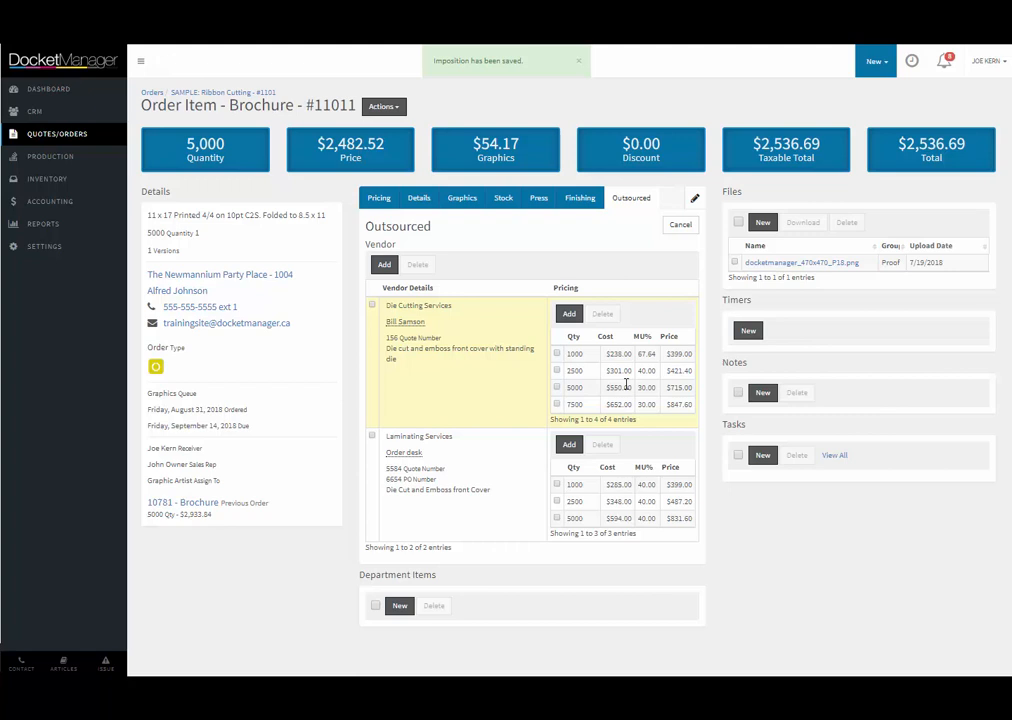
left_click(392, 110)
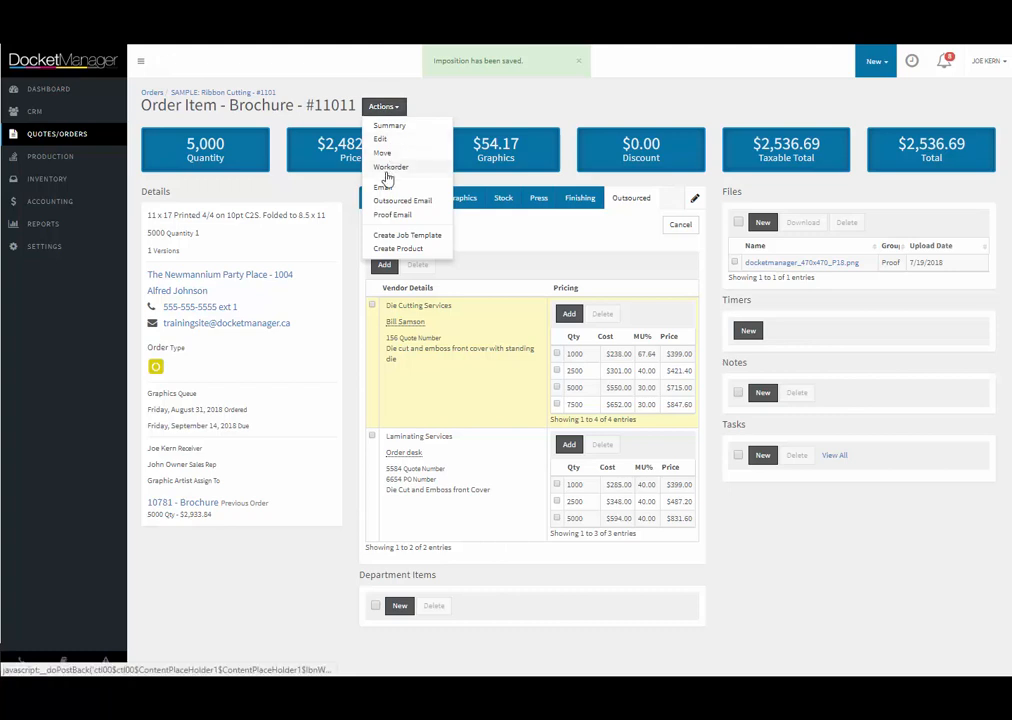
left_click(358, 254)
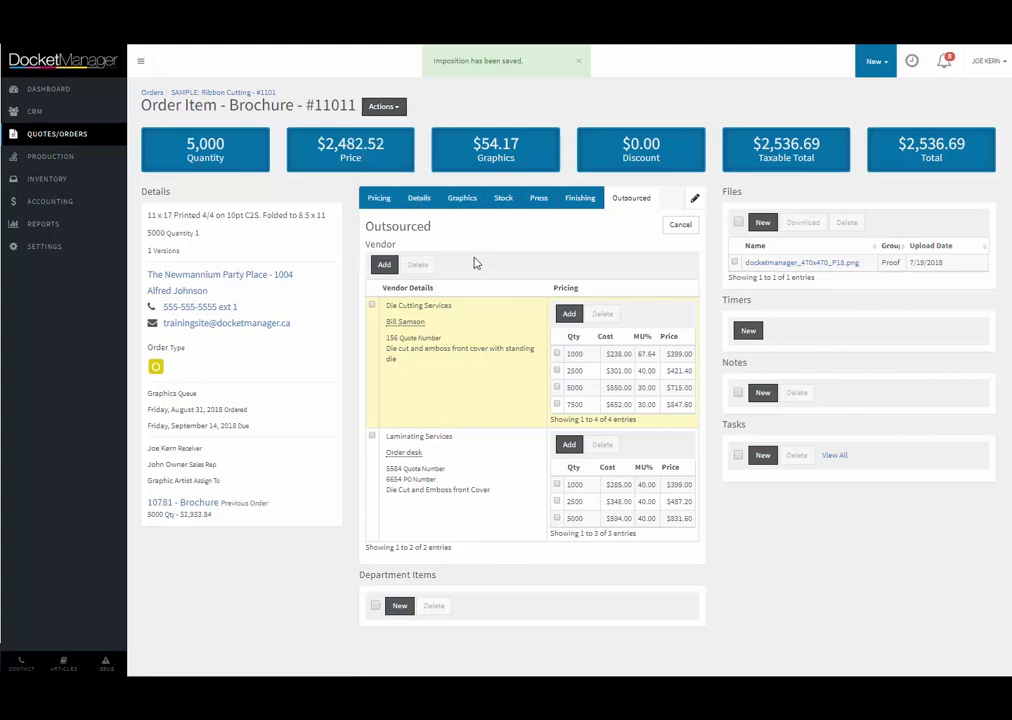
- Open the Brochure's graphics details, start the Graphics timer and stop it again
left_click(462, 198)
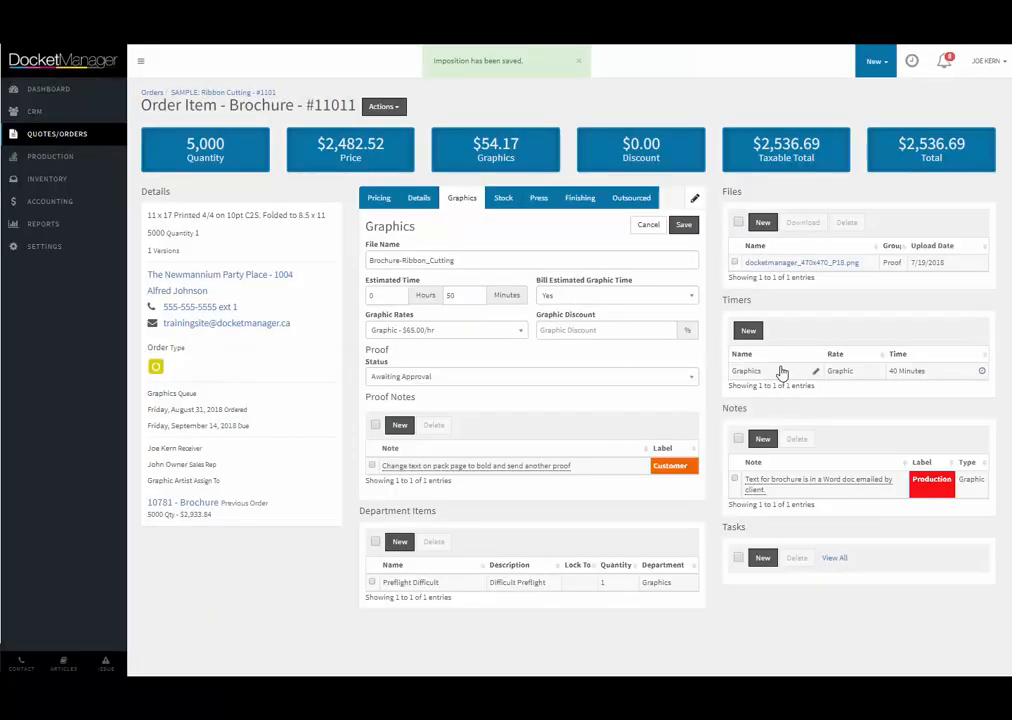
left_click(982, 374)
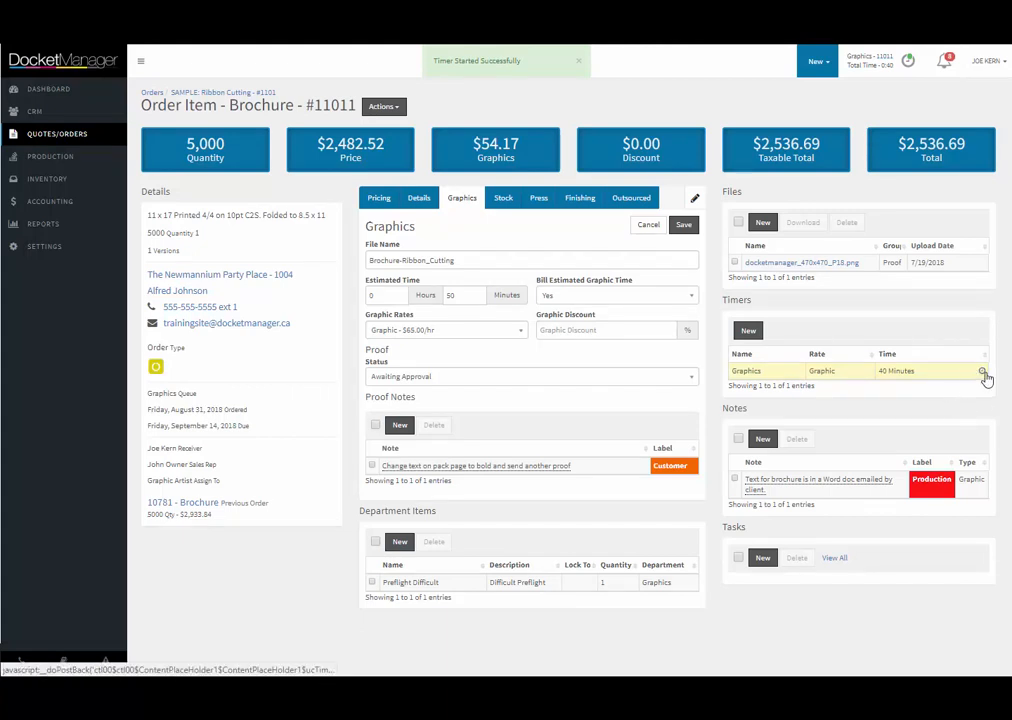
left_click(983, 373)
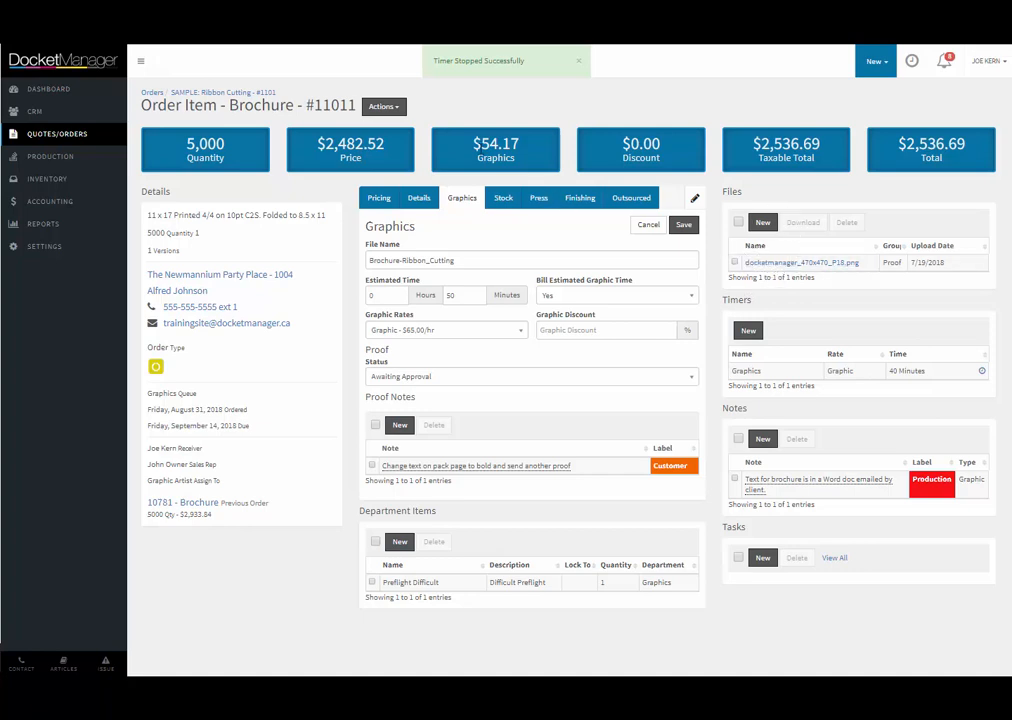
- Send the customer a proof email for the docketmanager_470x470_P18 proof file using the Proof Approval canned email
left_click(383, 106)
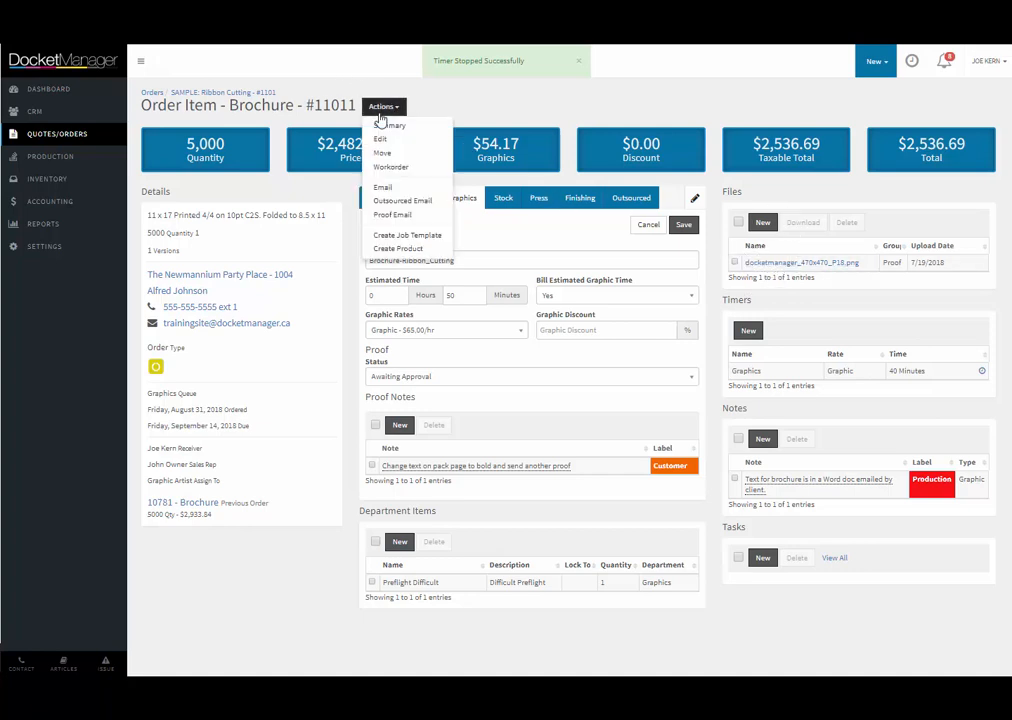
left_click(389, 215)
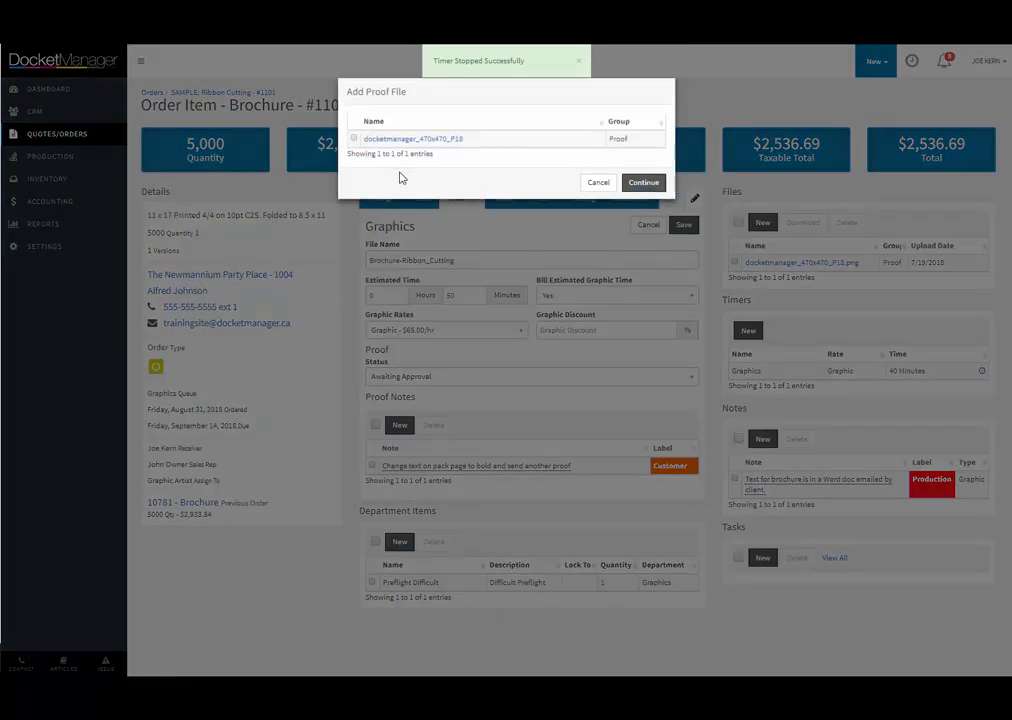
left_click(353, 138)
left_click(636, 184)
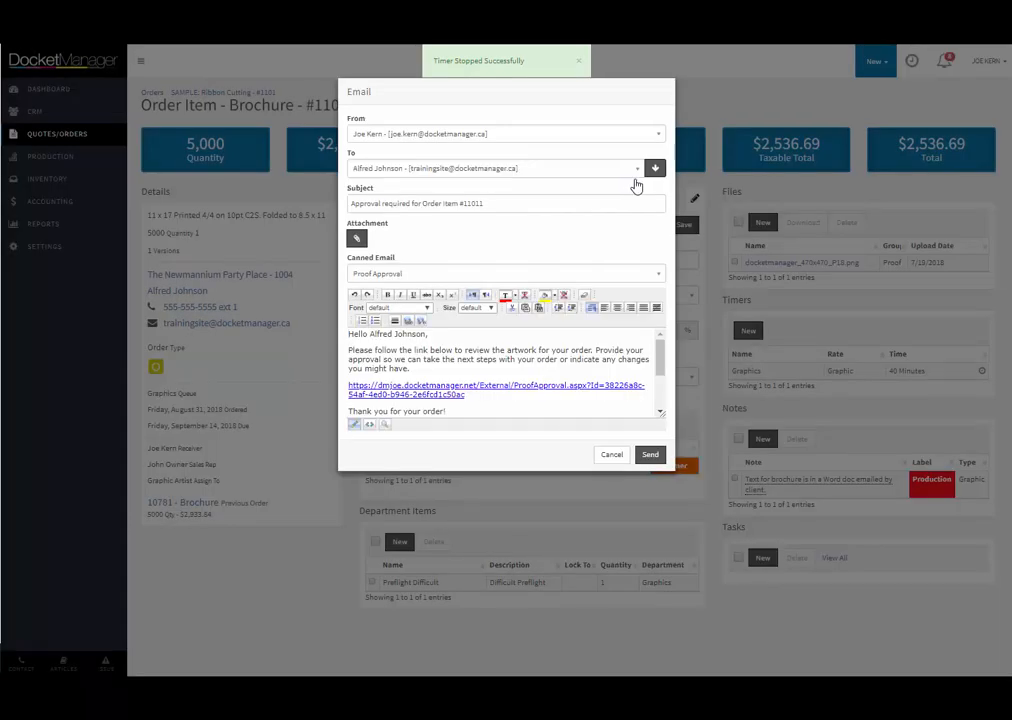
left_click(385, 274)
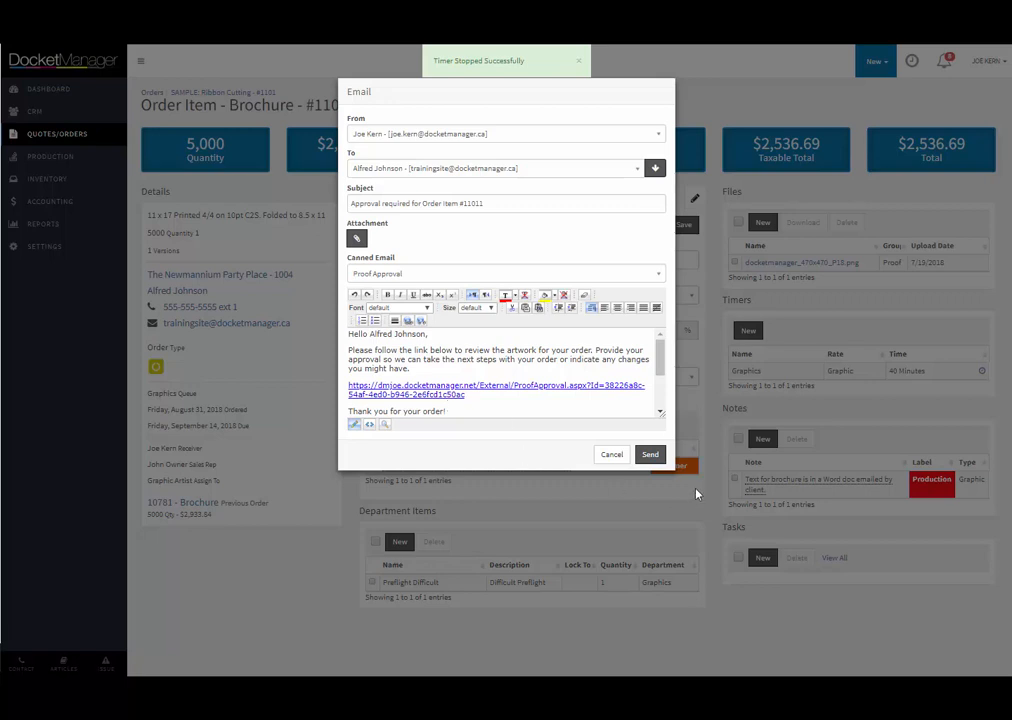
left_click(648, 456)
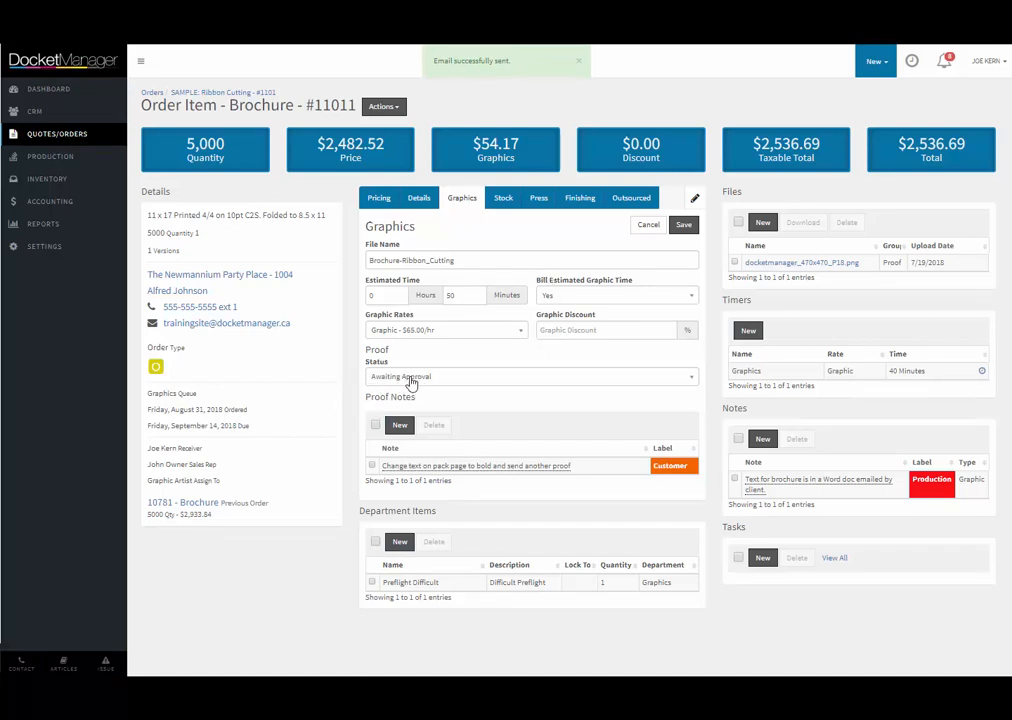
- Save the graphics details, leave edit mode and check the proof status and its update date
left_click(684, 224)
left_click(694, 198)
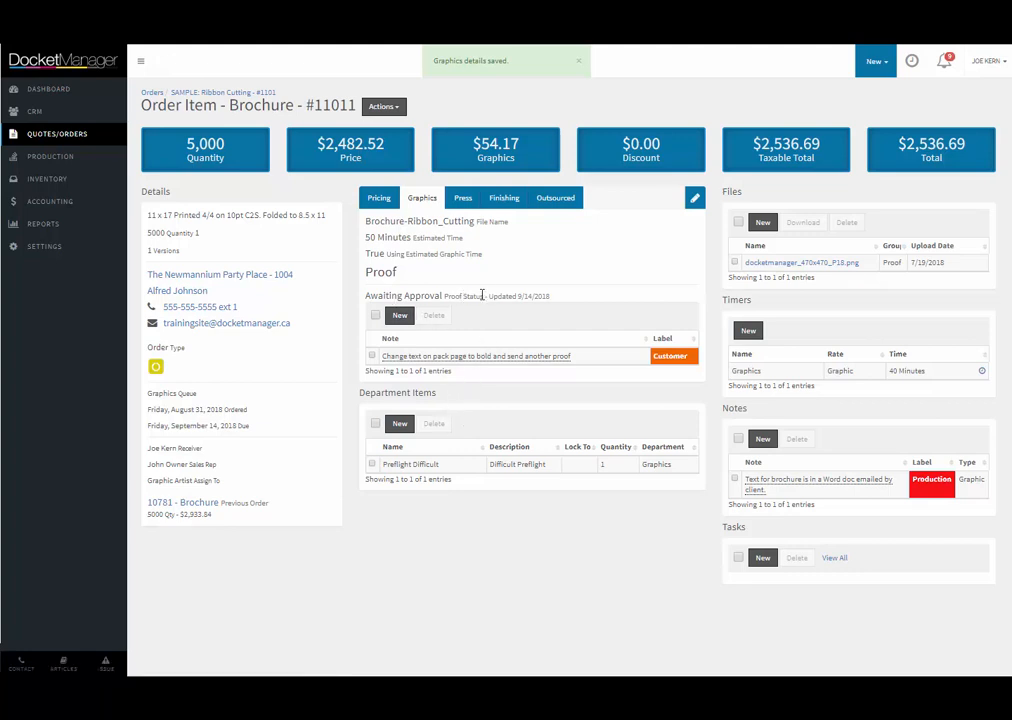
triple_click(524, 293)
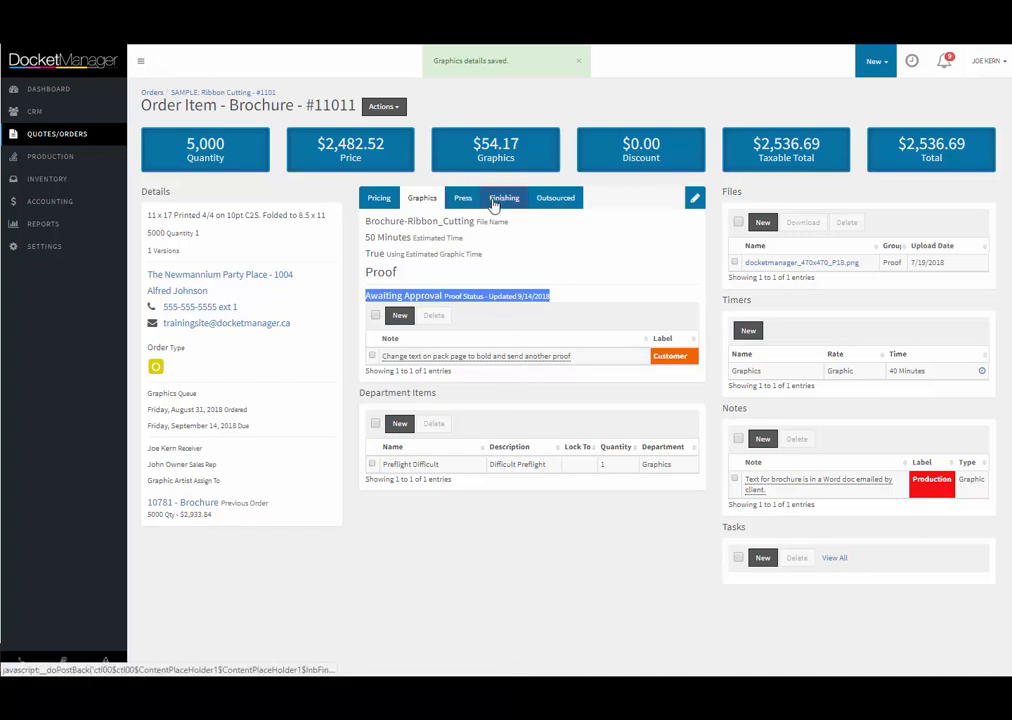
left_click(543, 215)
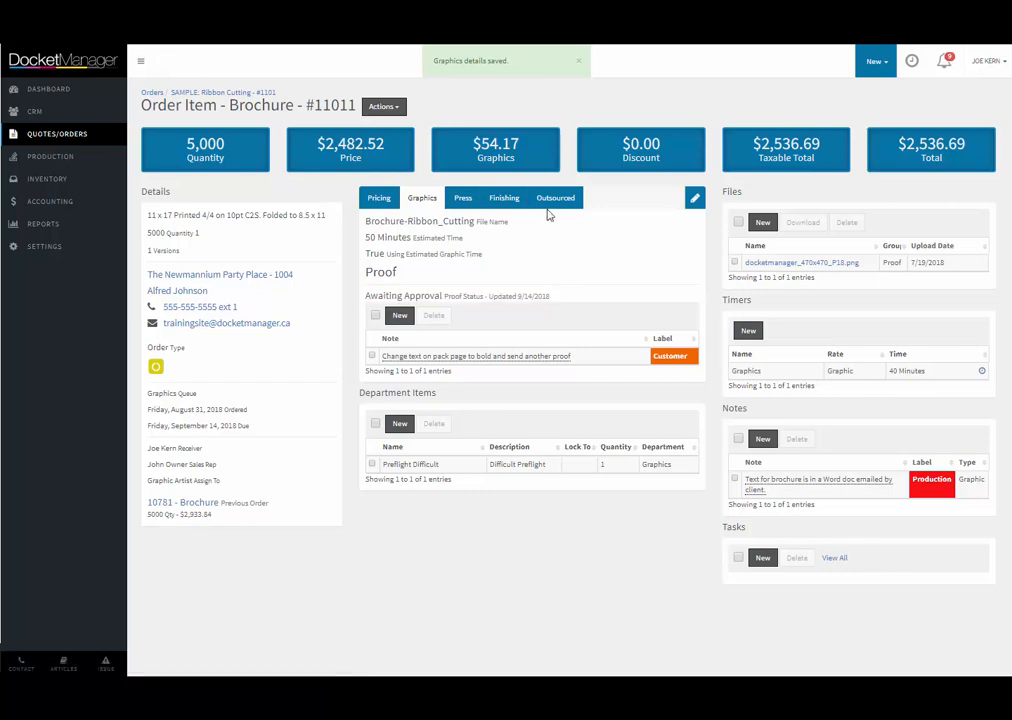
- Review the Brochure's outsourced vendor details and try the Outsourced Email action for the order item
left_click(560, 207)
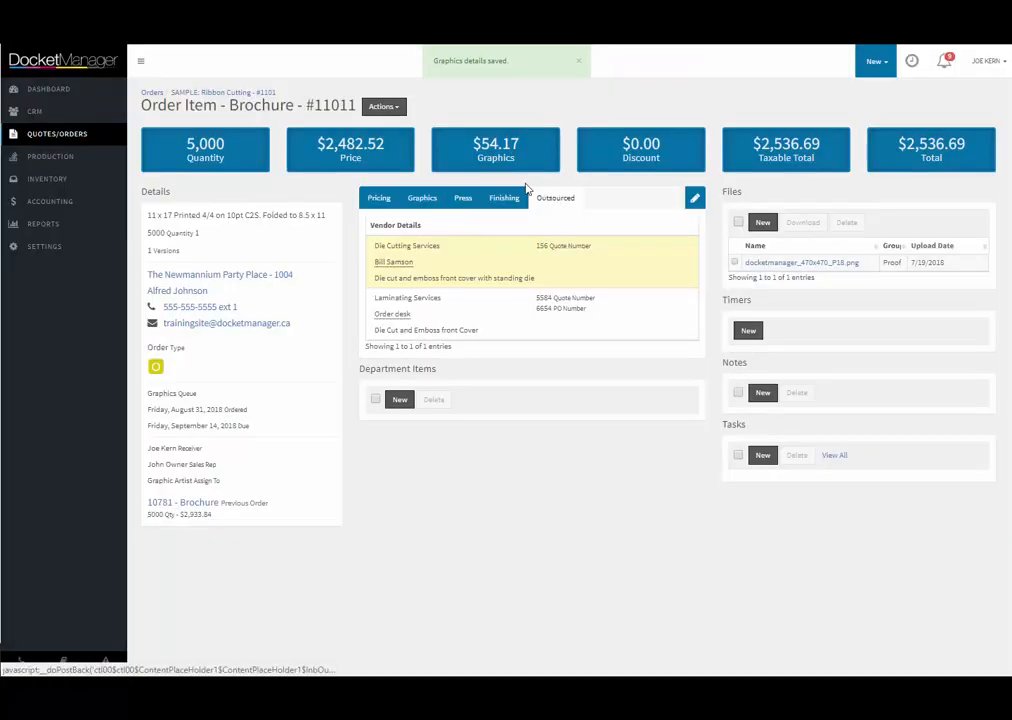
left_click(384, 106)
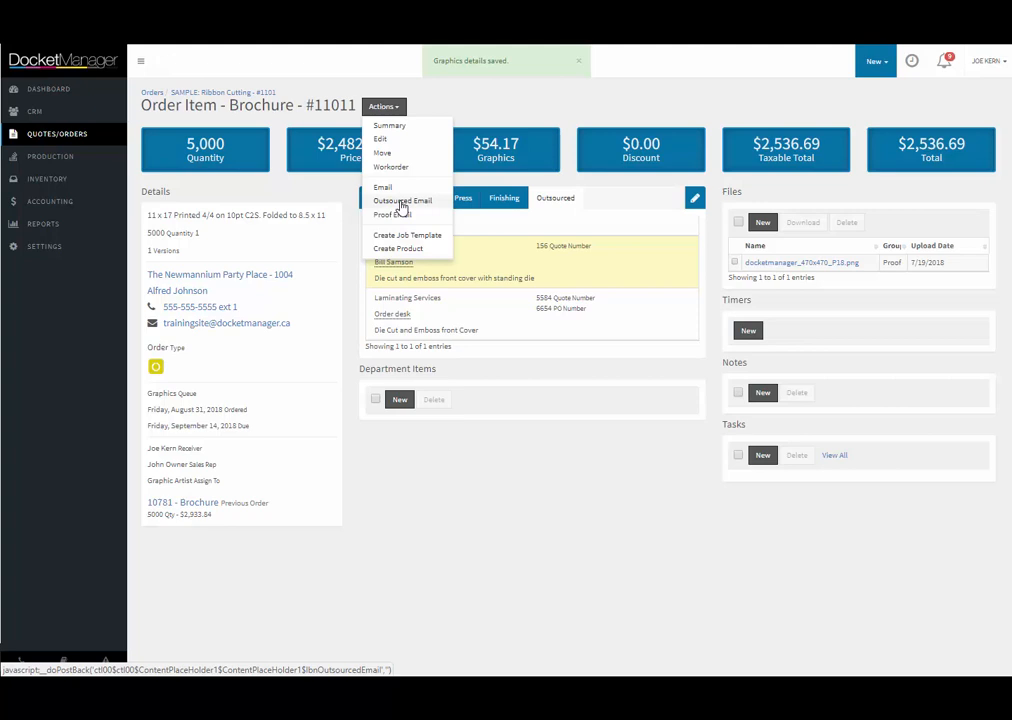
left_click(403, 203)
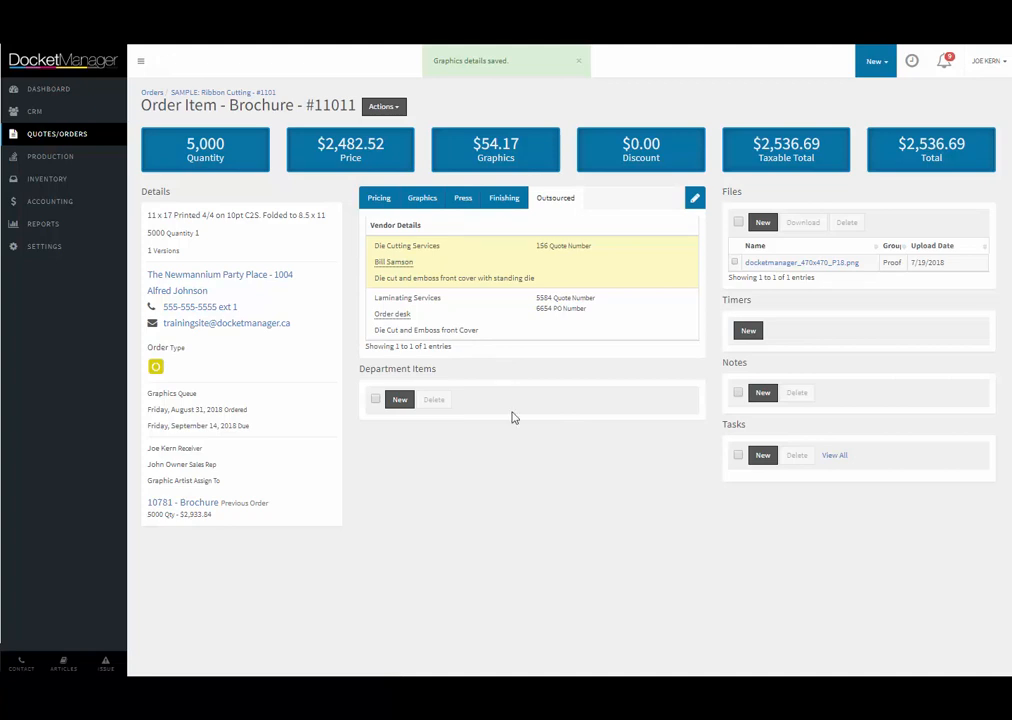
- Go back to the SAMPLE: Ribbon Cutting order and look over the actions available for it
left_click(63, 136)
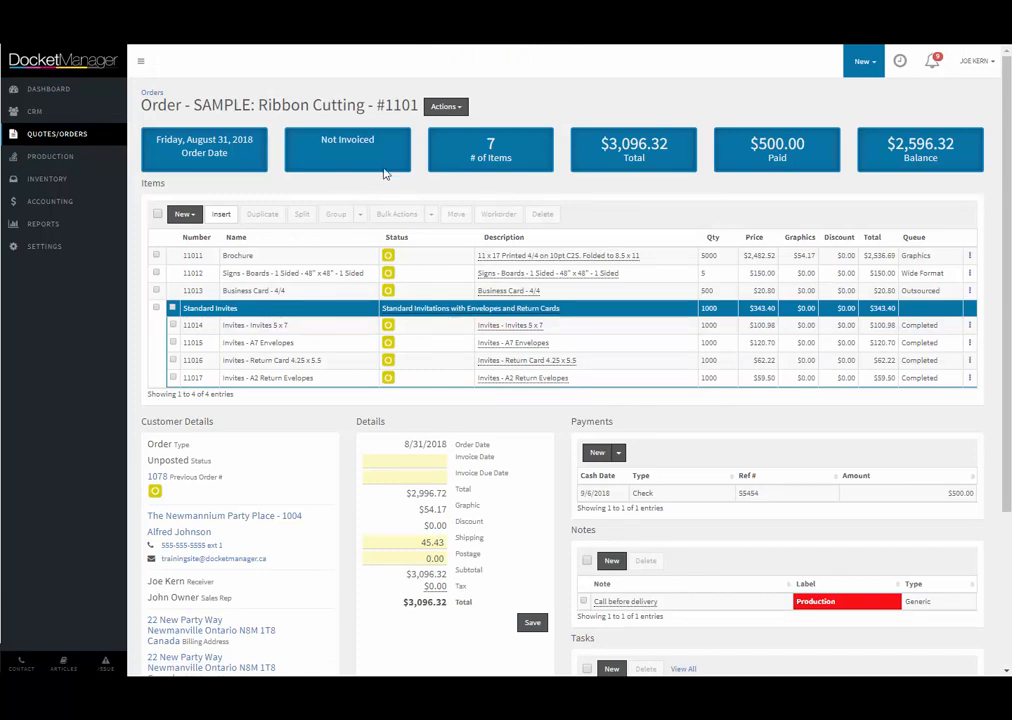
left_click(446, 106)
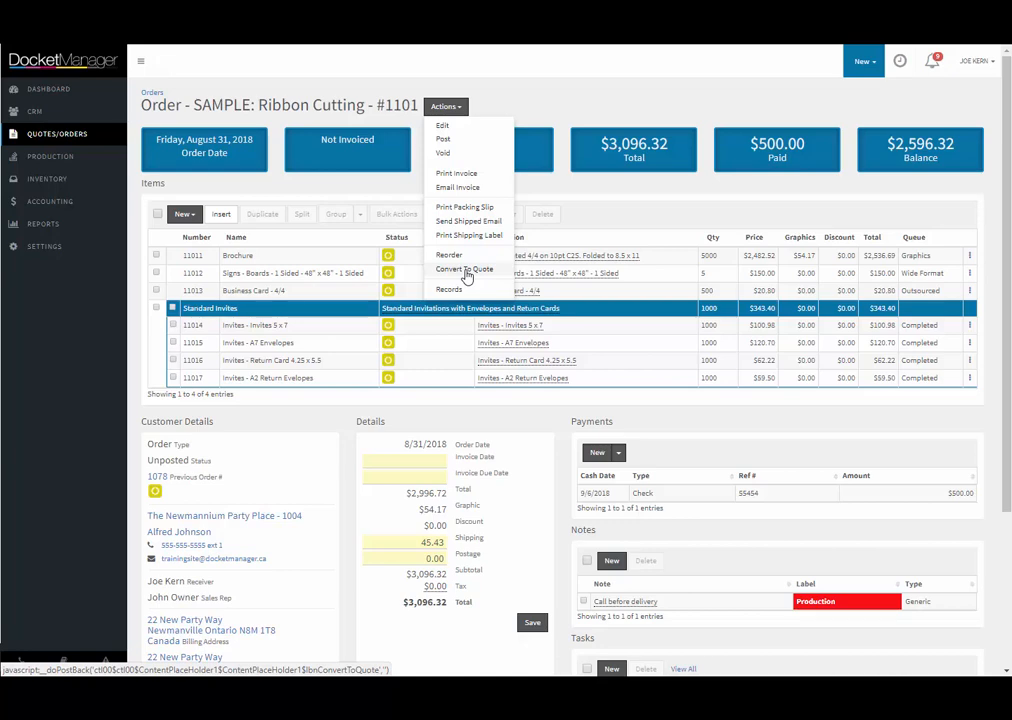
left_click(388, 257)
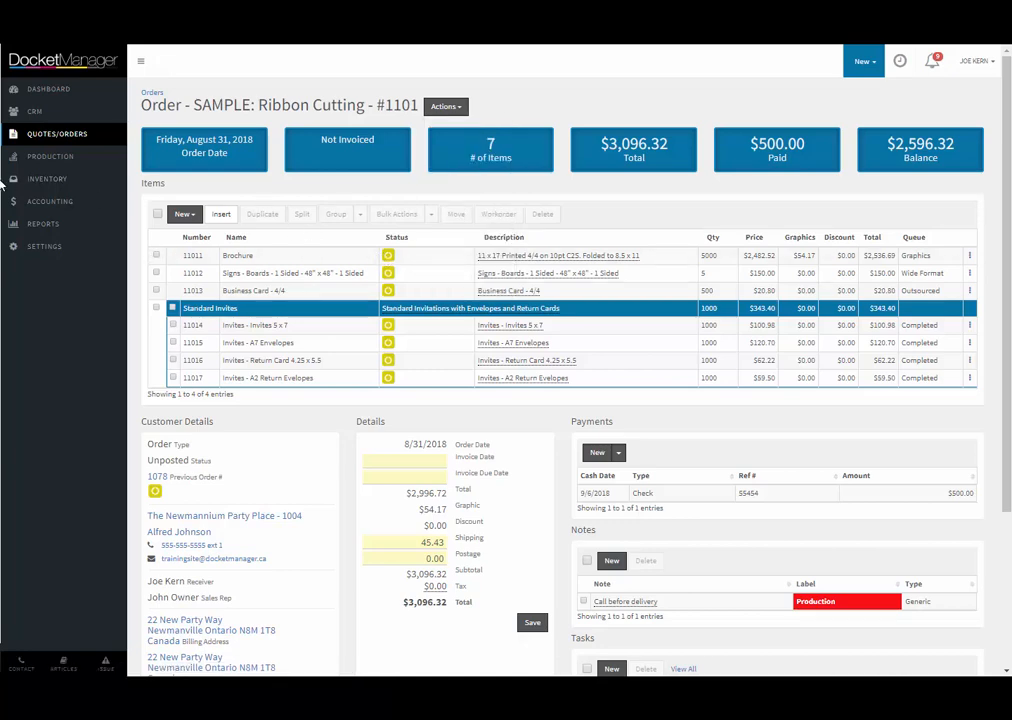
- Open the Production area and review the search filters for the To Review queue, from Assigned To through Ship Type
left_click(48, 164)
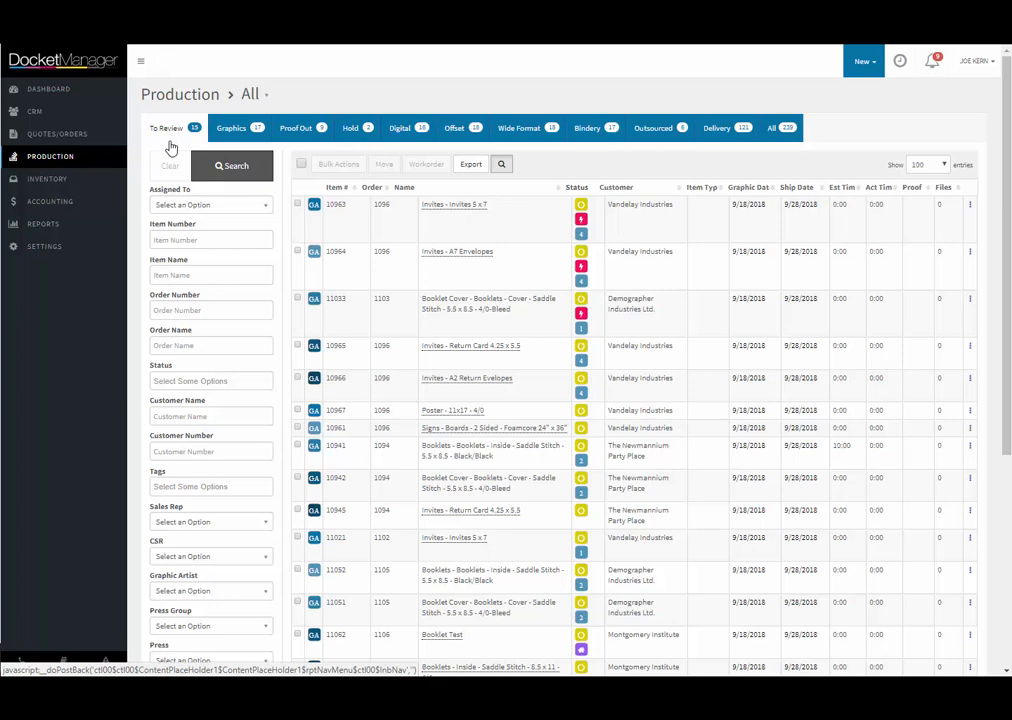
scroll(183, 240, "down", 3)
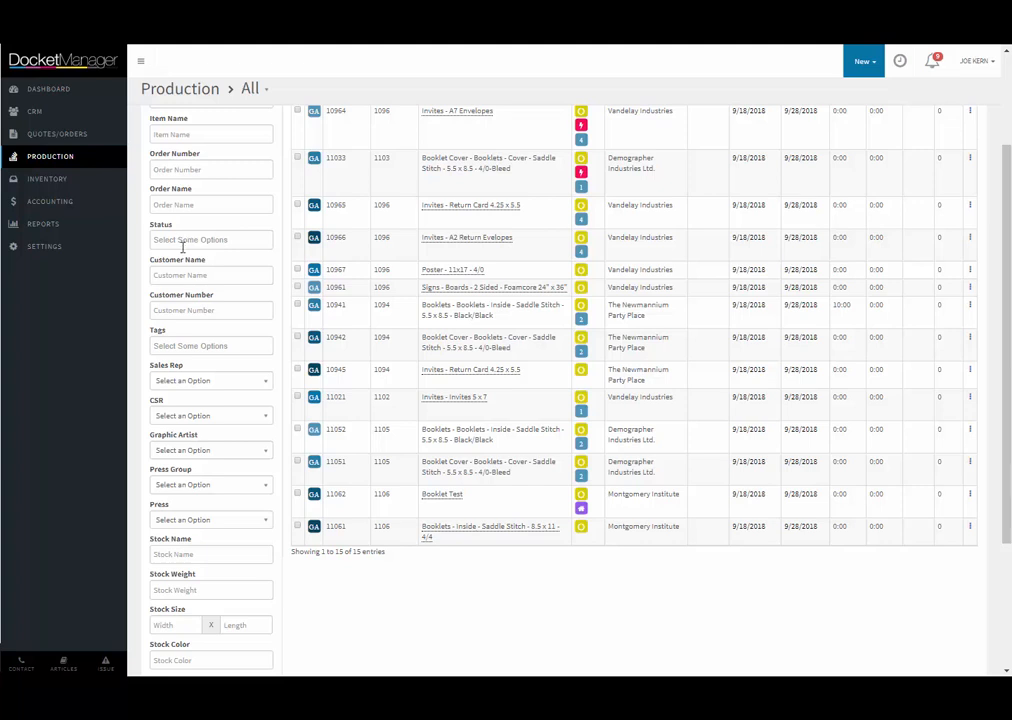
scroll(242, 334, "down", 3)
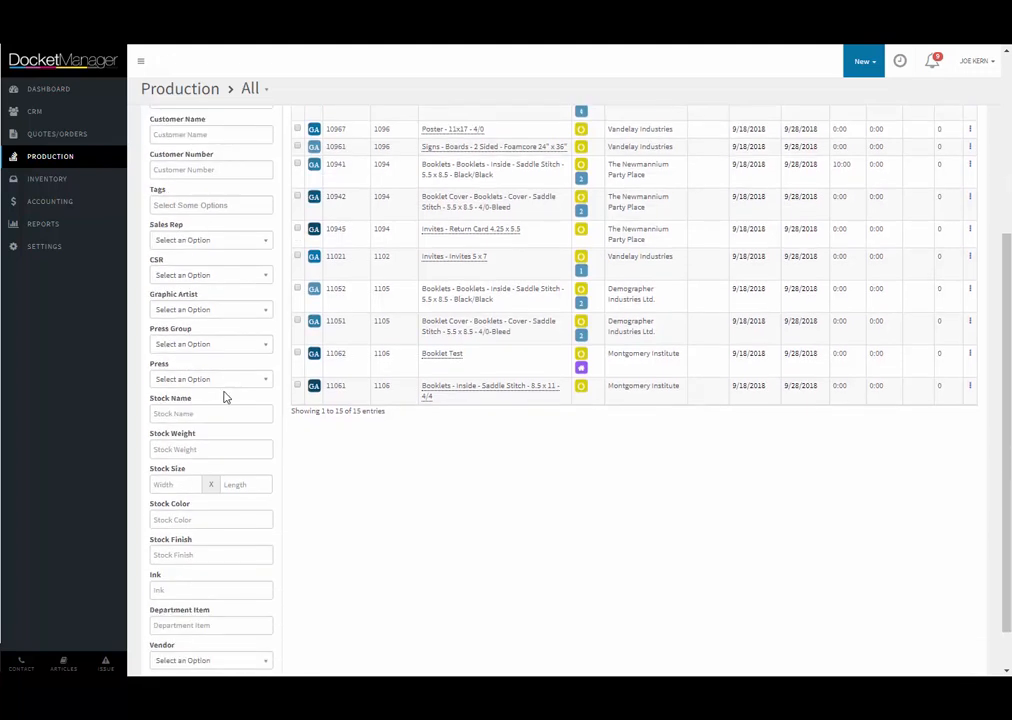
scroll(200, 480, "down", 1)
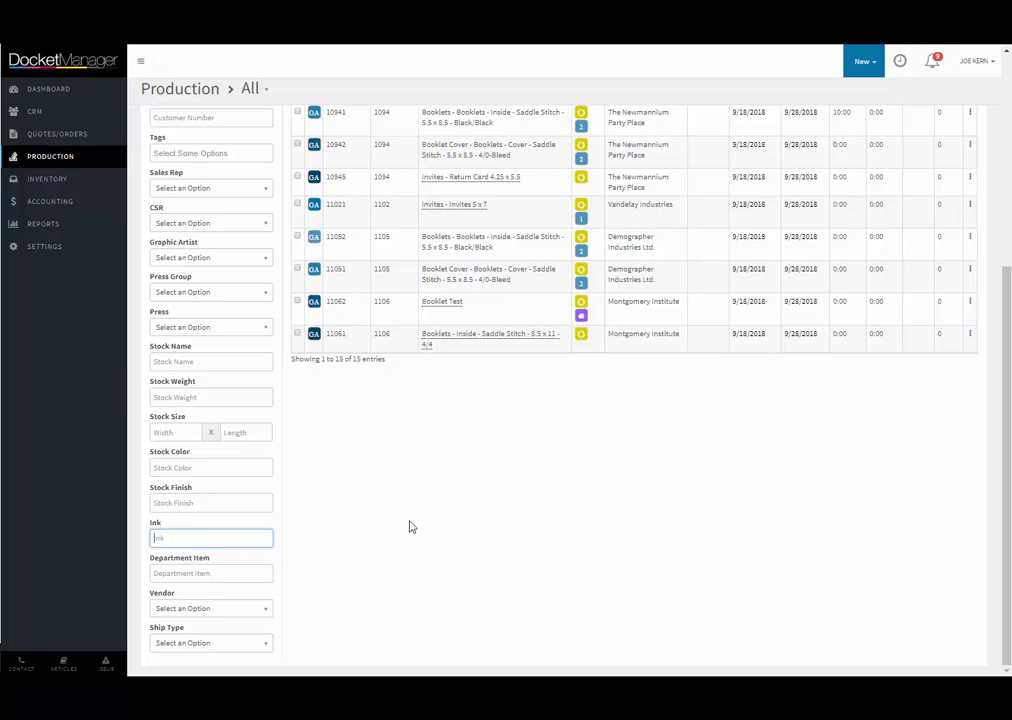
scroll(757, 535, "up", 2)
scroll(409, 508, "up", 2)
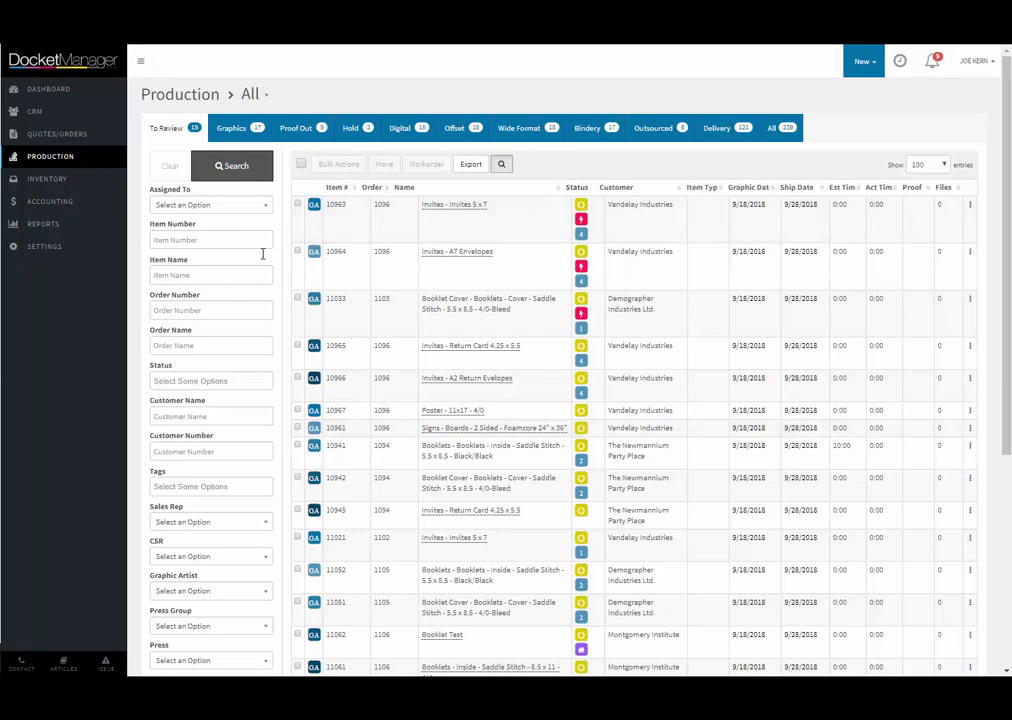
- Switch the production list to the 2 Color Offset Press view and clear its filter again
left_click(265, 100)
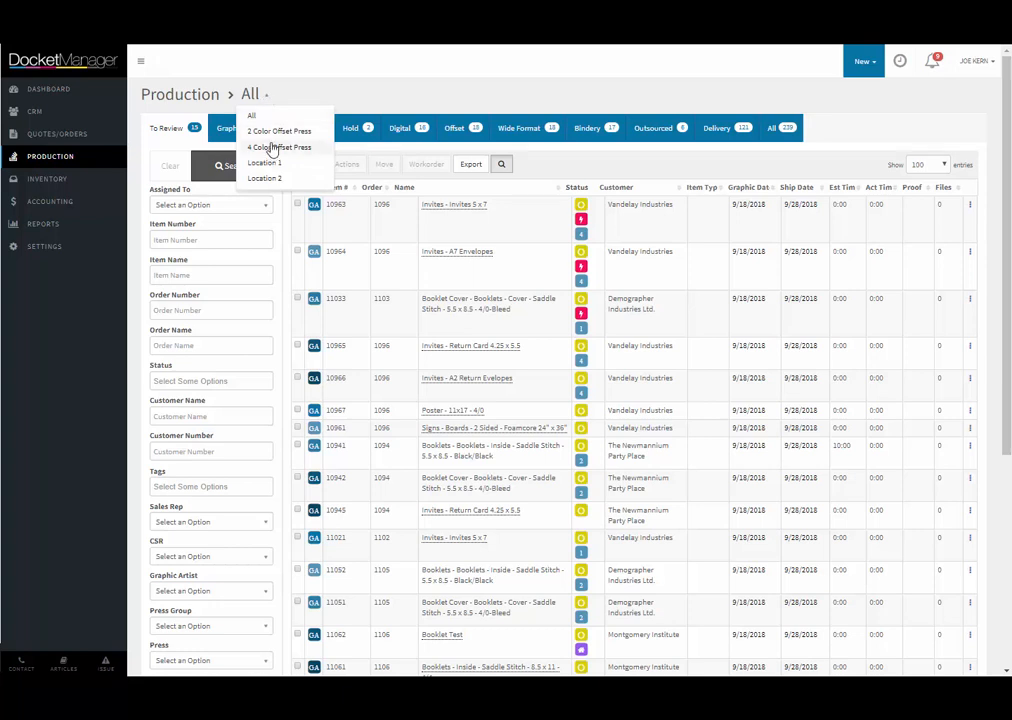
left_click(278, 131)
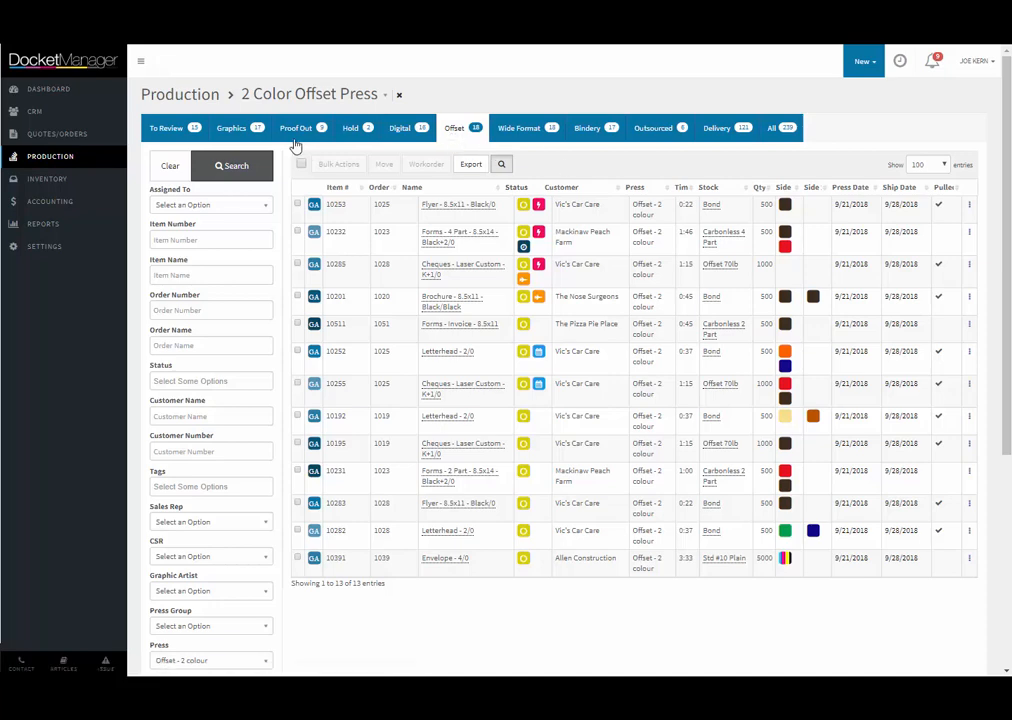
left_click(185, 166)
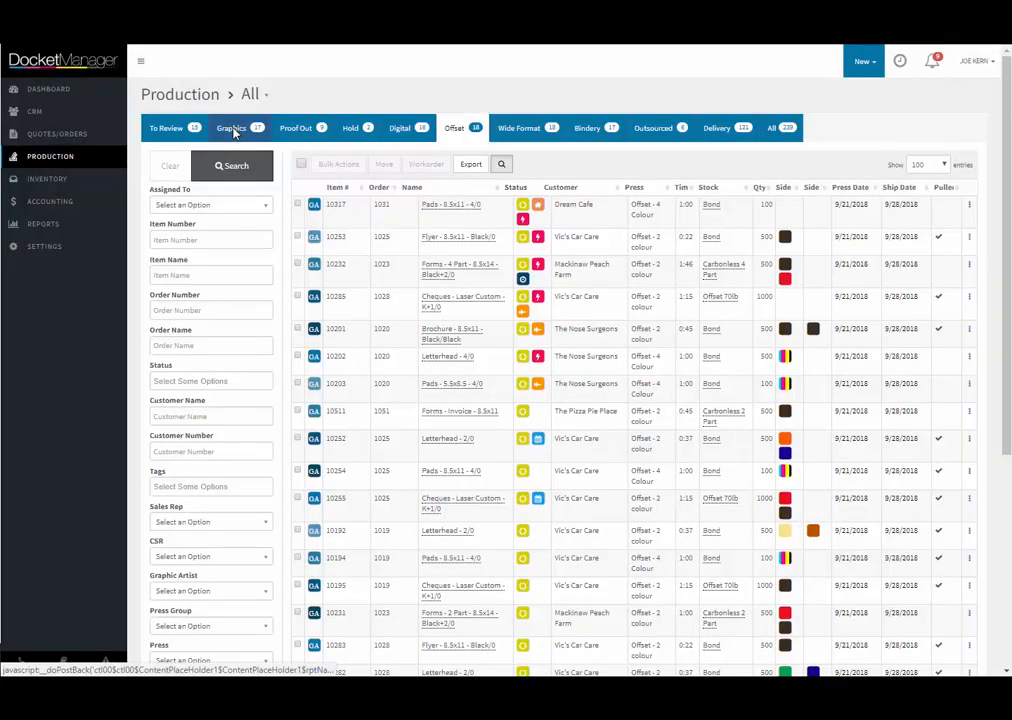
- Open the Graphics production queue and check the items' priority icons and colored proof statuses
left_click(236, 130)
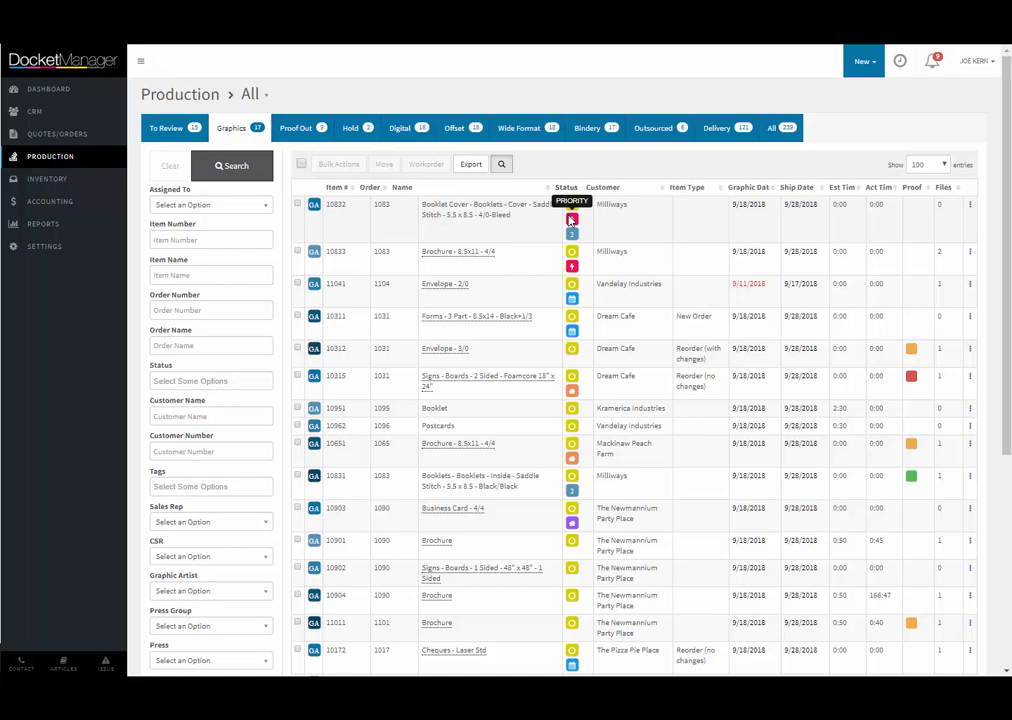
left_click(647, 227)
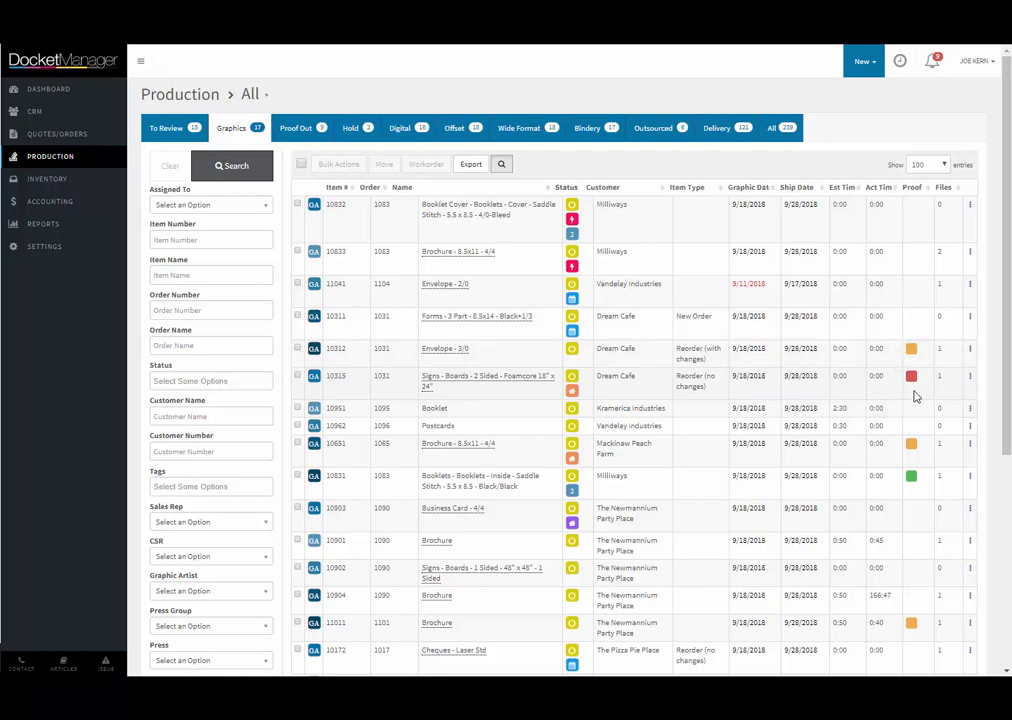
mouse_move(912, 383)
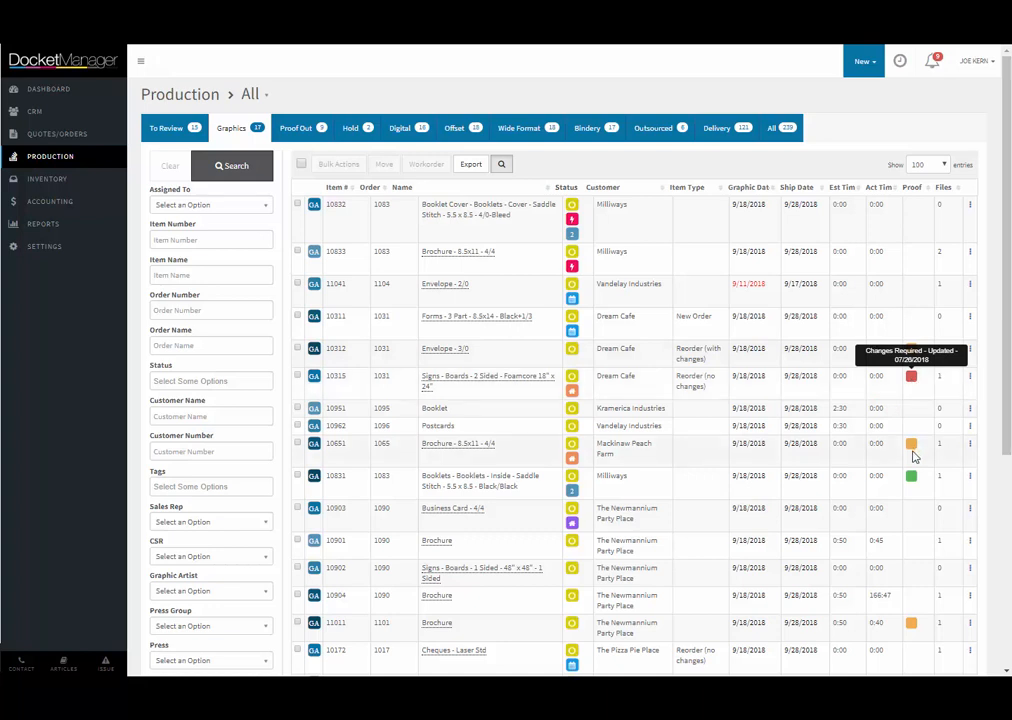
mouse_move(915, 448)
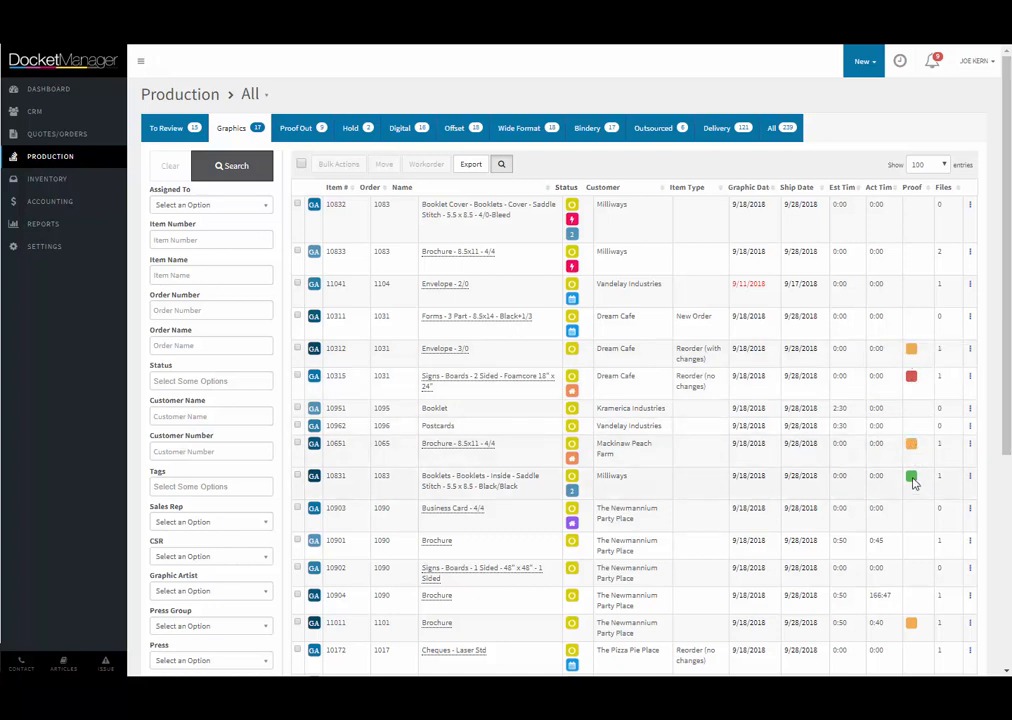
mouse_move(913, 483)
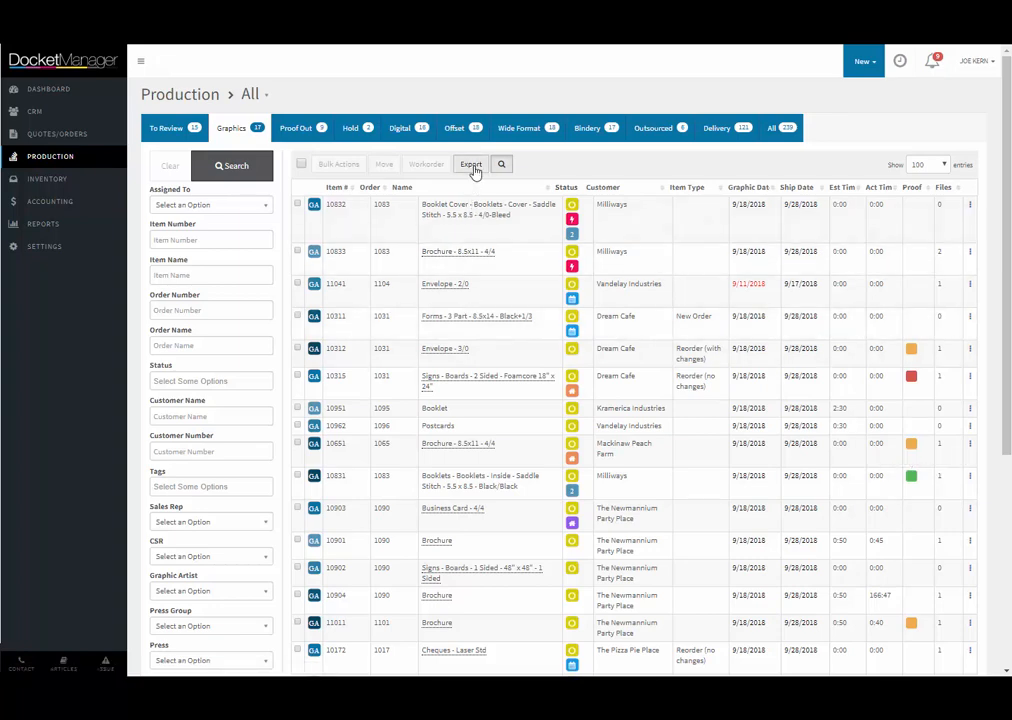
- Move the Milliways Booklet Cover item from the Graphics queue to the Digital queue
left_click(298, 206)
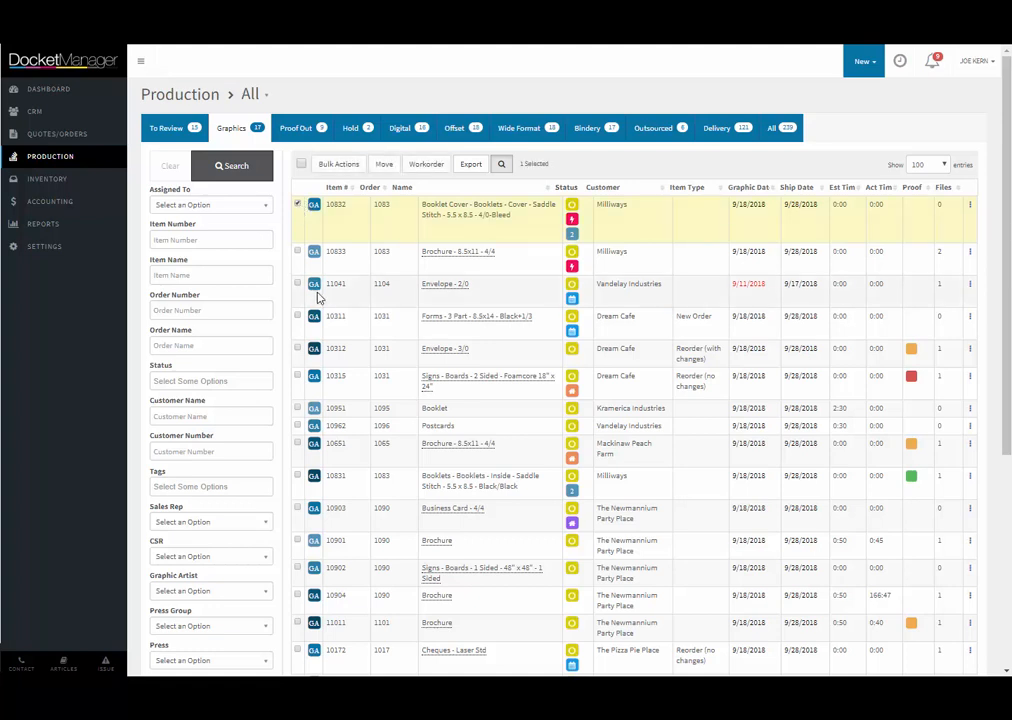
left_click(383, 165)
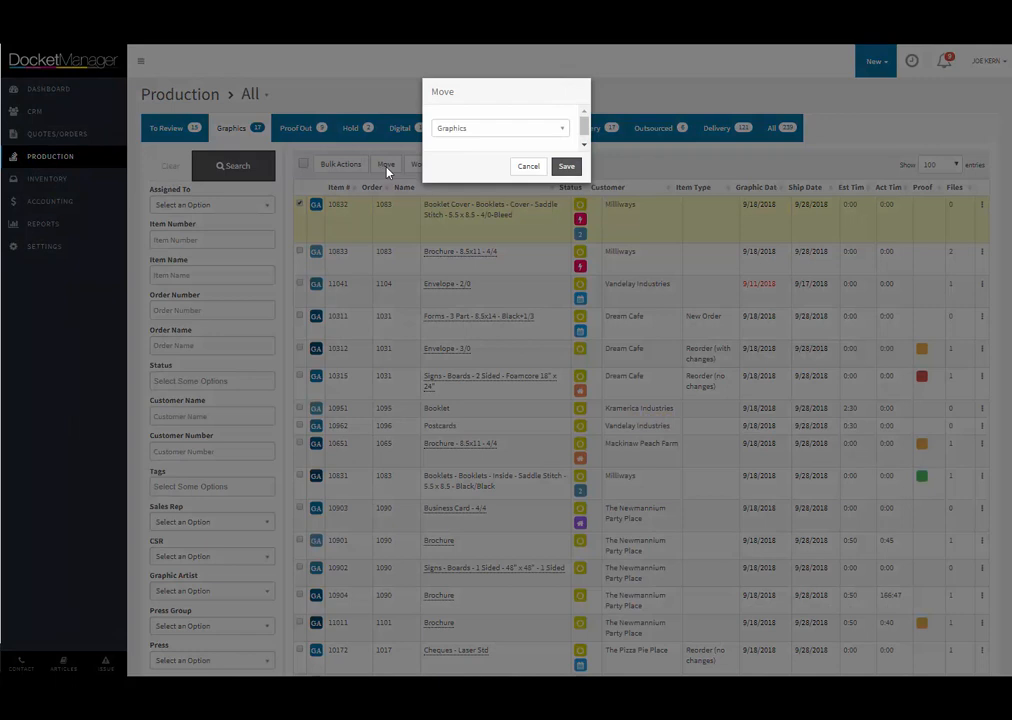
left_click(458, 131)
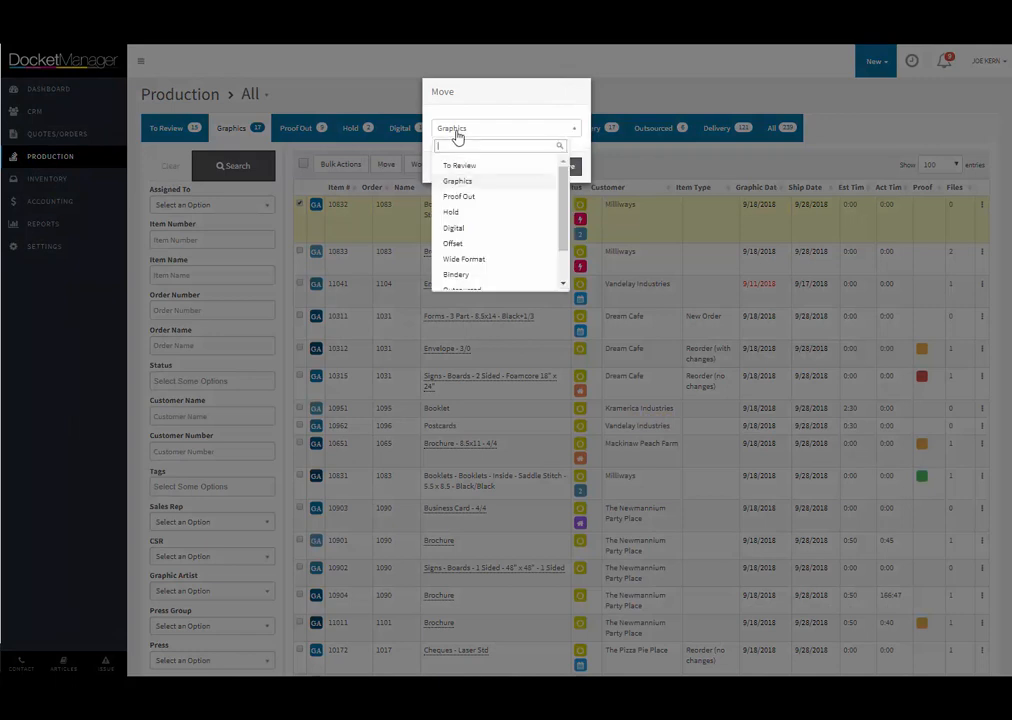
left_click(453, 228)
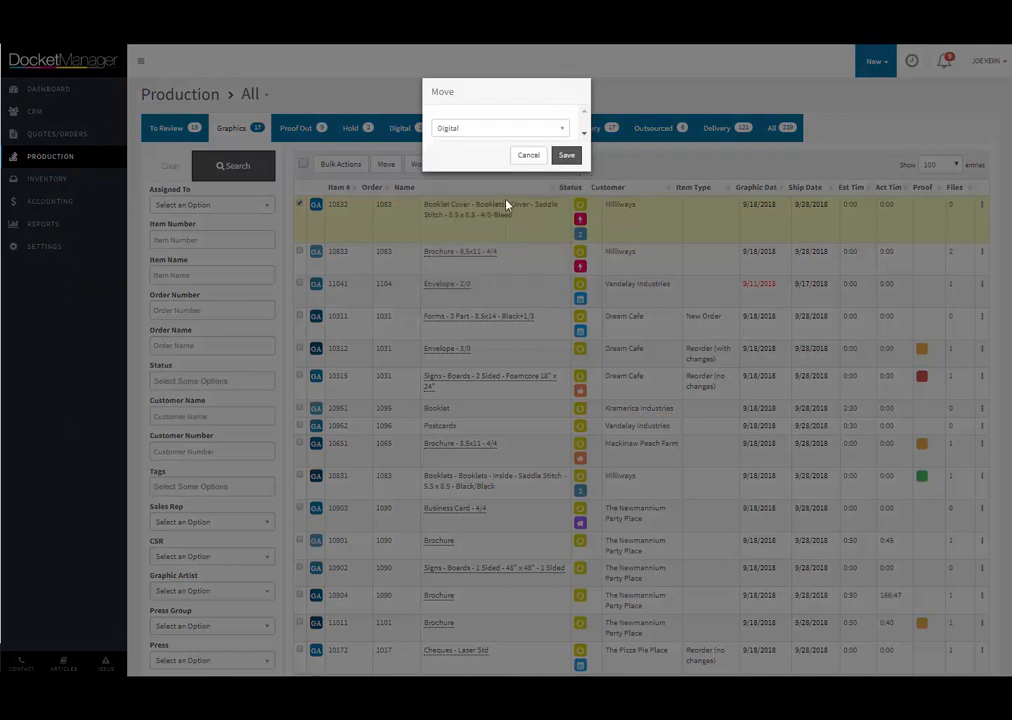
left_click(566, 158)
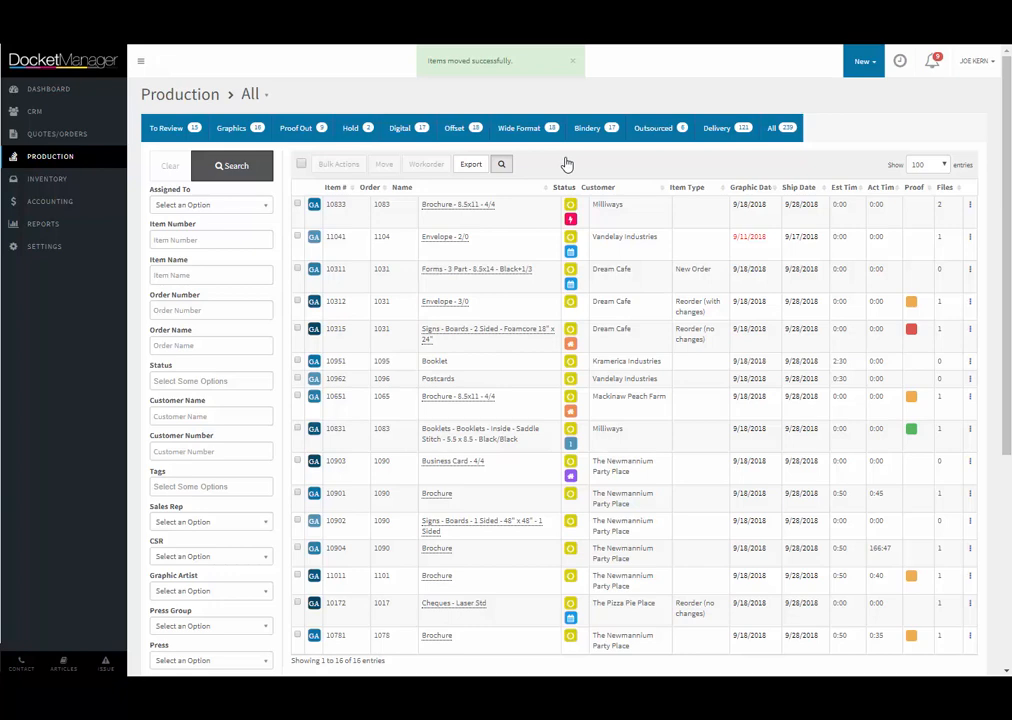
- Open the Offset production queue and review its press, time, stock and ink color columns
left_click(464, 130)
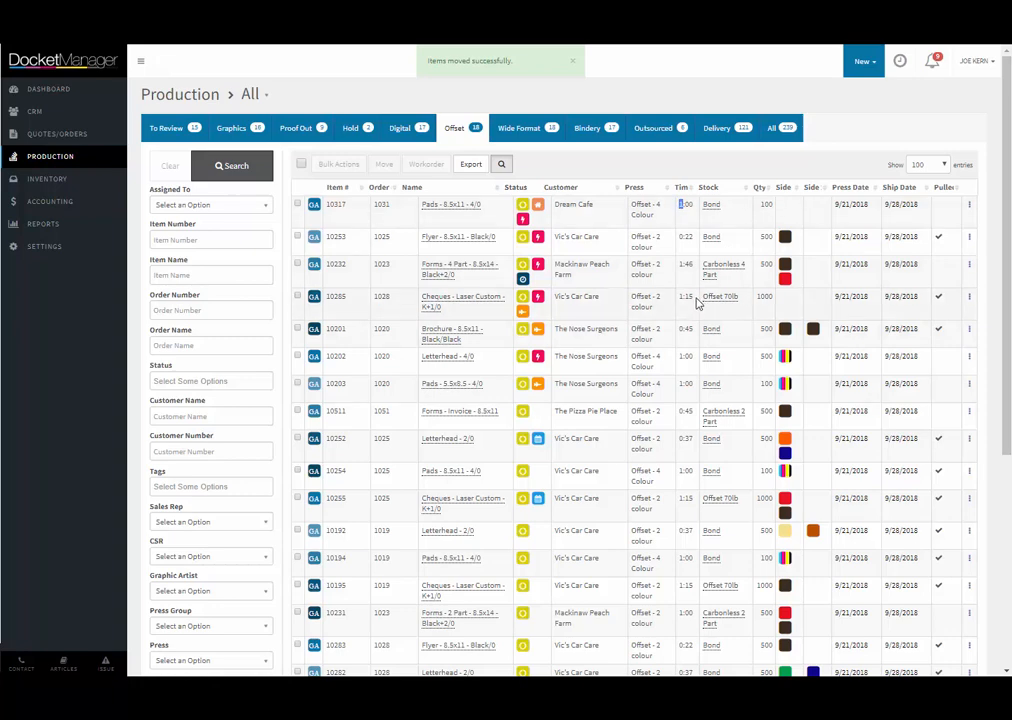
mouse_move(711, 205)
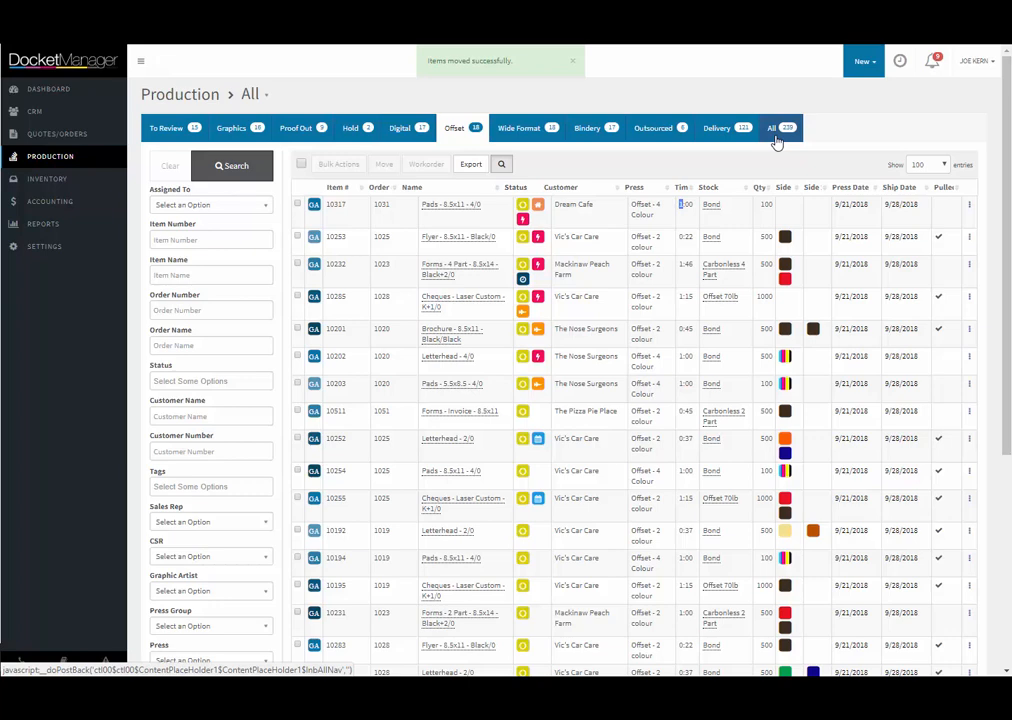
- Open the stock inventory and sort it by available quantity in descending order, viewing the entries with the most stock
left_click(59, 179)
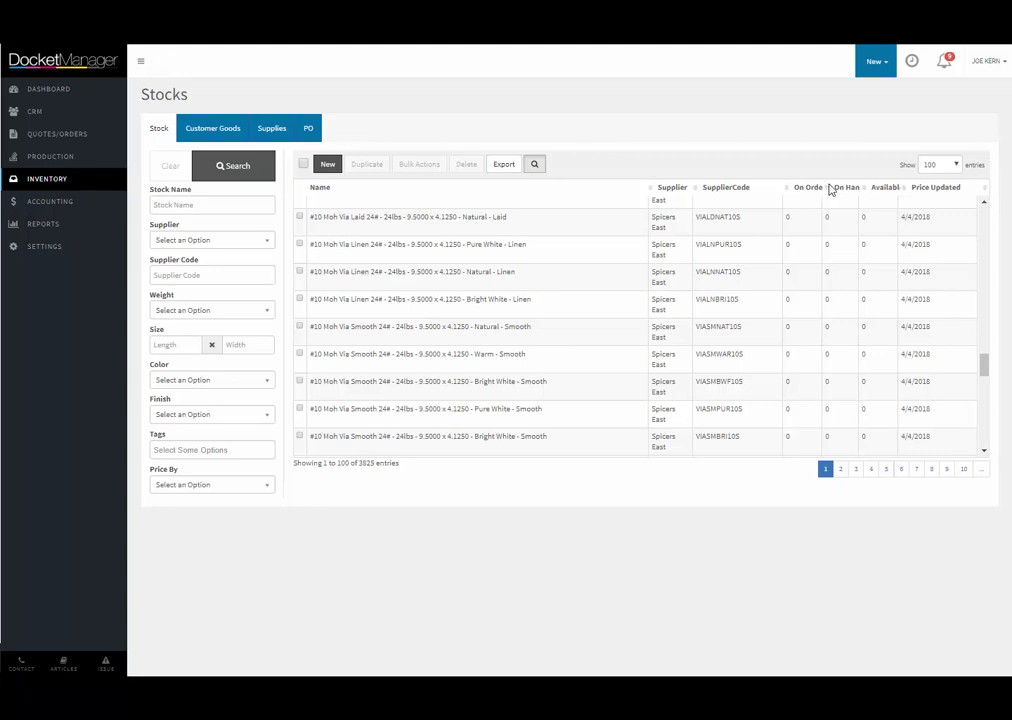
left_click(877, 190)
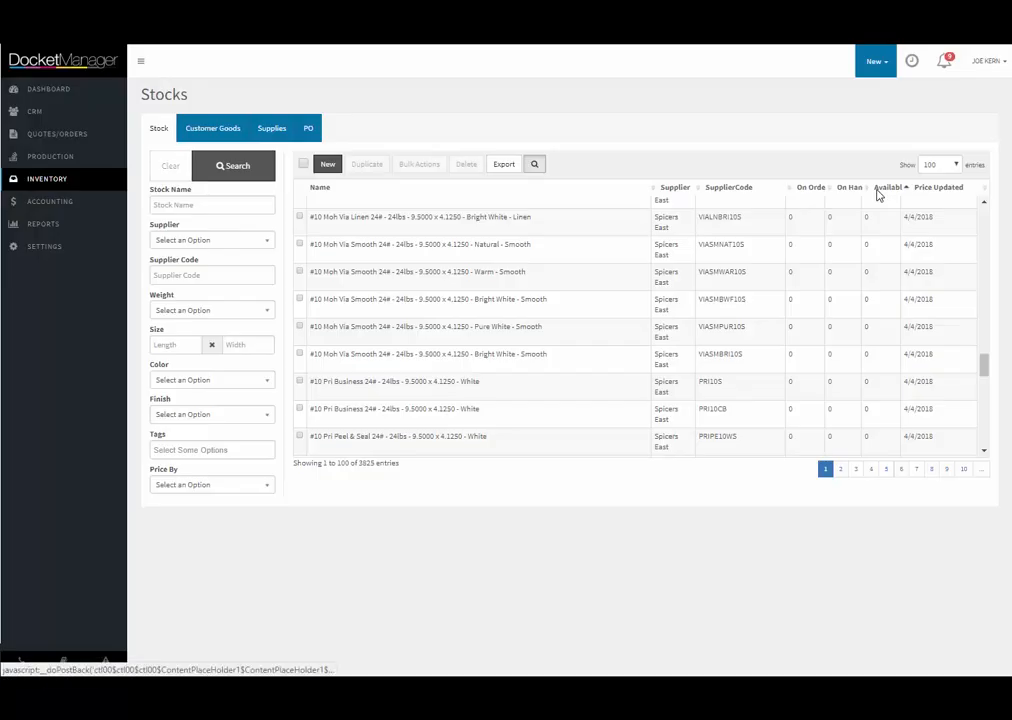
left_click(877, 191)
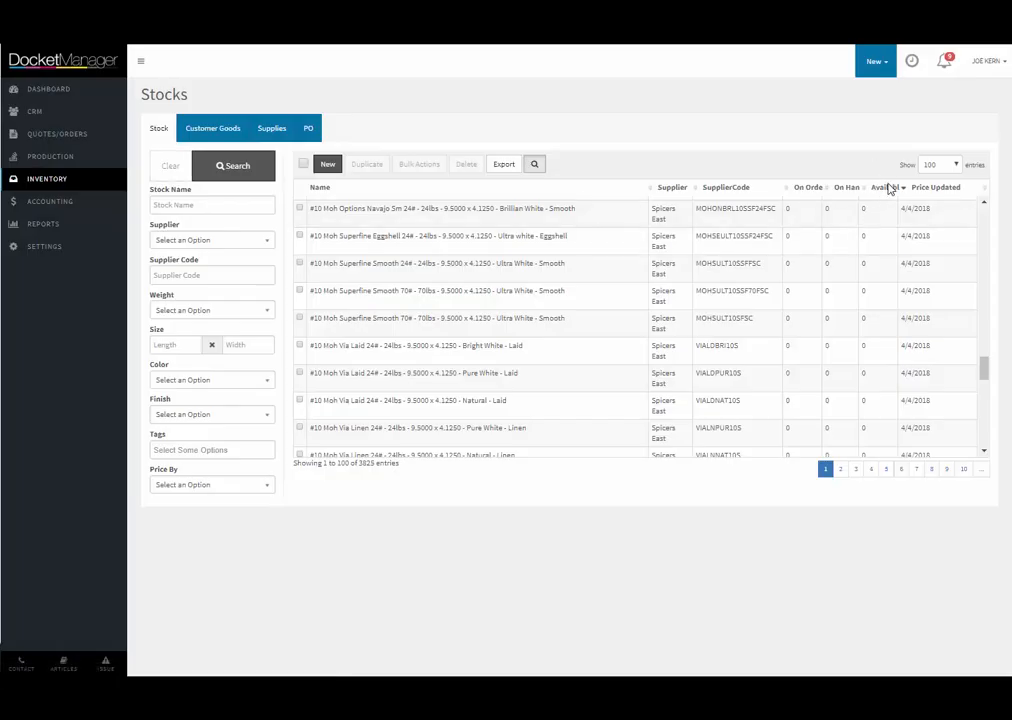
left_click(891, 189)
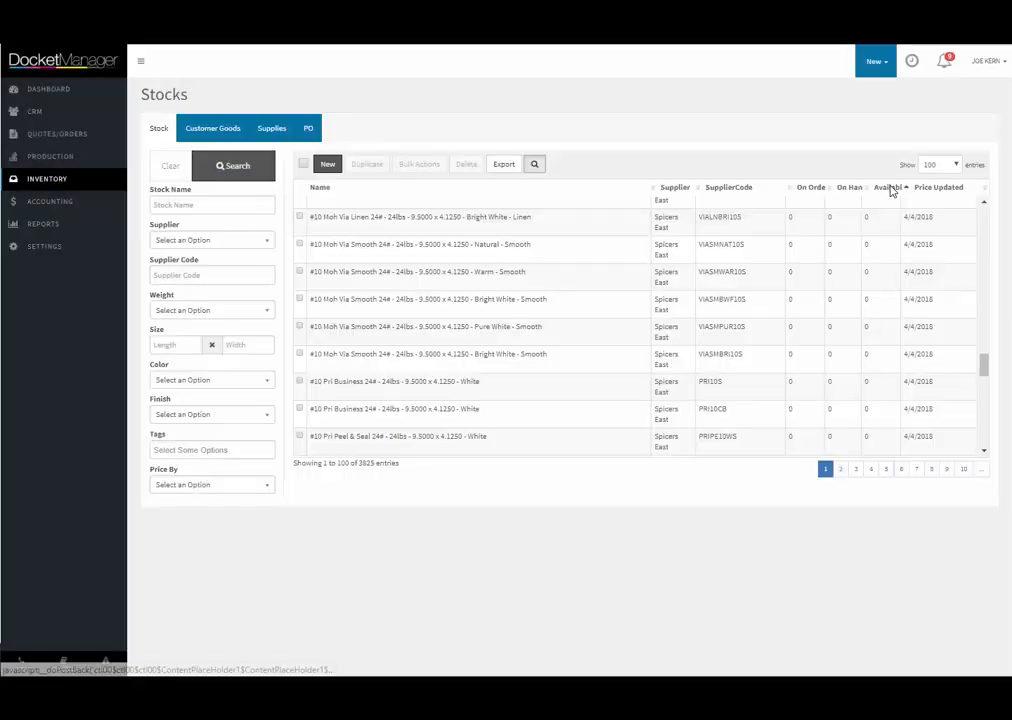
left_click(891, 189)
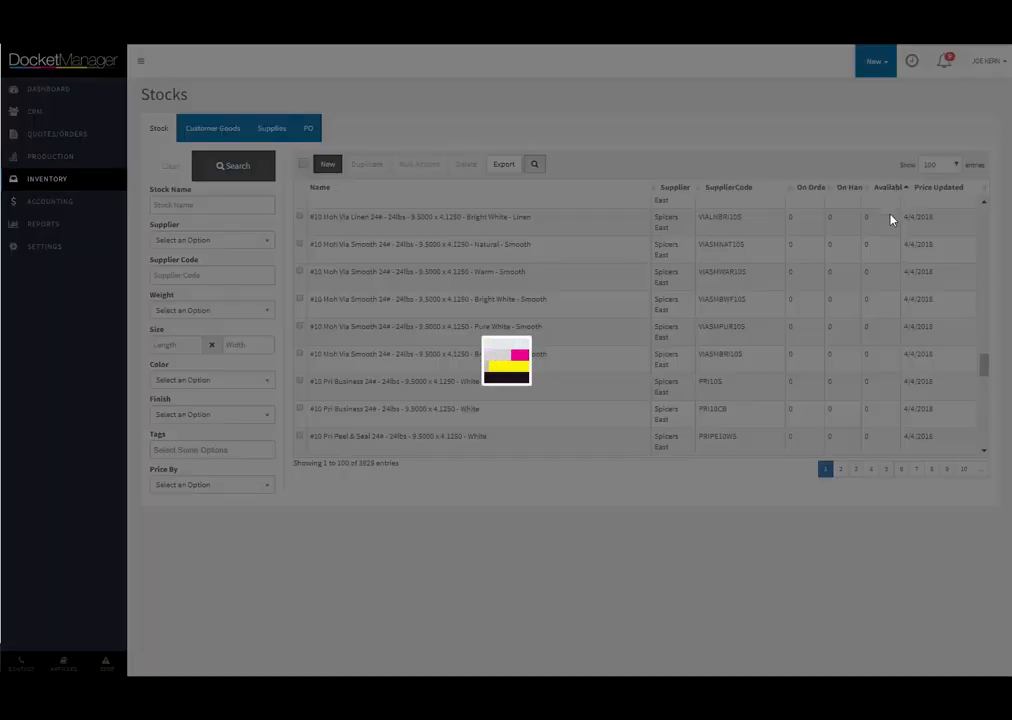
scroll(863, 244, "down", 5)
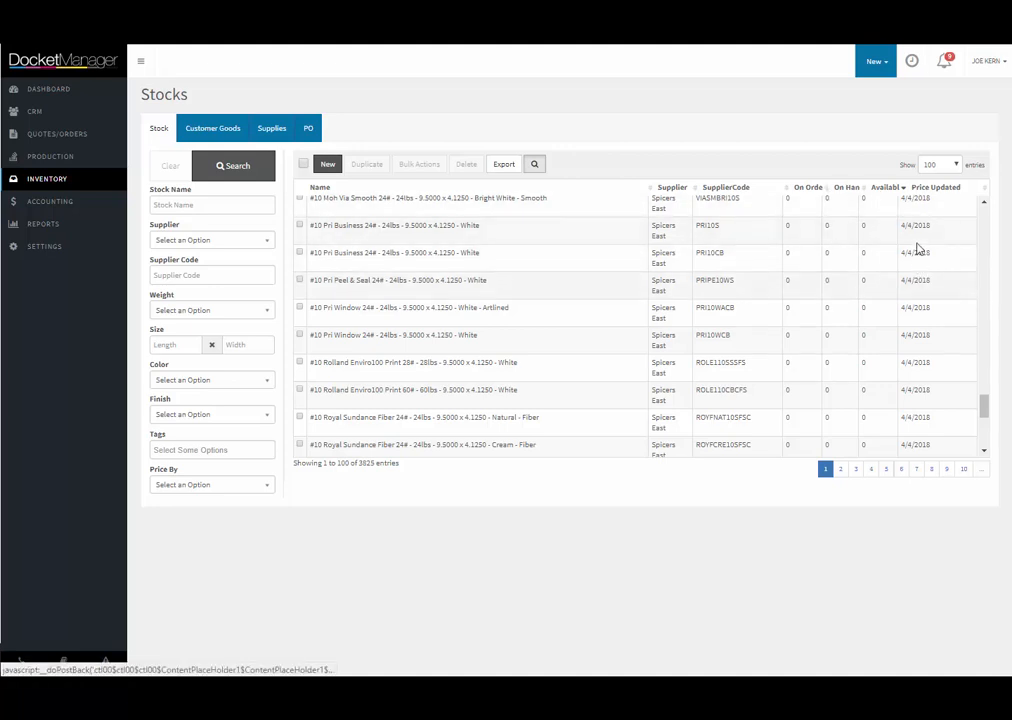
scroll(910, 258, "down", 1)
scroll(908, 262, "up", 5)
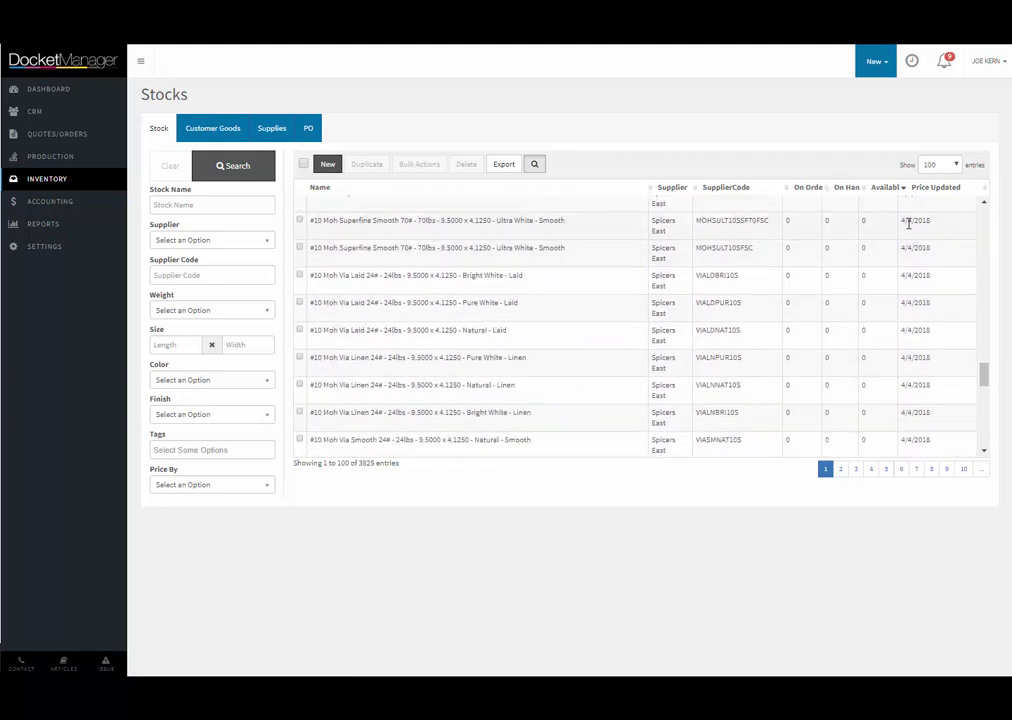
scroll(910, 244, "up", 10)
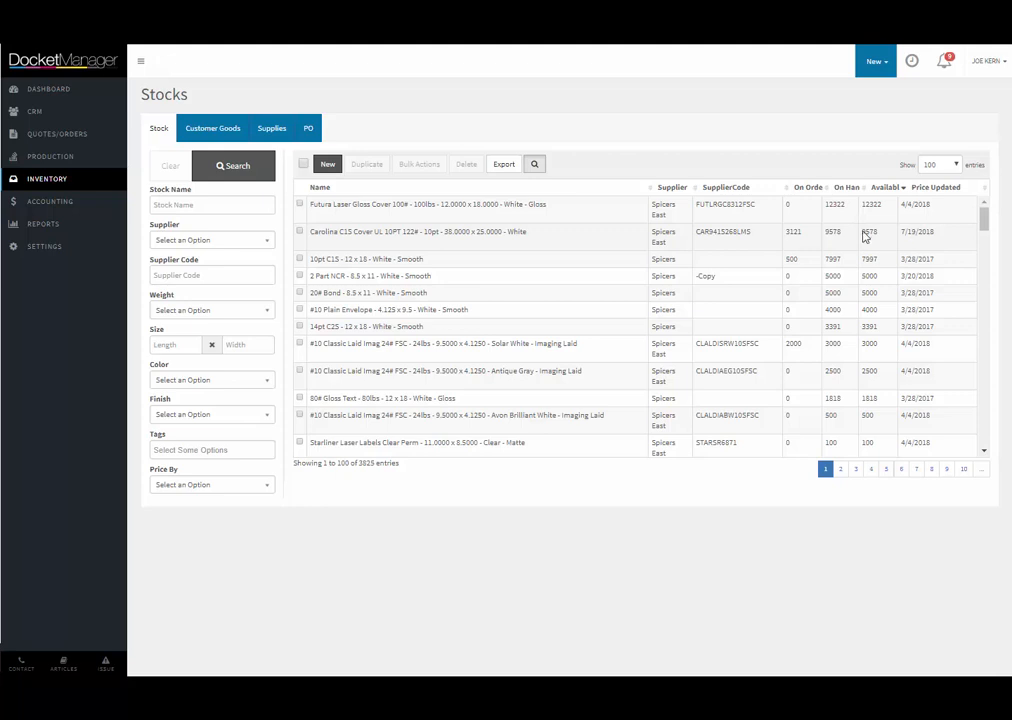
- Open the Customer Goods inventory and review the listed items with their on-order, on-hand and available quantities
left_click(238, 132)
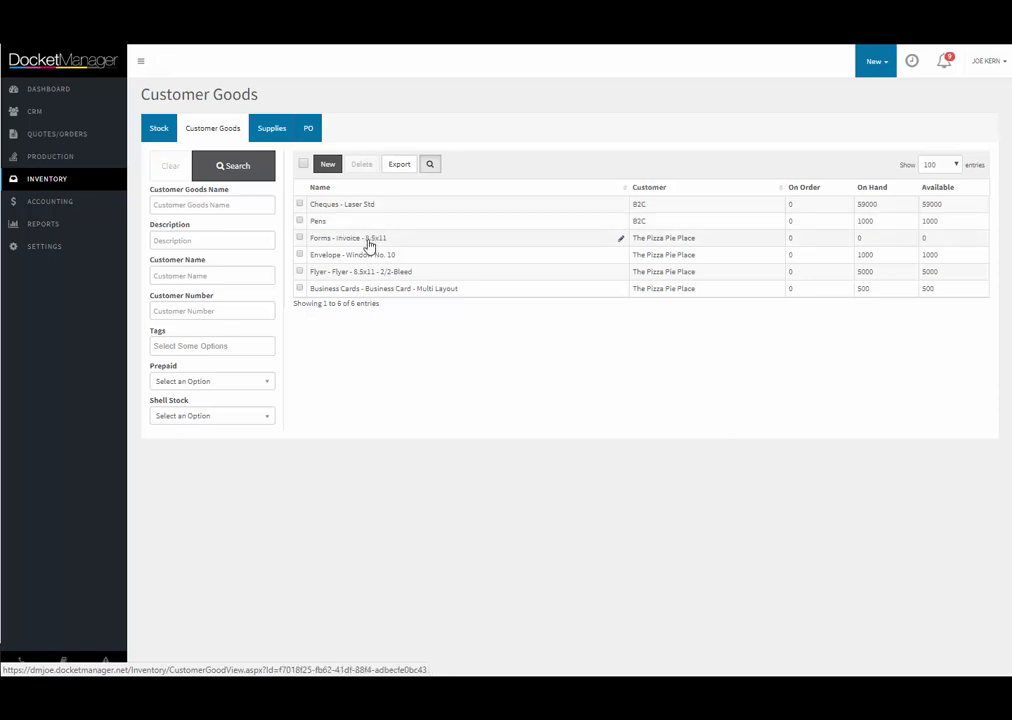
- Review the details of the Envelope - Window No. 10 customer good and return to the Customer Goods list
left_click(355, 259)
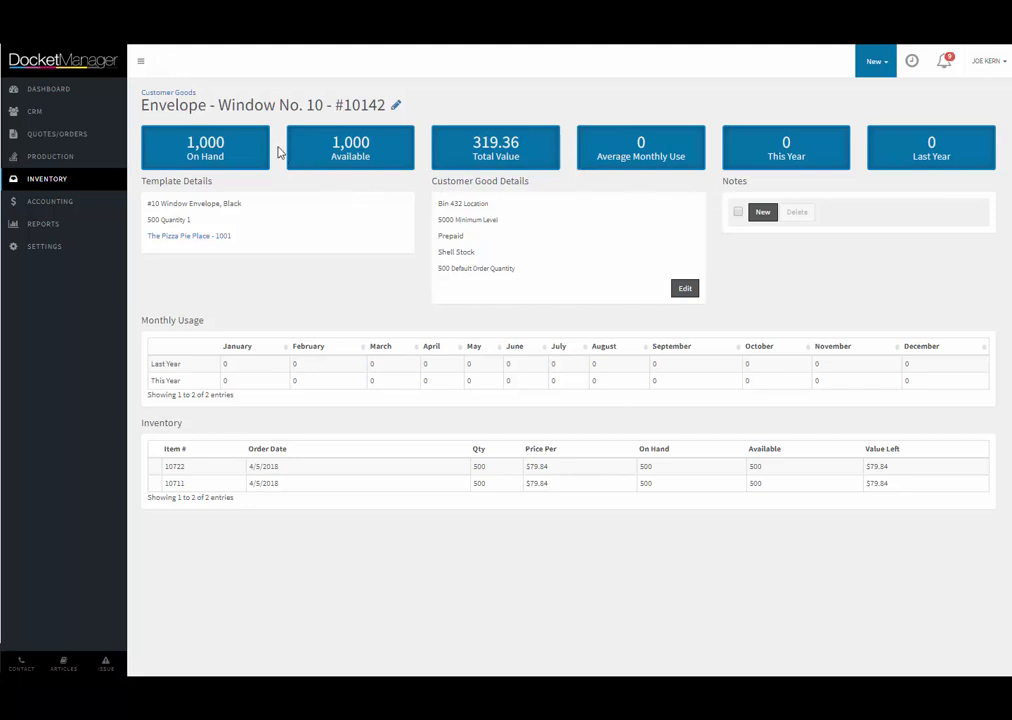
left_click(170, 94)
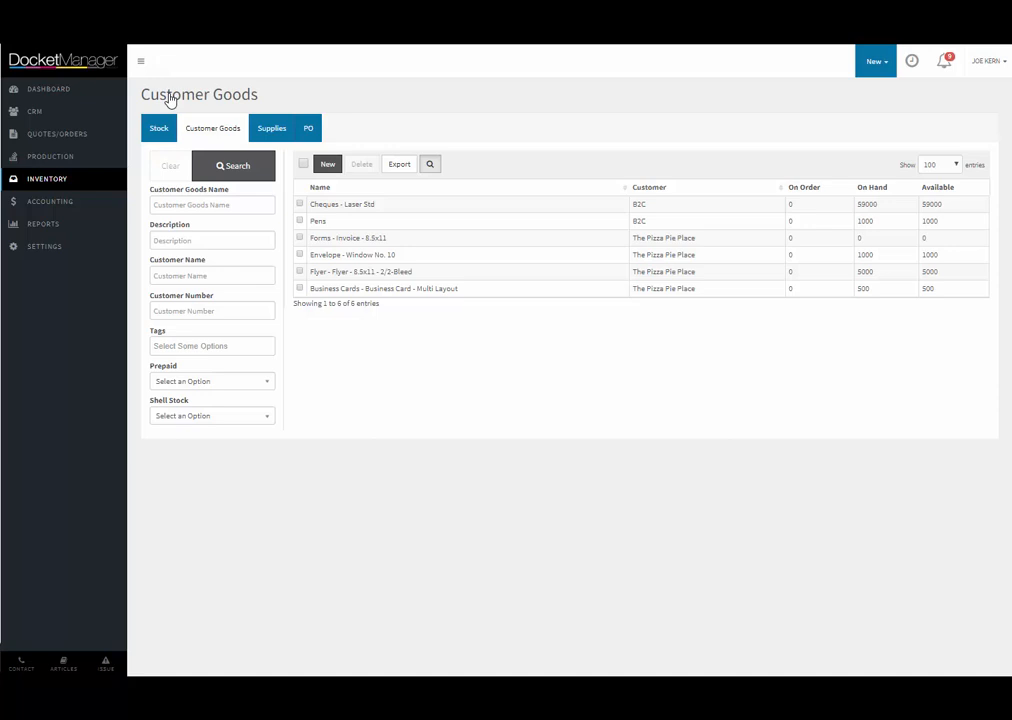
- Open the inventory purchase orders and view the pending Spicers purchase order created on 9/14/2018
left_click(309, 129)
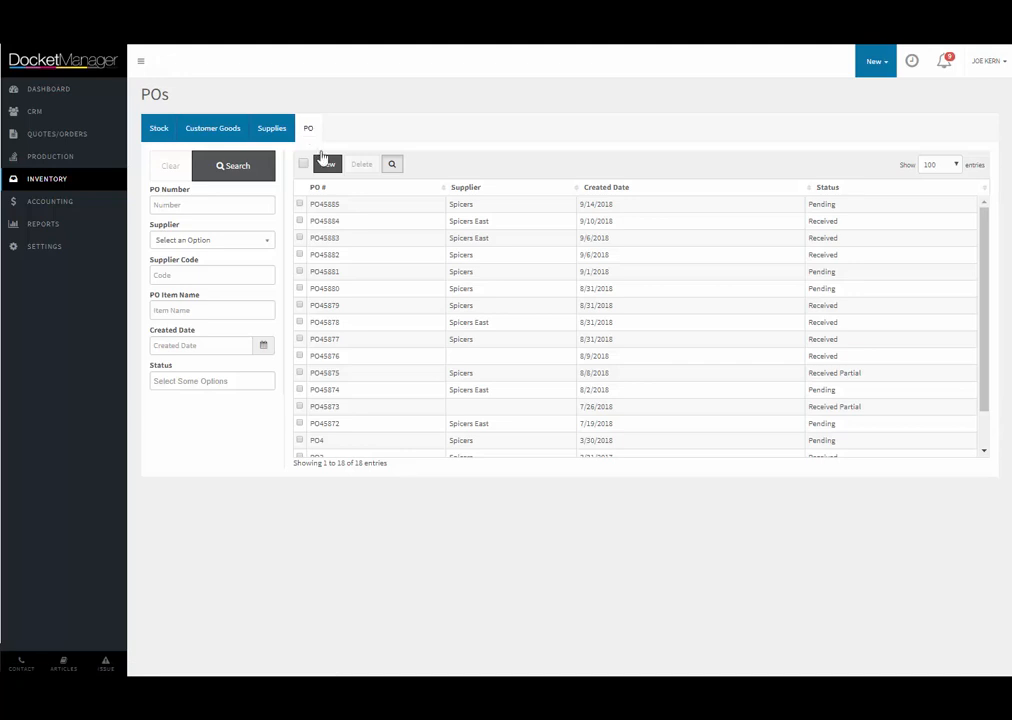
left_click(334, 205)
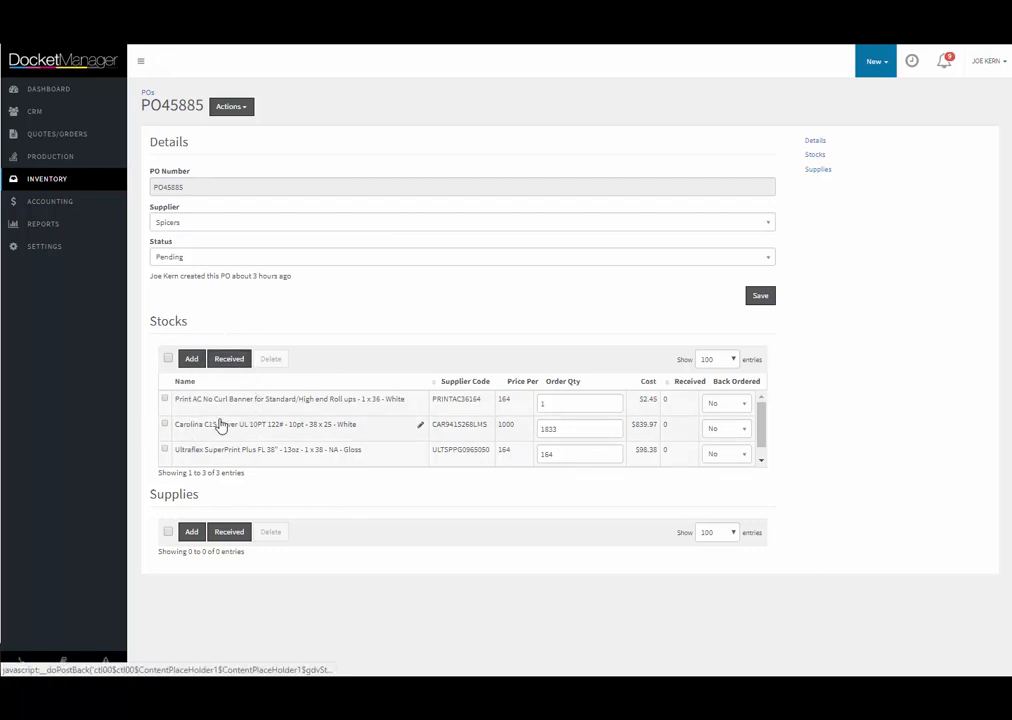
- Filter the stocks to add to the purchase order by Requires Reorder Yes, select Carolina C1S Cover UL 10PT, and cancel without adding it
left_click(192, 360)
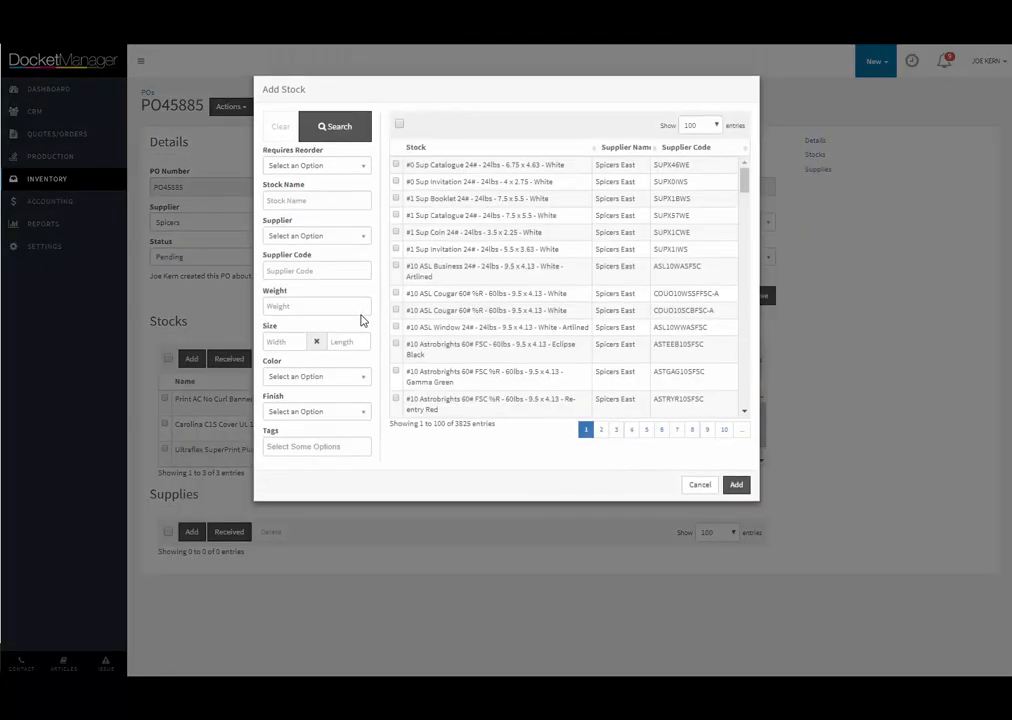
scroll(416, 299, "down", 10)
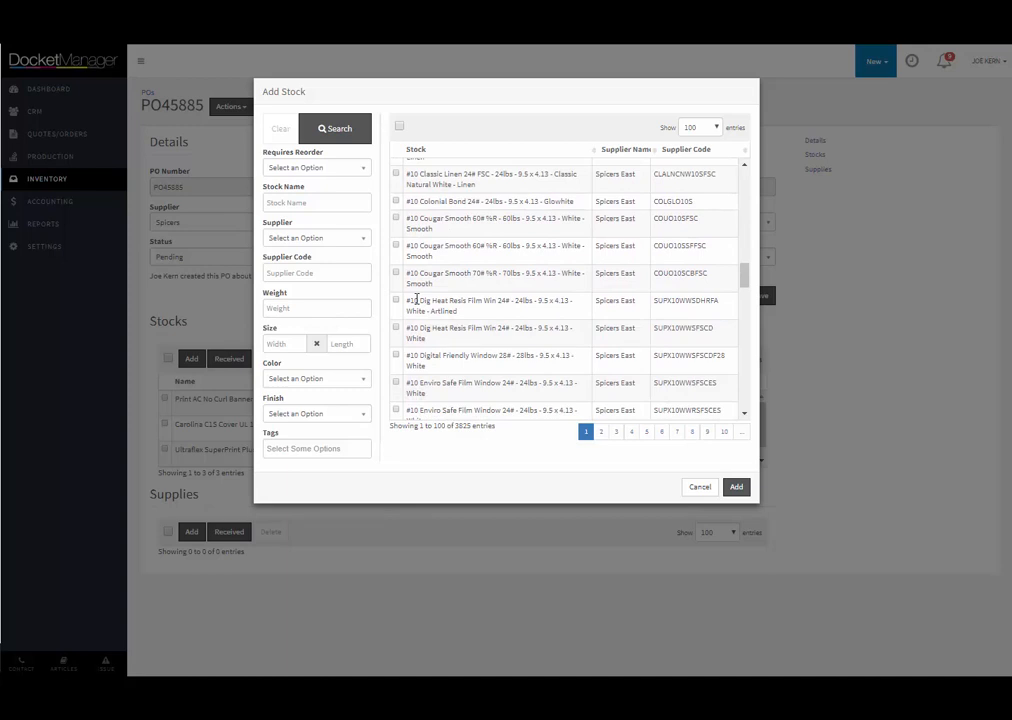
left_click(396, 272)
left_click(281, 172)
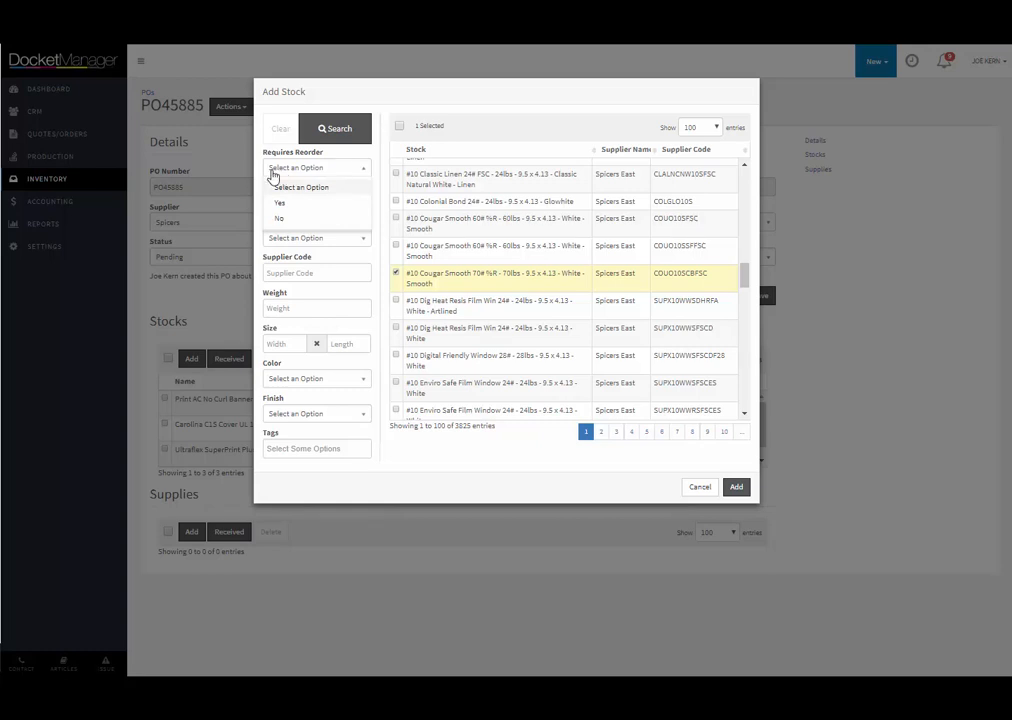
left_click(289, 203)
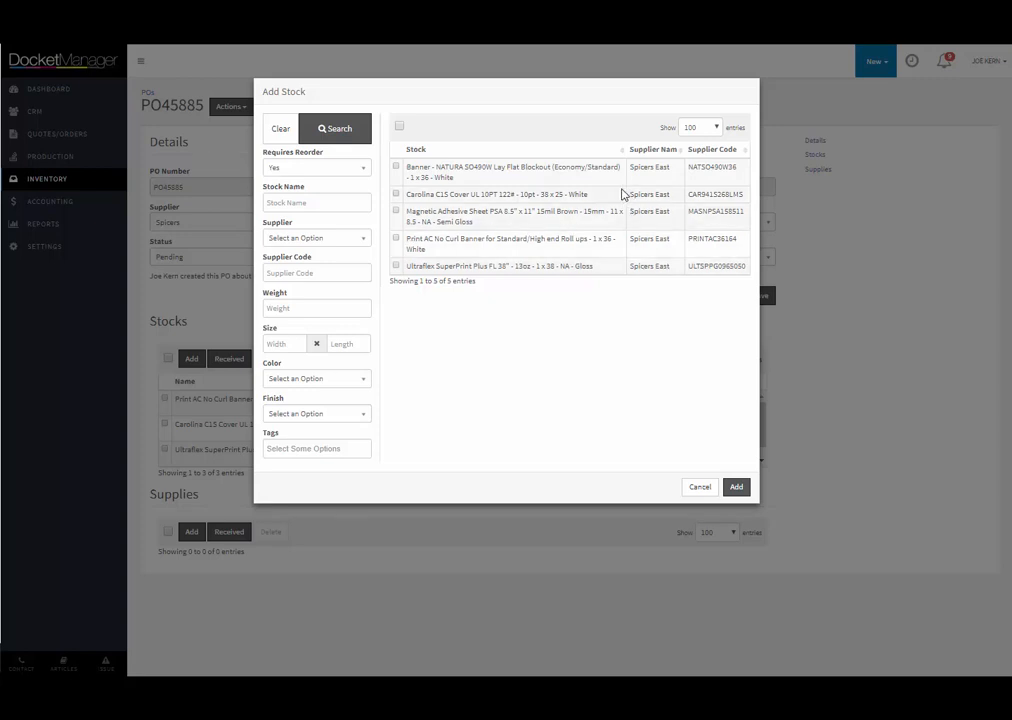
left_click(396, 194)
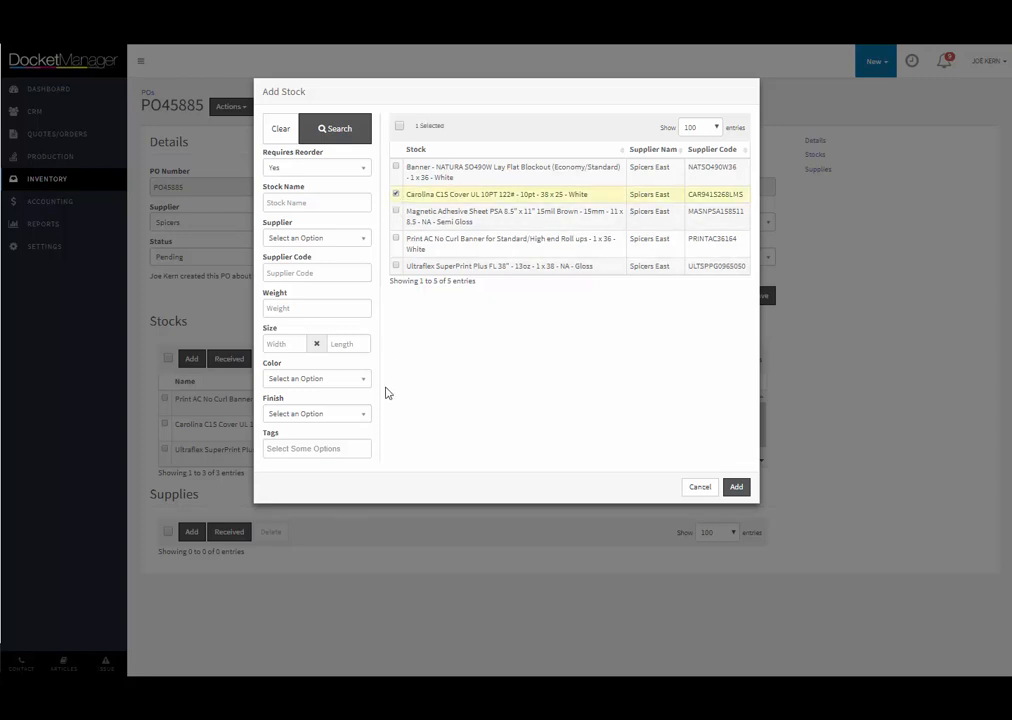
left_click(692, 490)
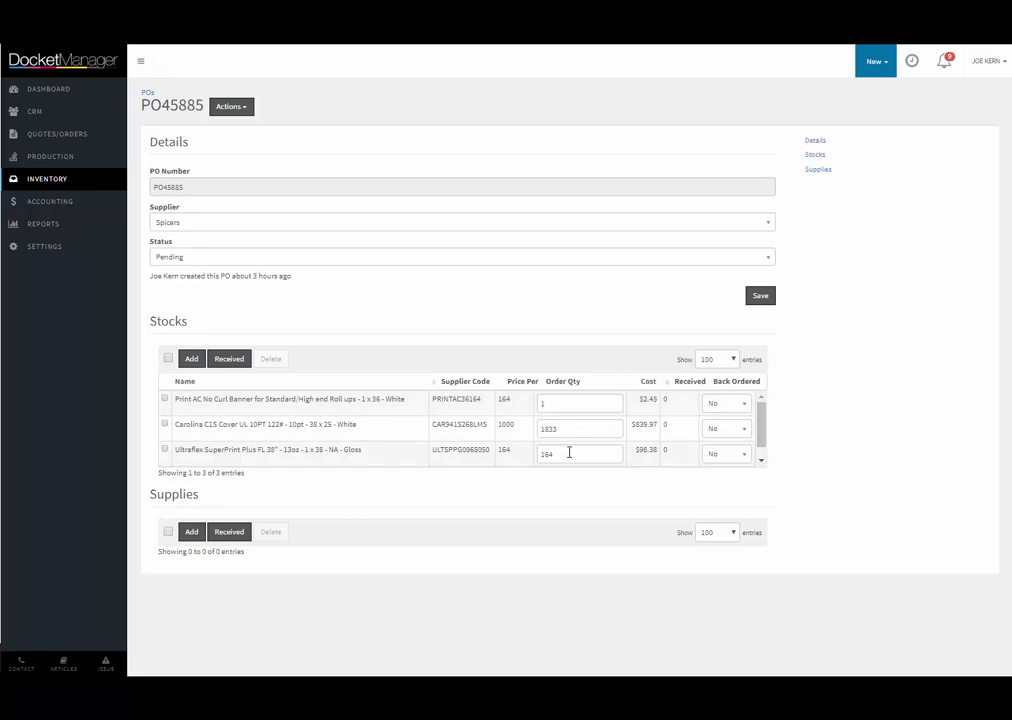
- Review the purchase order's remaining stock lines and its options for printing or emailing the PO
scroll(557, 445, "down", 1)
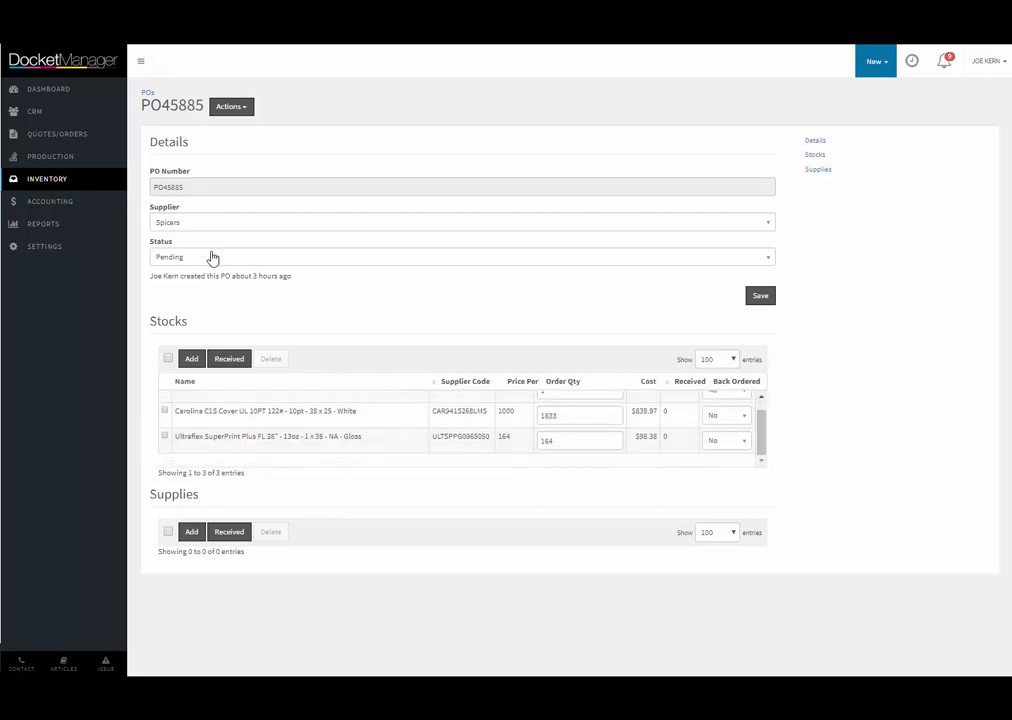
left_click(231, 106)
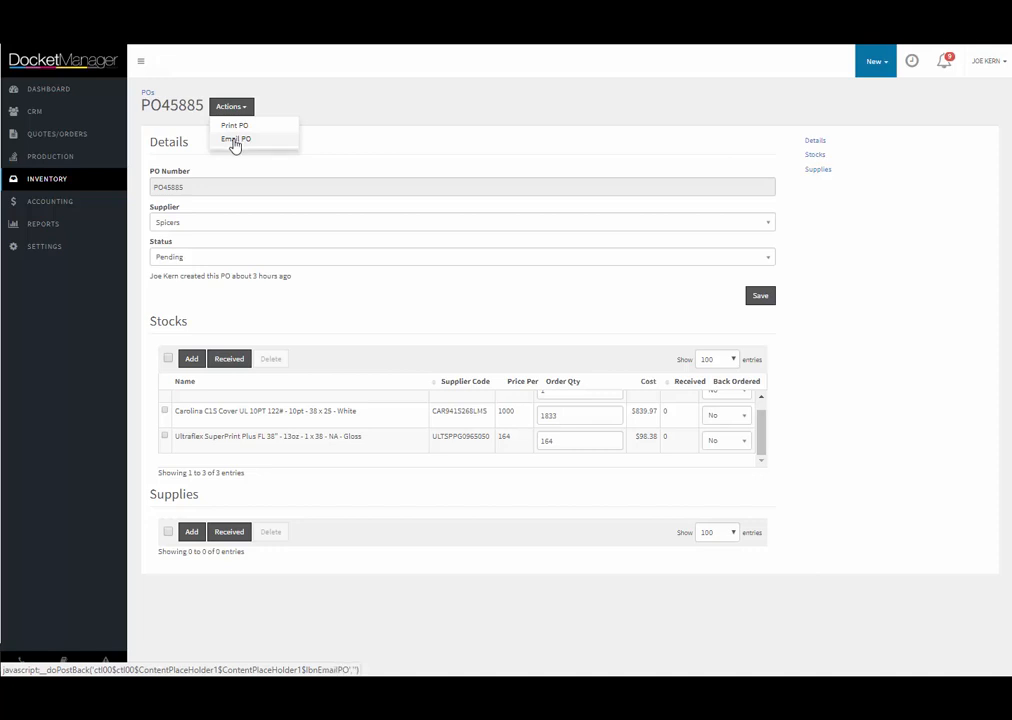
- View the received-quantity form for the stocks without adding a record, and check the Back Ordered choices for Carolina C1S Cover
left_click(229, 360)
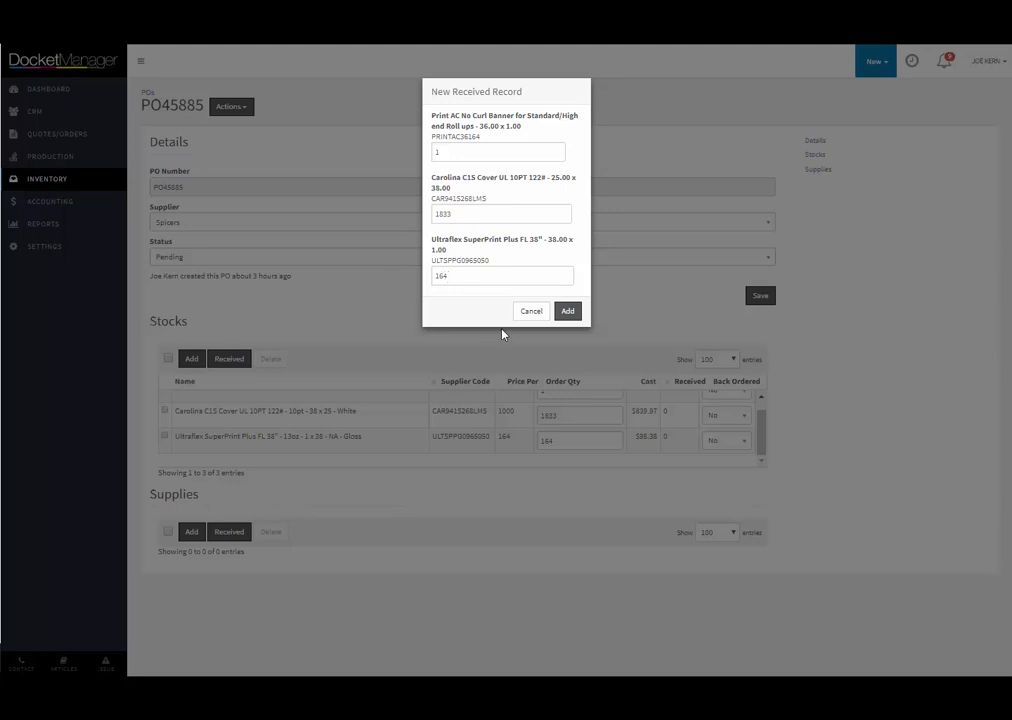
left_click(527, 313)
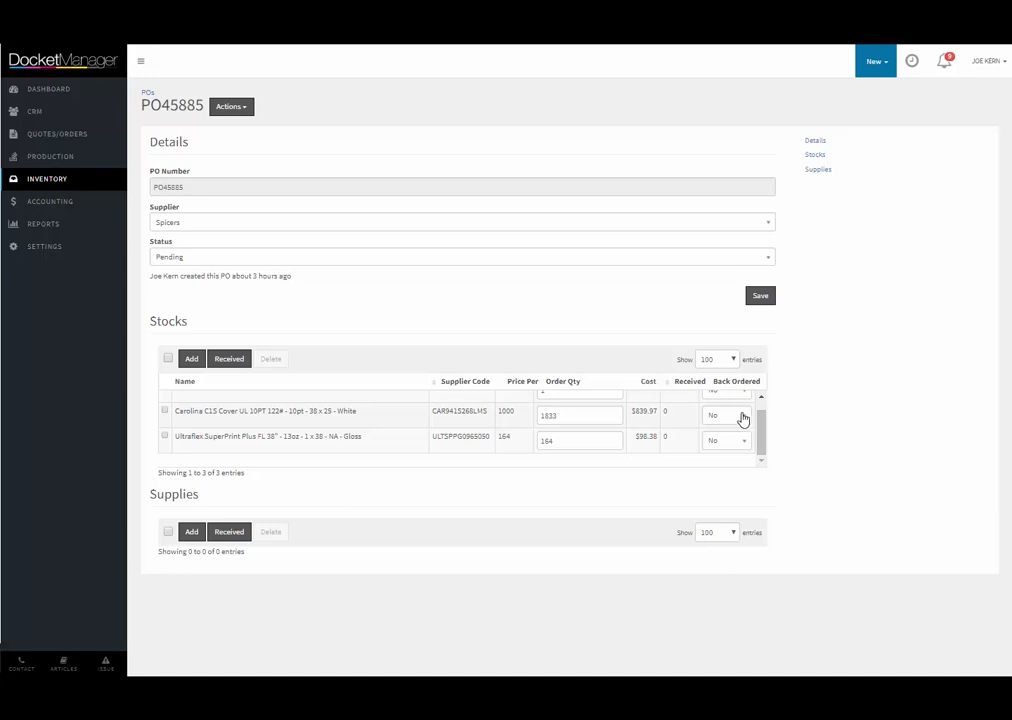
left_click(744, 420)
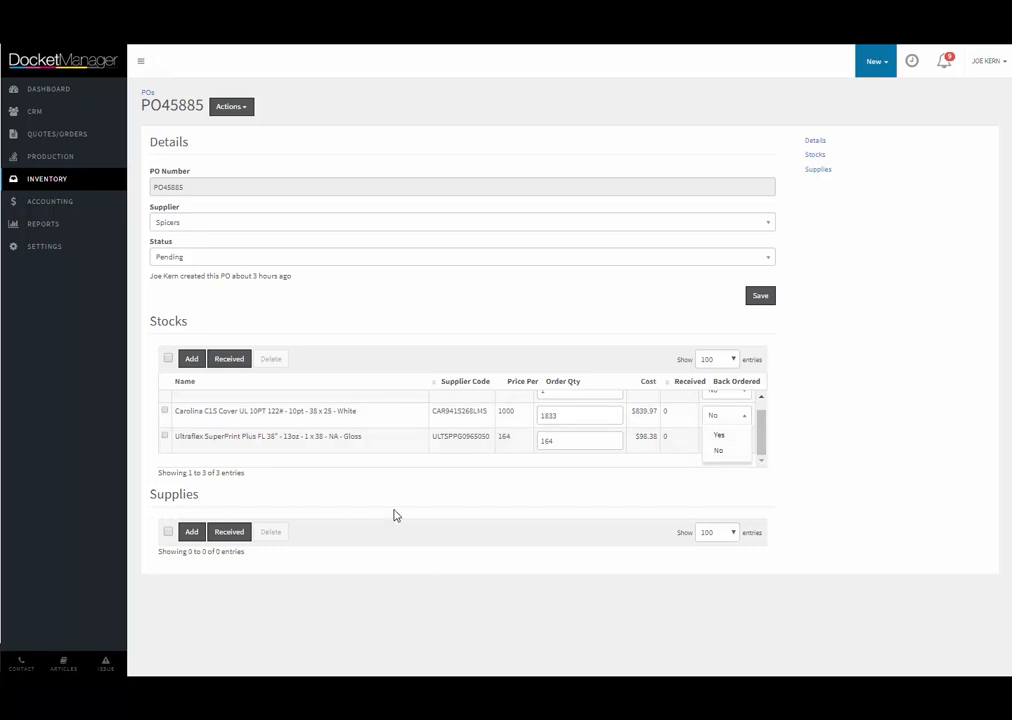
left_click(334, 487)
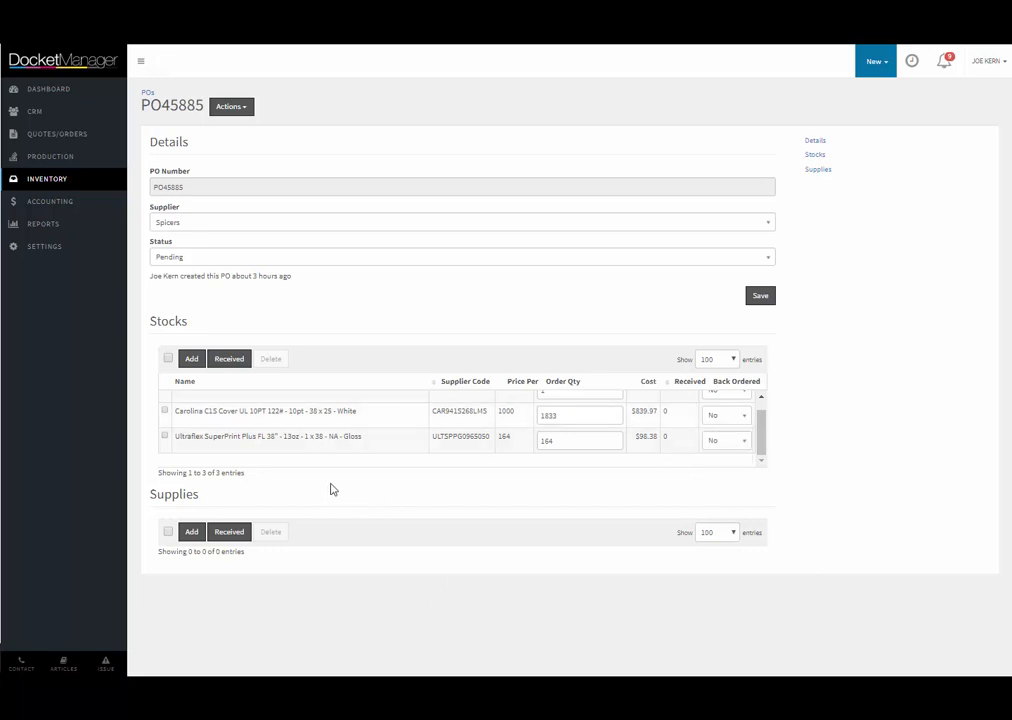
- Return to the purchase order list and filter it by the status Received Partial
left_click(147, 92)
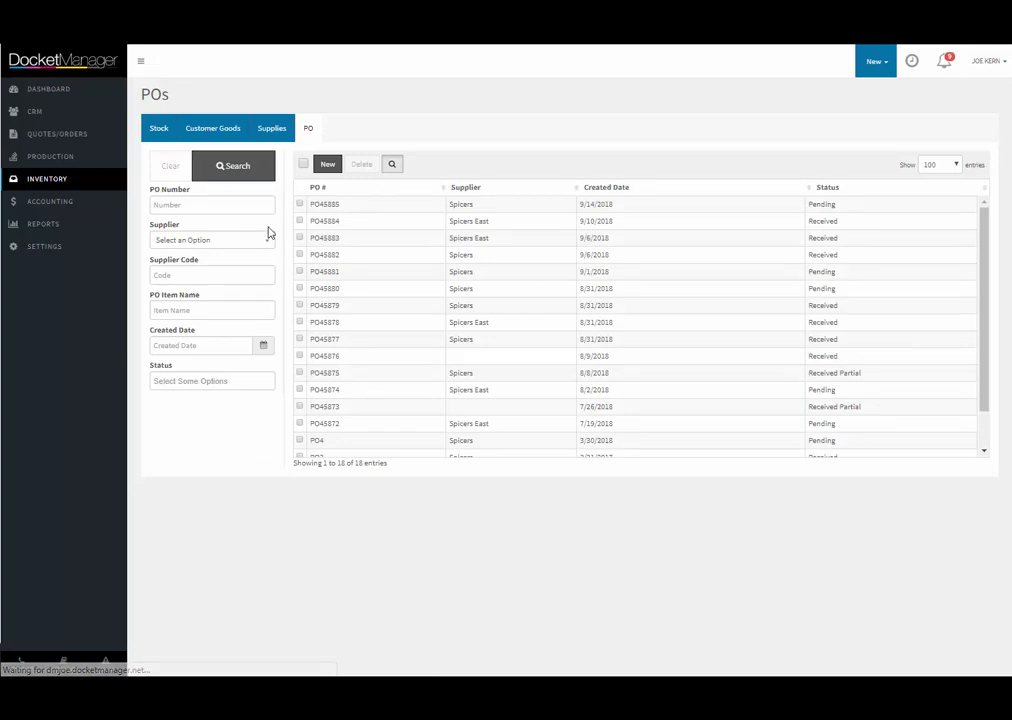
left_click(199, 381)
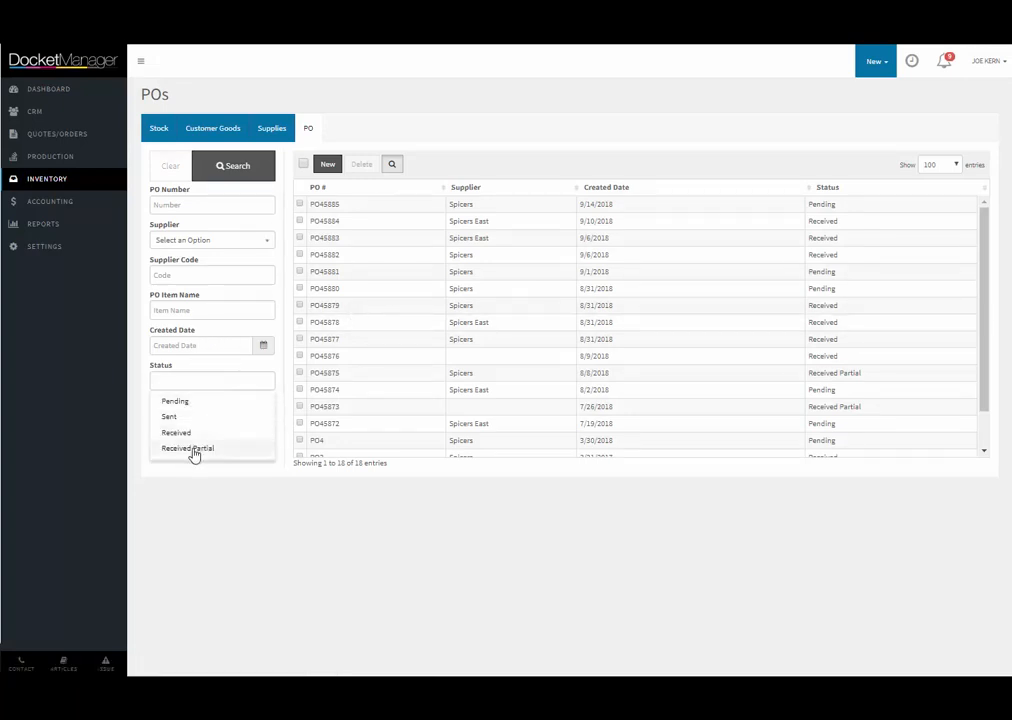
left_click(190, 449)
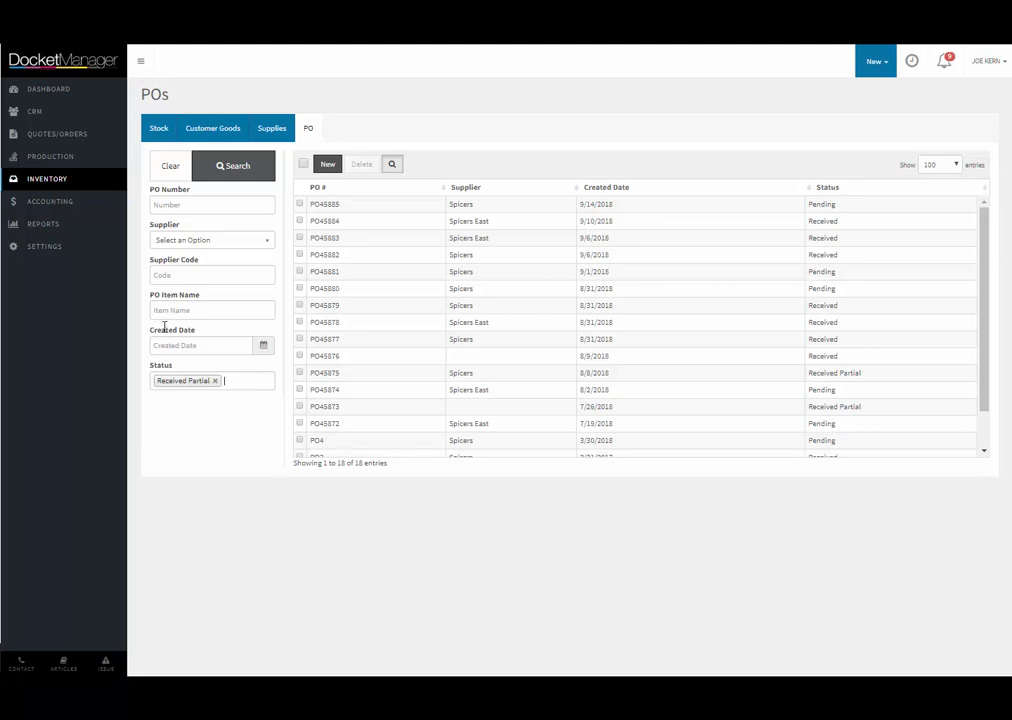
left_click(218, 176)
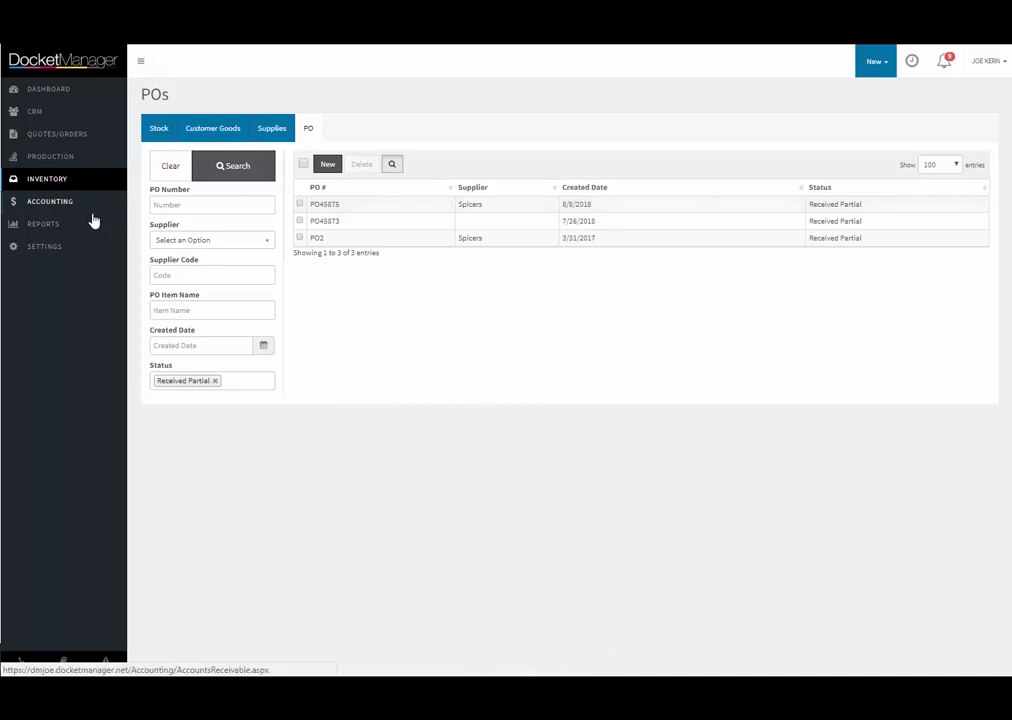
- Open the accounting Revenue Breakdown and clear its date range to show figures for all dates
left_click(60, 203)
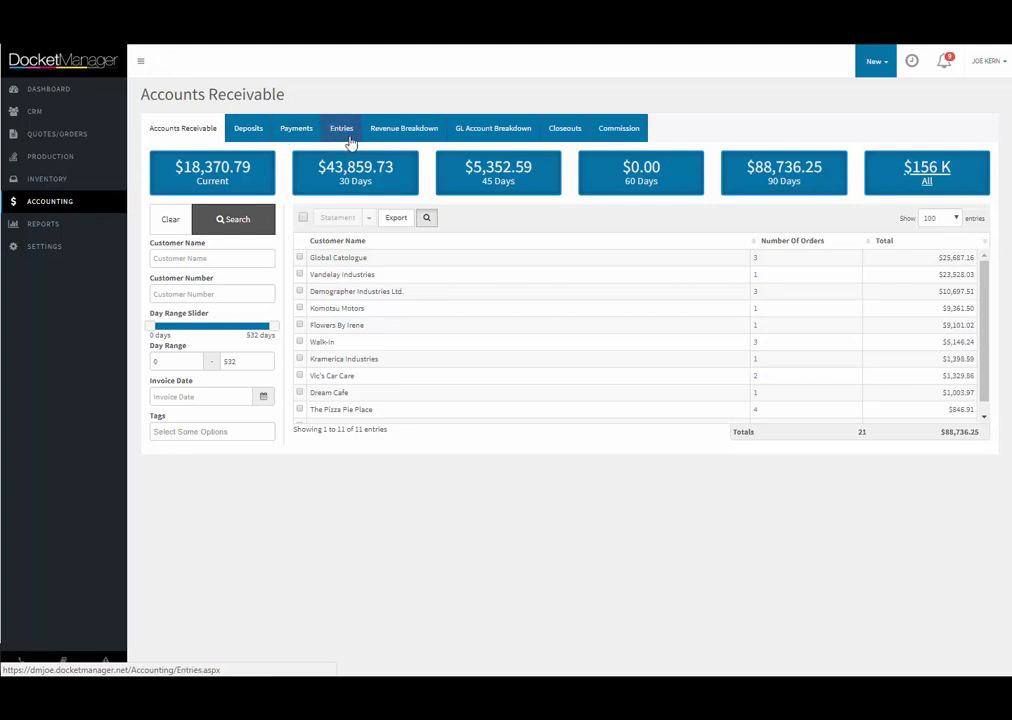
left_click(397, 140)
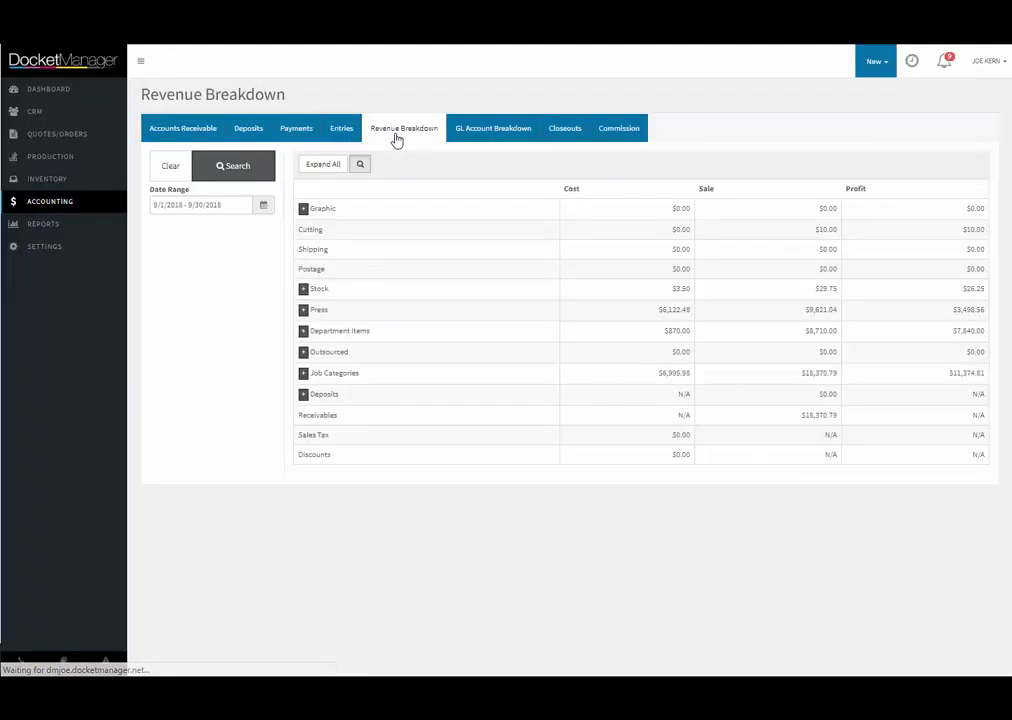
left_click(245, 205)
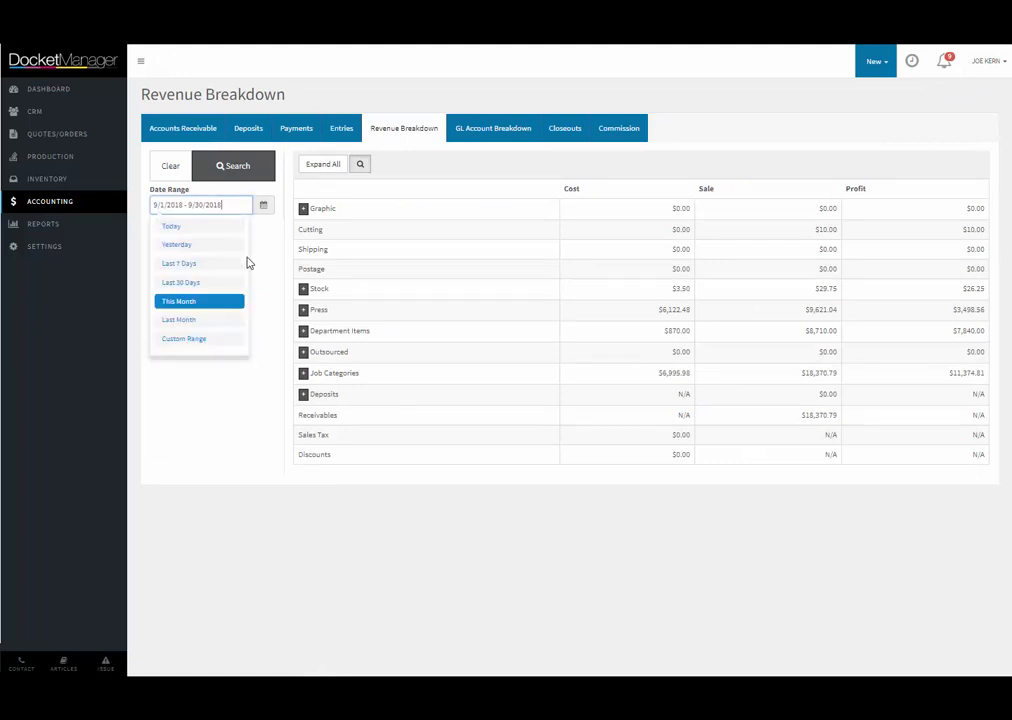
left_click(170, 167)
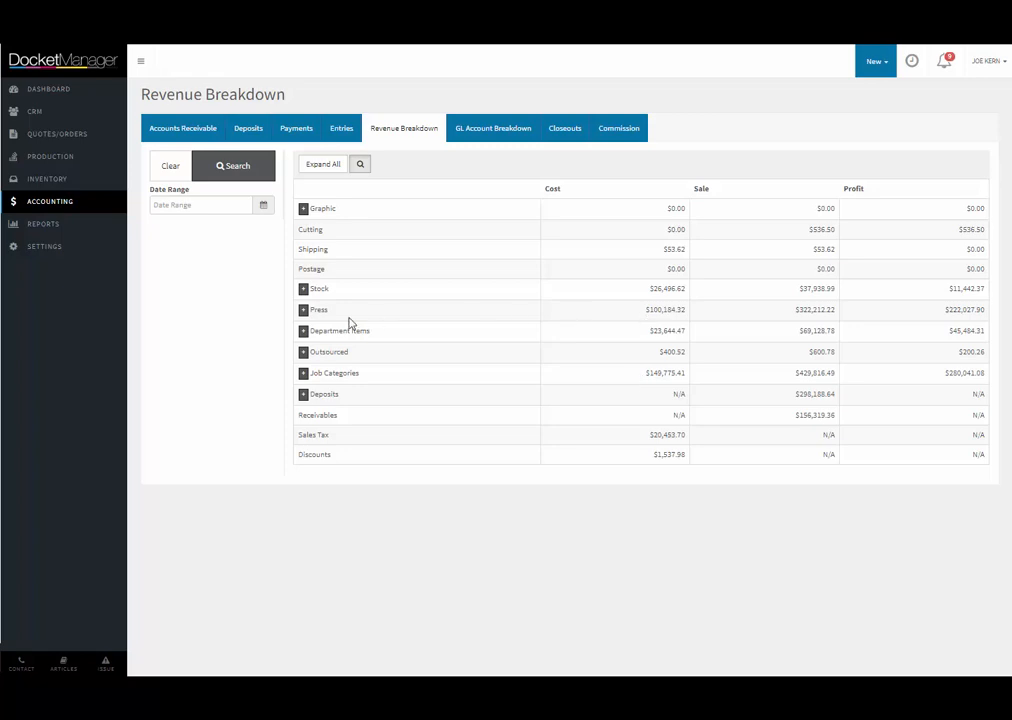
- Expand the Press category and its Digital group in the Revenue Breakdown to examine cost, sale and profit
left_click(304, 311)
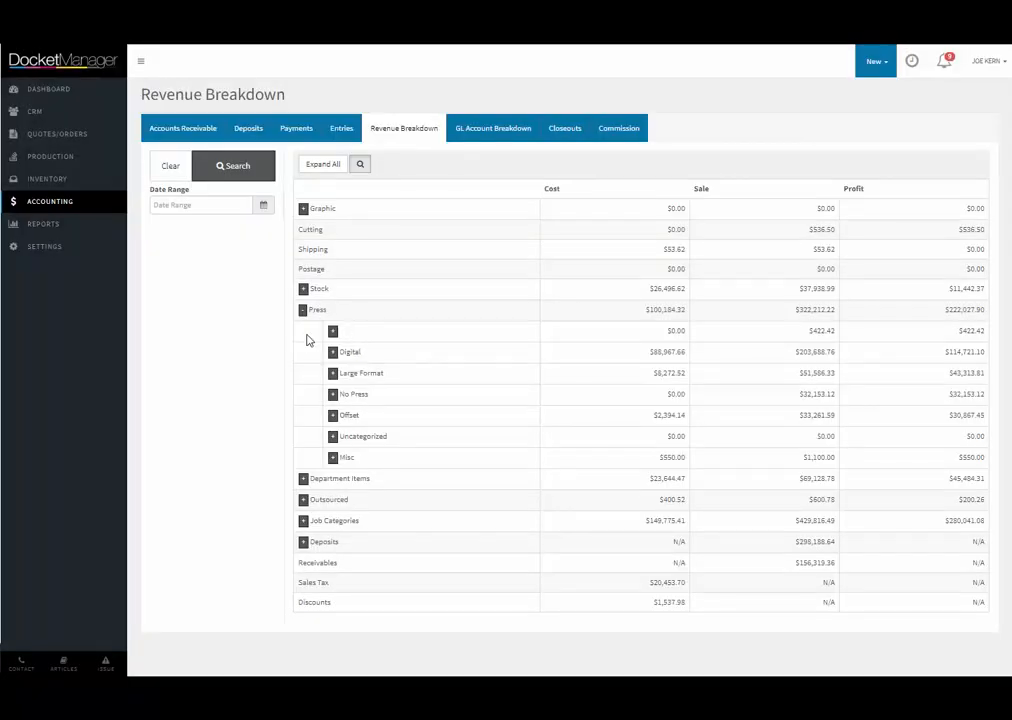
double_click(668, 352)
left_click(333, 352)
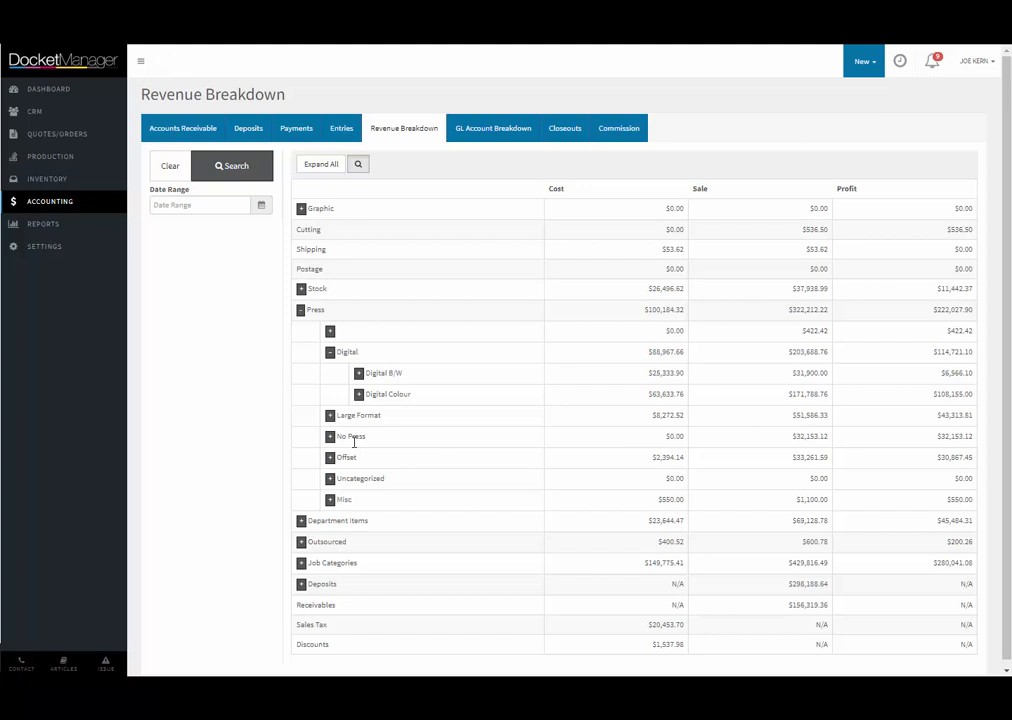
- Open the closeout ending 8/9/2018 and examine its revenue and GL account breakdowns
left_click(564, 130)
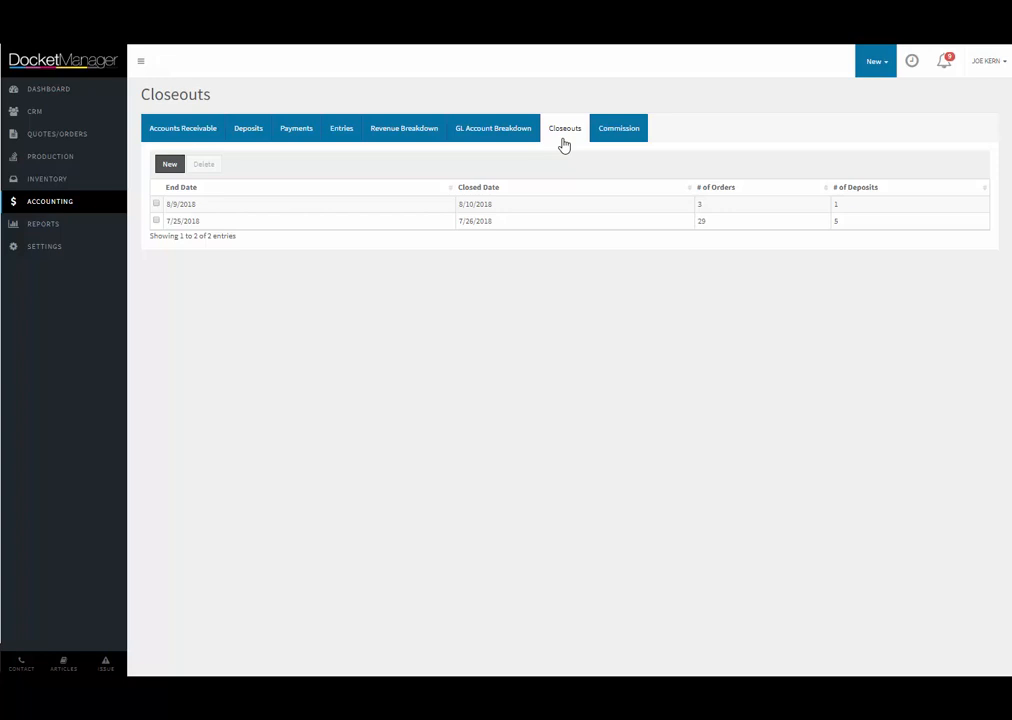
left_click(211, 207)
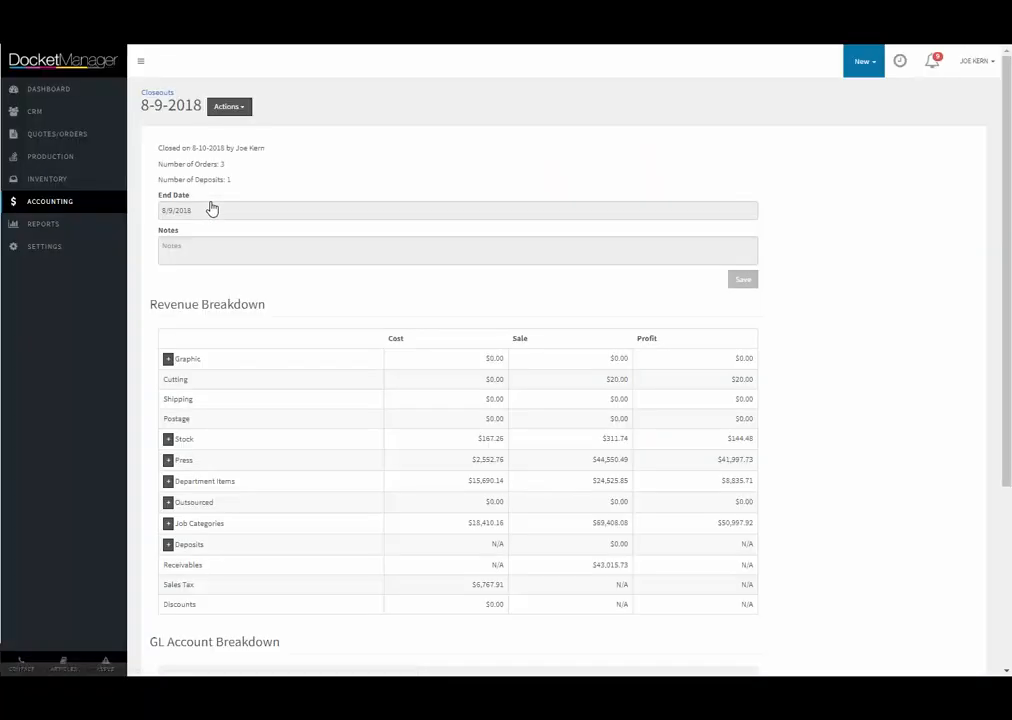
scroll(280, 480, "down", 1)
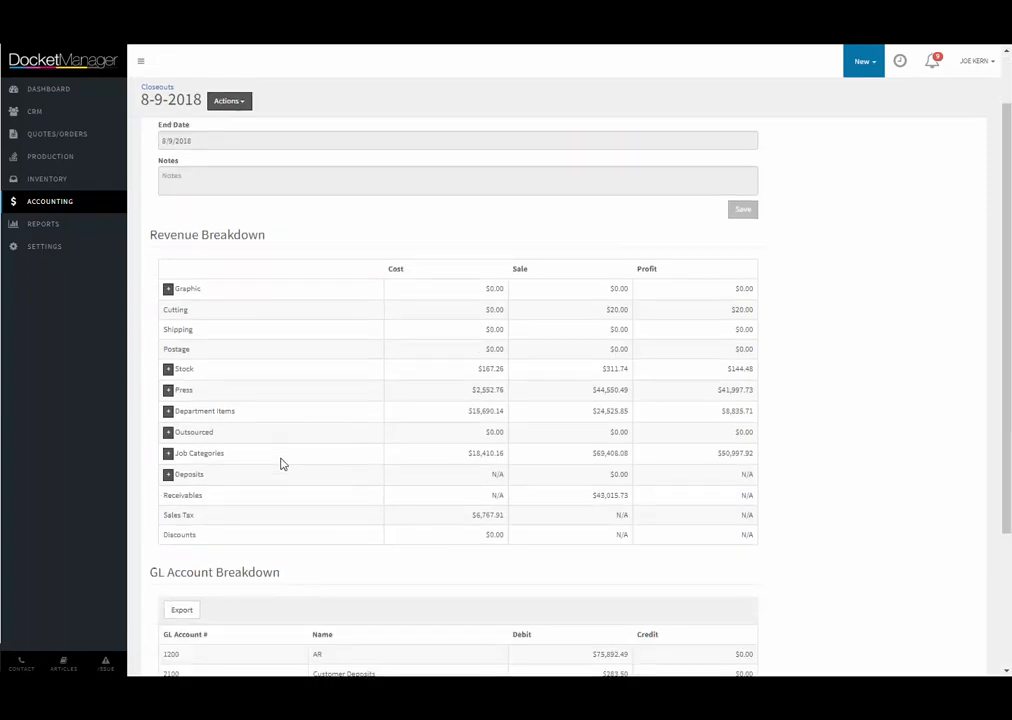
scroll(281, 464, "down", 2)
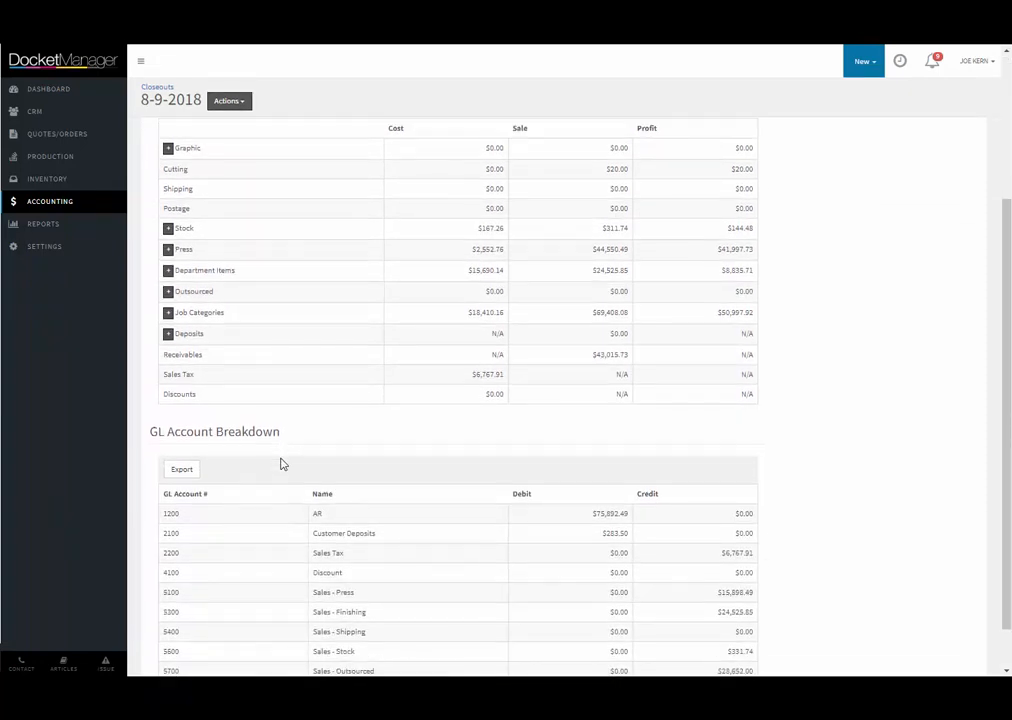
scroll(283, 464, "down", 1)
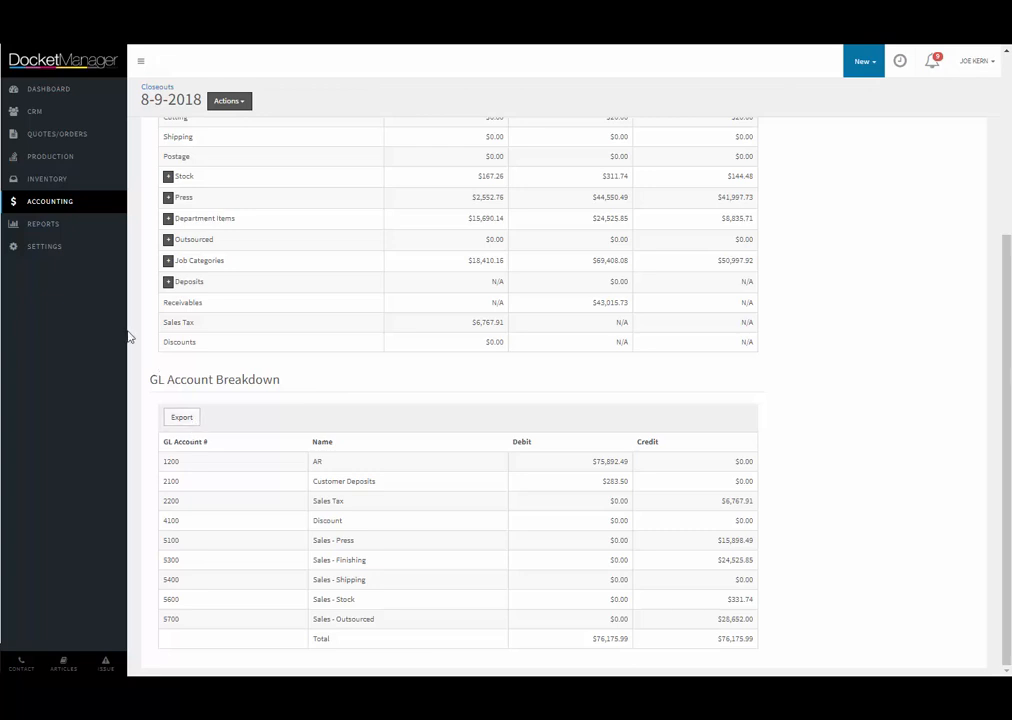
- Open the Reports overview and review the accounting, analysis, efficiency, marketing and sales reports offered
left_click(52, 233)
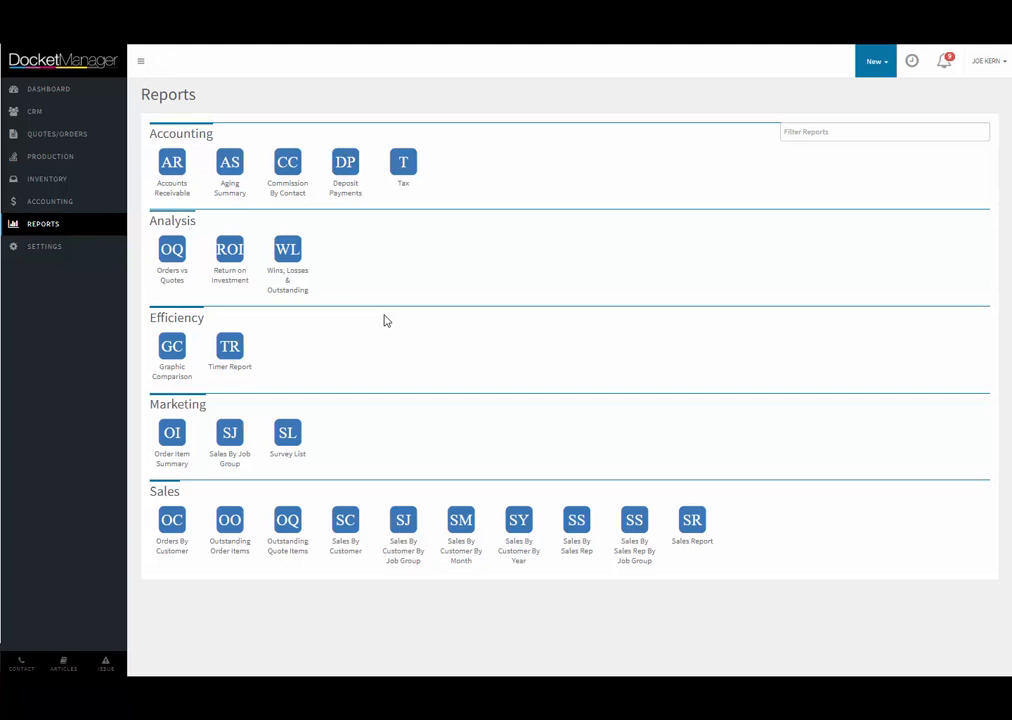
- Open the Press settings and view the configuration of the Offset - 4 Colour press
left_click(44, 248)
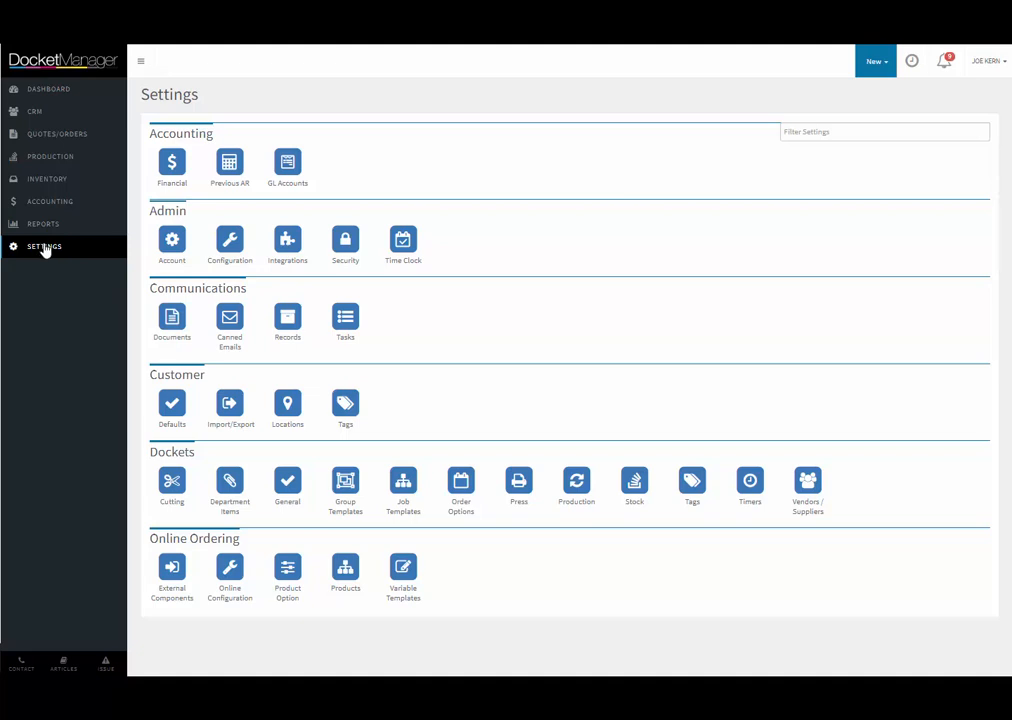
left_click(518, 482)
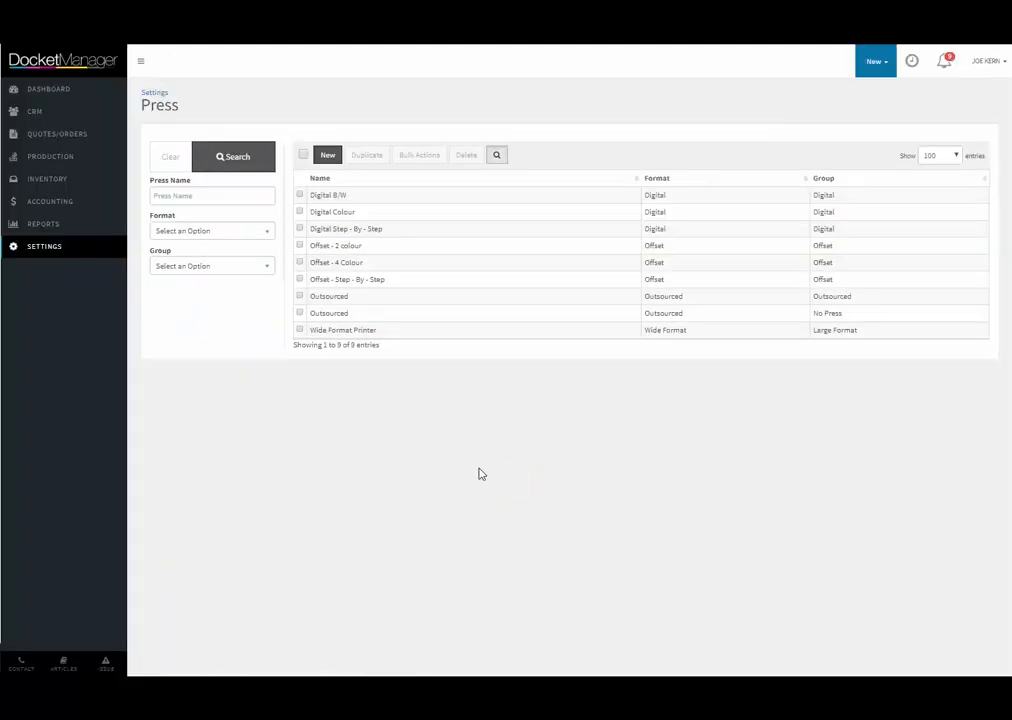
left_click(338, 264)
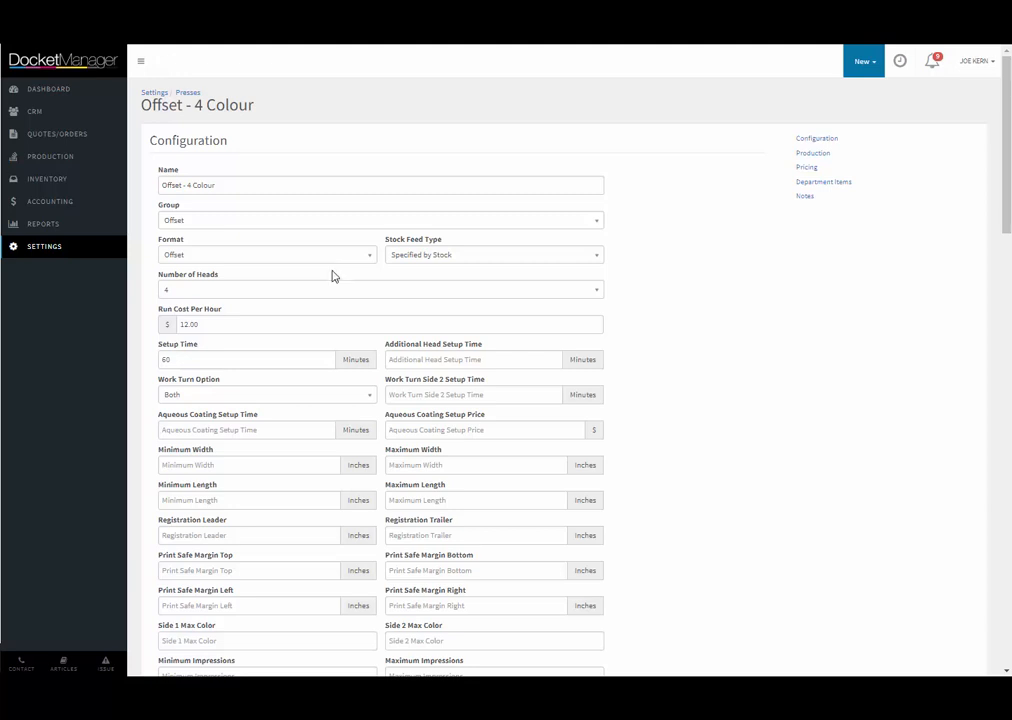
- Examine the Offset - 4 Colour press's configuration fields and its production speed and waste settings
scroll(250, 322, "down", 1)
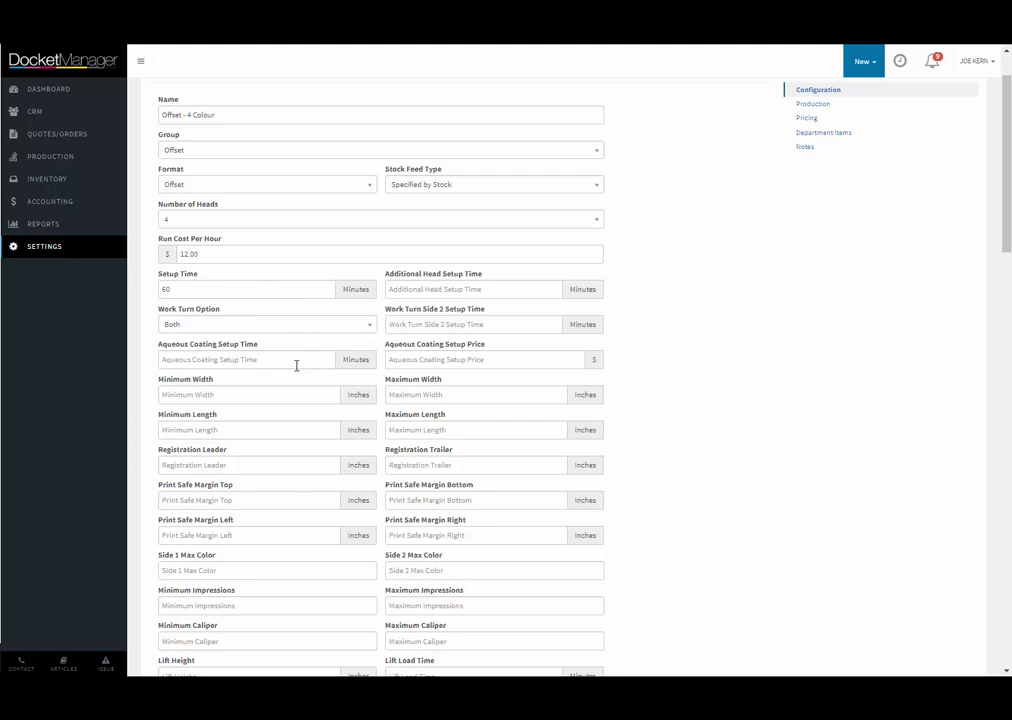
scroll(298, 375, "down", 1)
scroll(264, 350, "down", 1)
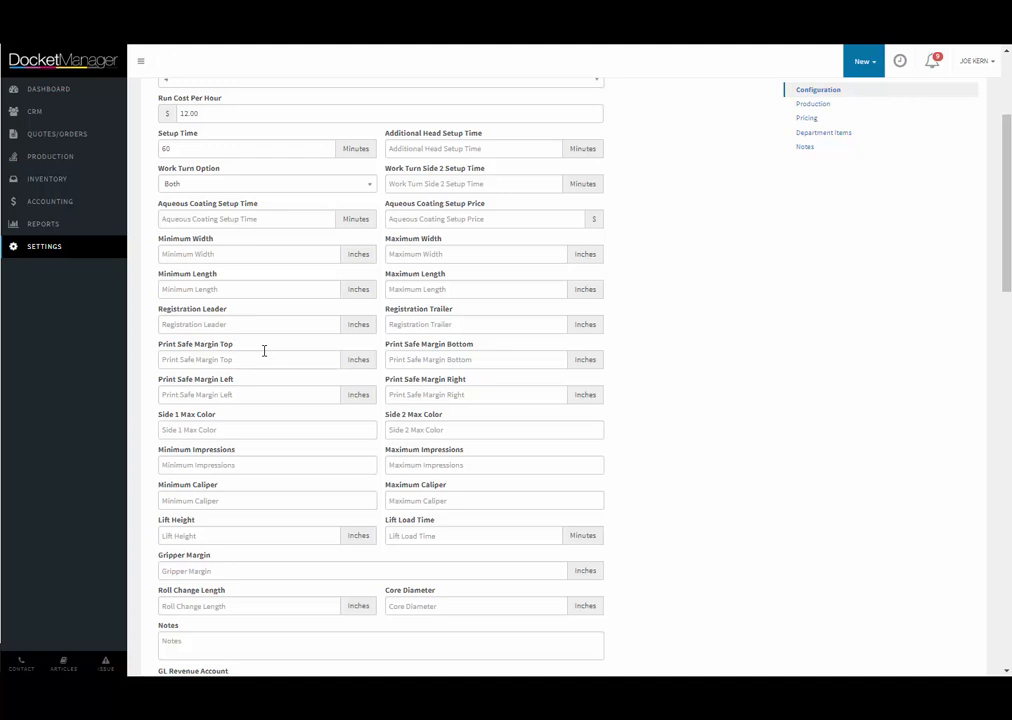
scroll(264, 350, "down", 3)
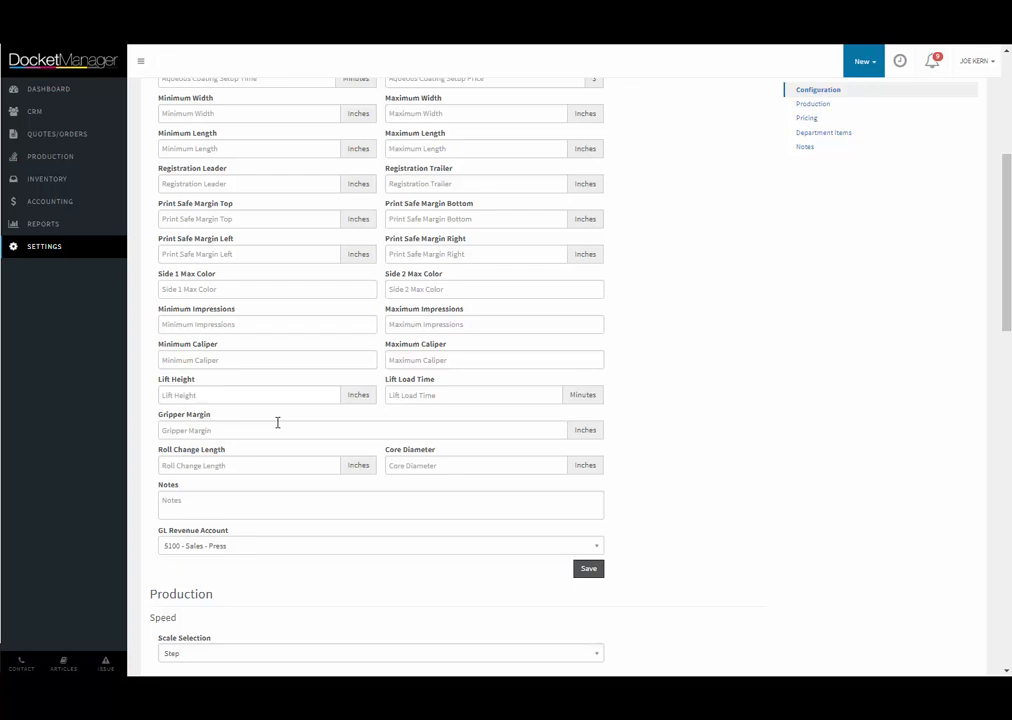
scroll(221, 497, "down", 3)
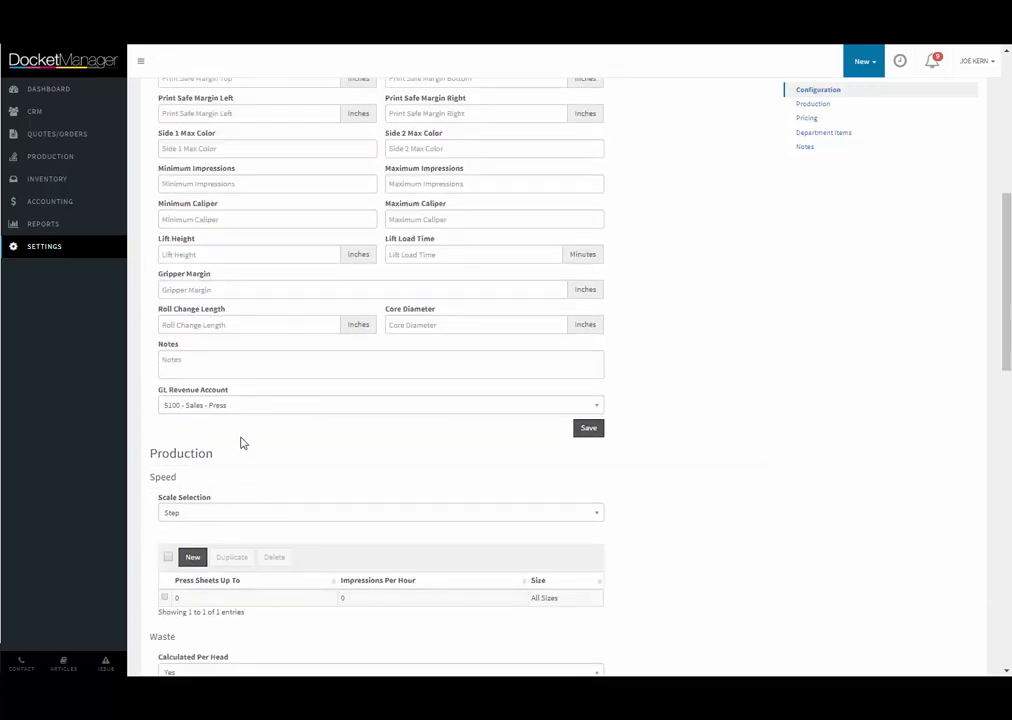
scroll(191, 430, "down", 4)
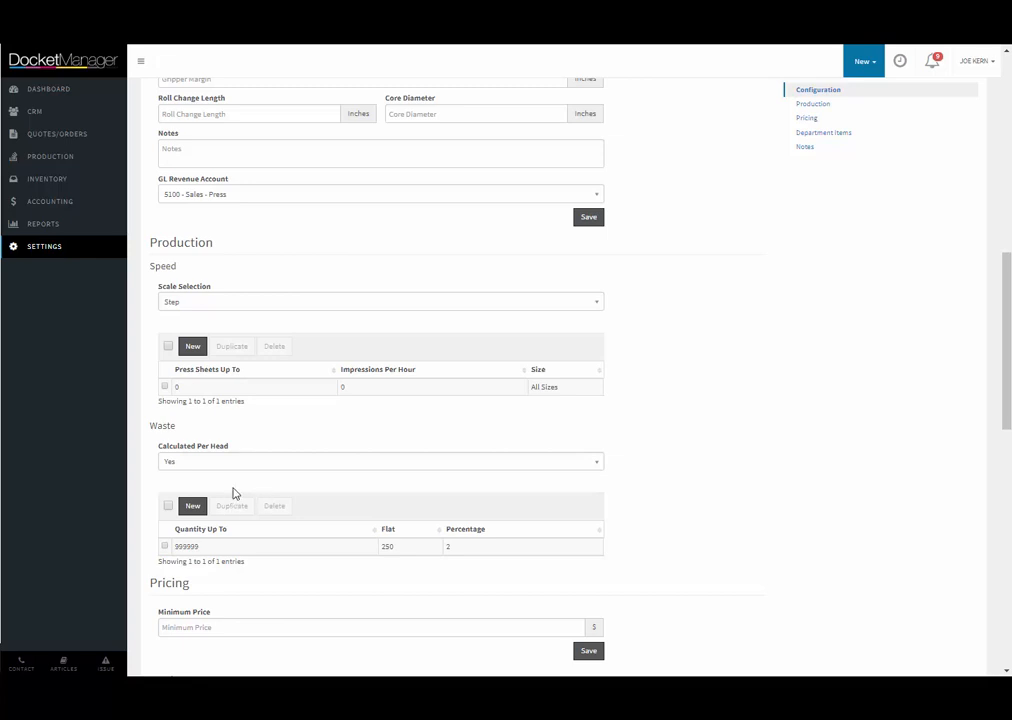
scroll(234, 492, "down", 2)
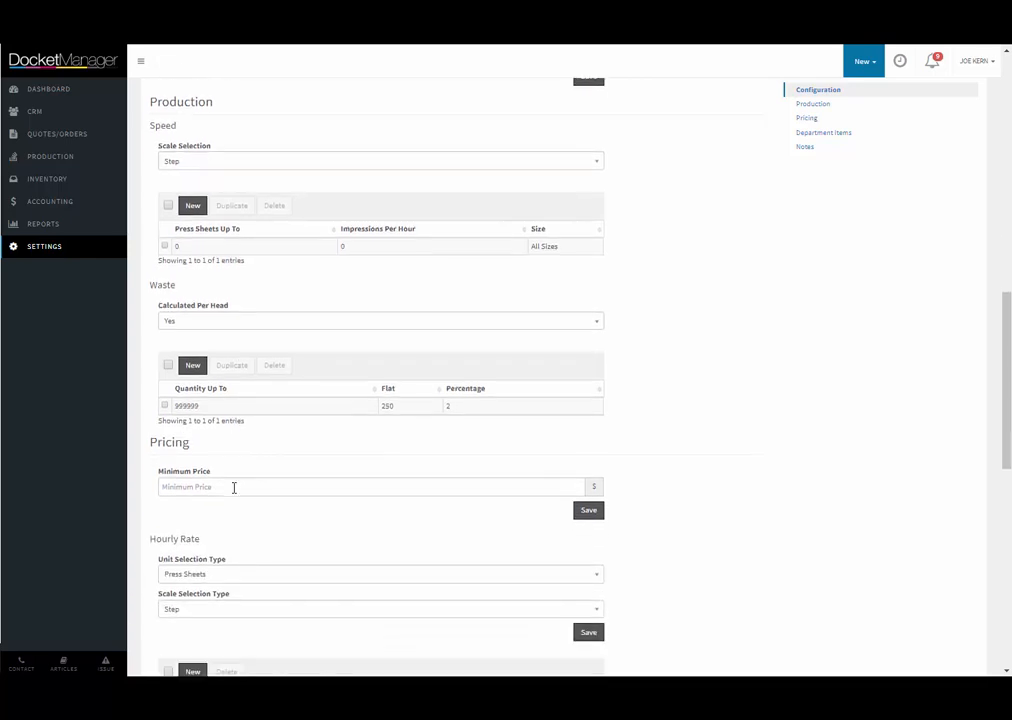
- Review the press's hourly rate, plate, ink coverage and aqueous coating pricing sections, and return to the Settings overview
scroll(233, 486, "down", 1)
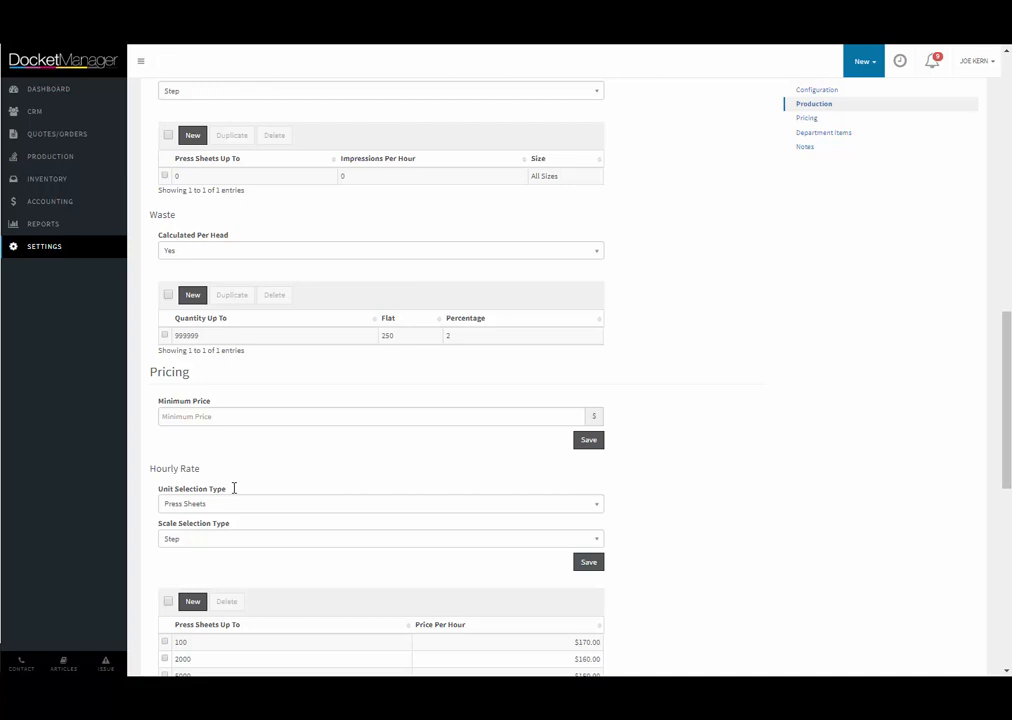
scroll(235, 490, "down", 1)
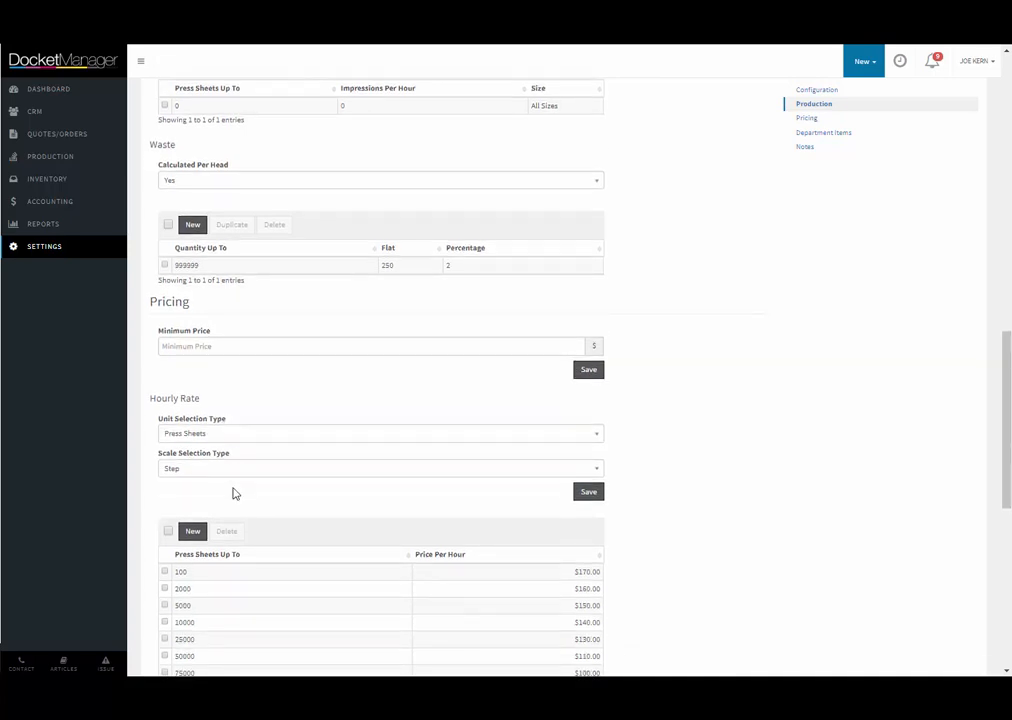
scroll(235, 493, "down", 3)
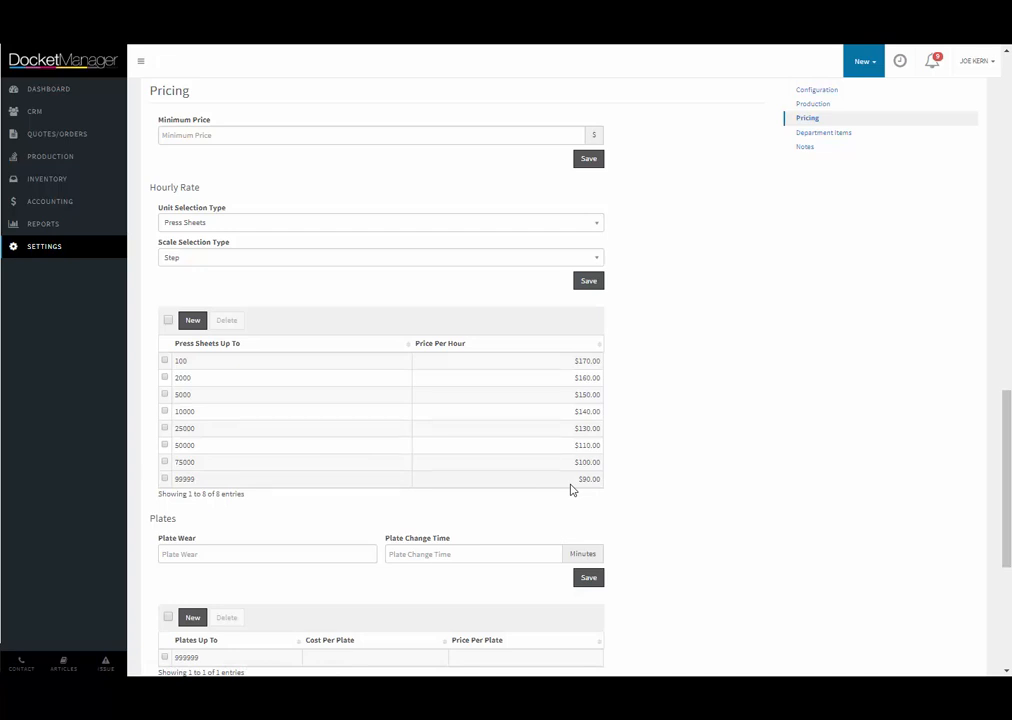
scroll(409, 463, "down", 3)
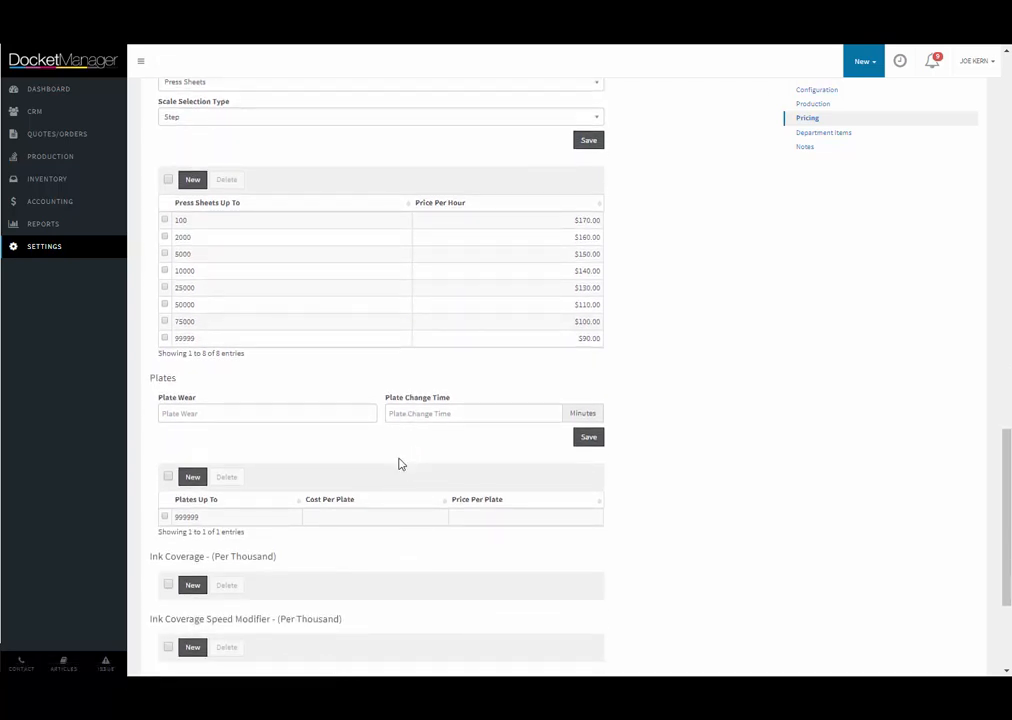
scroll(337, 452, "down", 1)
scroll(270, 384, "down", 1)
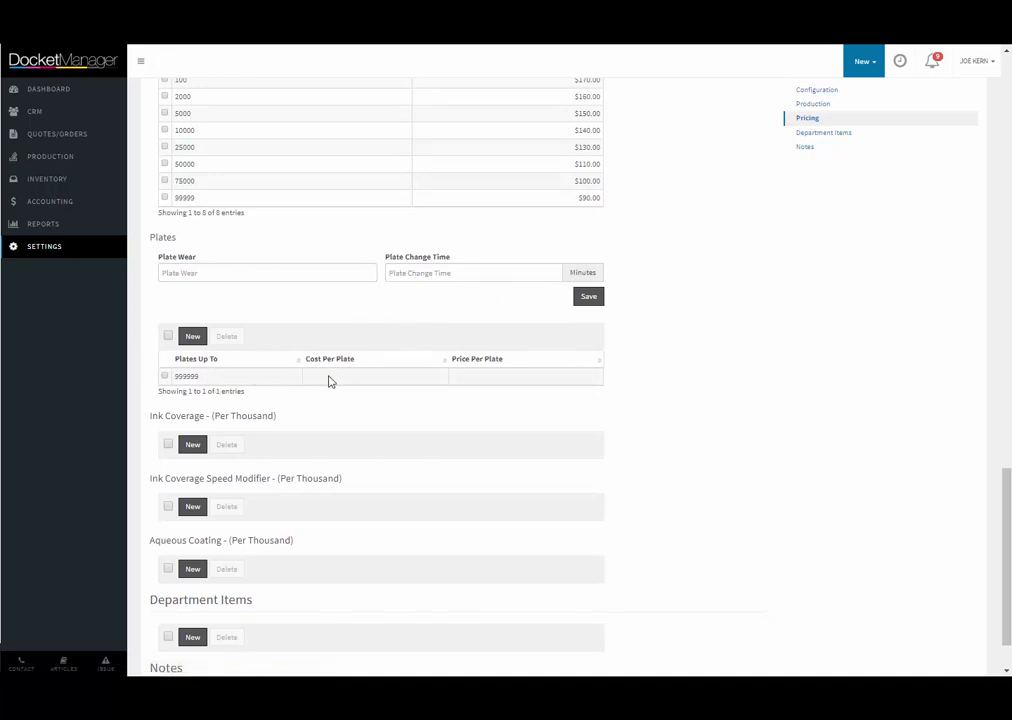
scroll(322, 383, "down", 2)
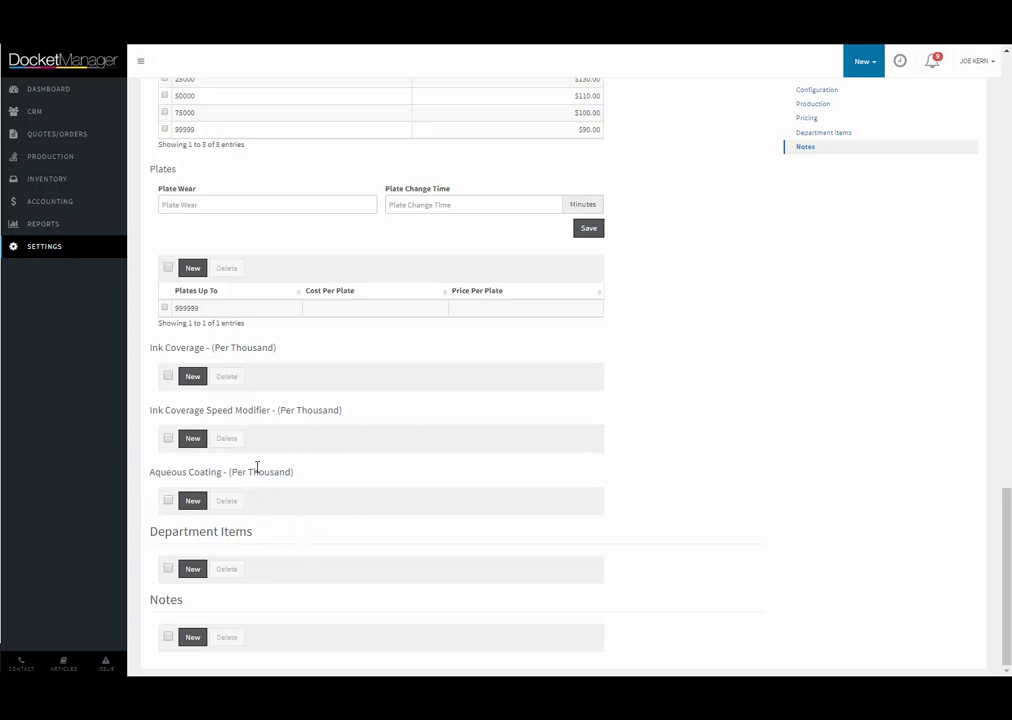
scroll(257, 467, "up", 15)
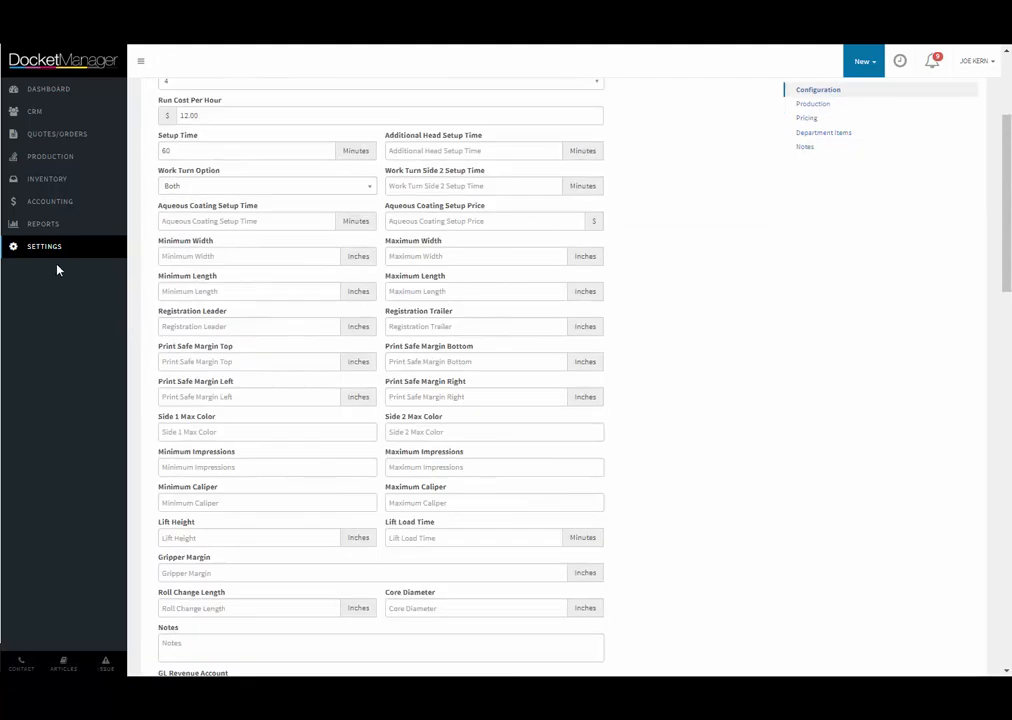
left_click(45, 248)
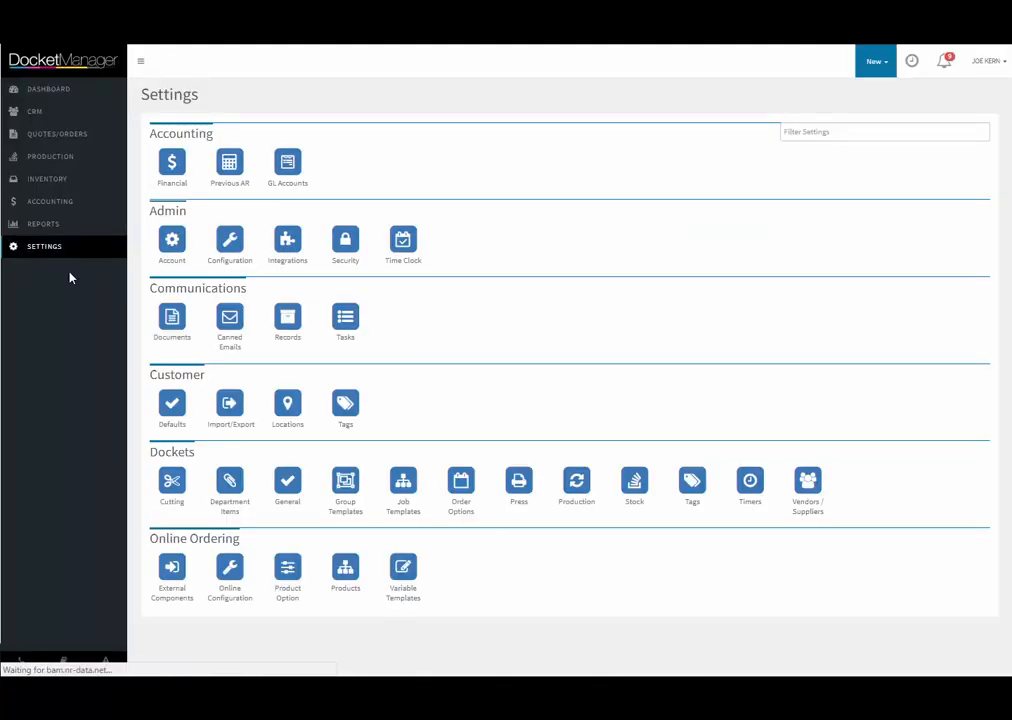